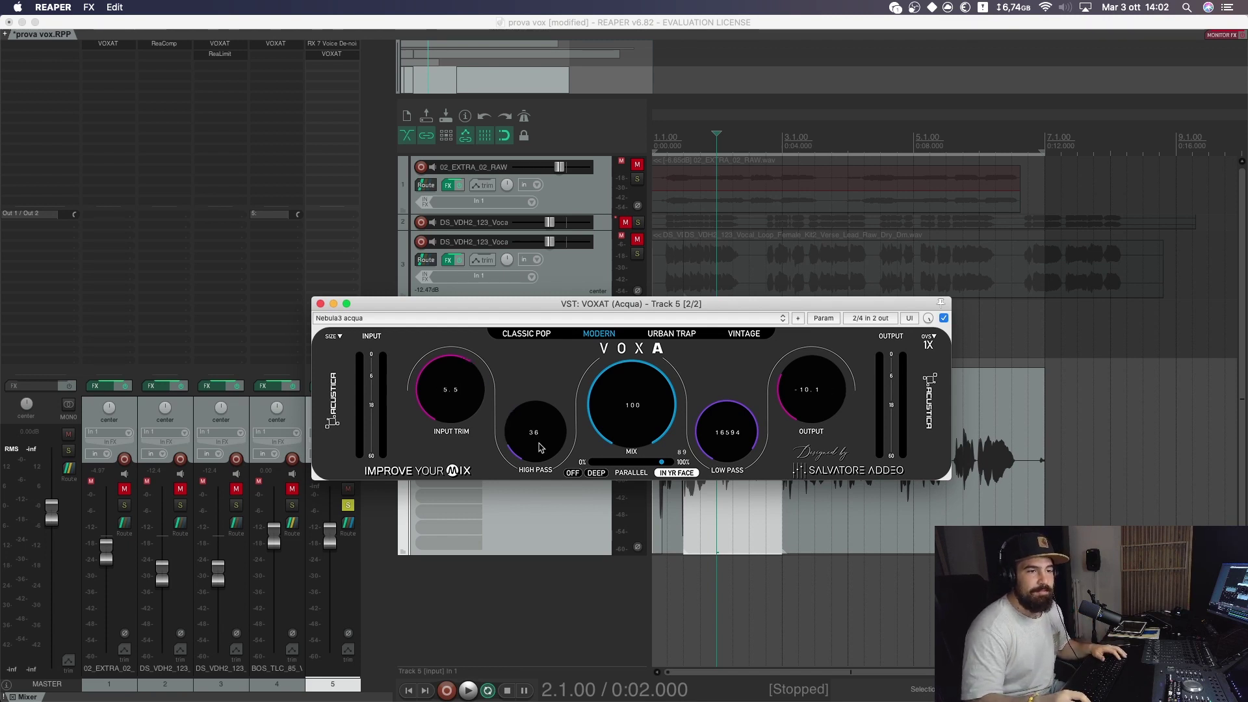
Step: Reset track 5's VOXAT to 0.0 input trim and output, 0 high pass and 20000 low pass, and set its mode to OFF
{"action": "left_click_drag", "start_coordinate": [585, 418], "coordinate": [636, 441]}
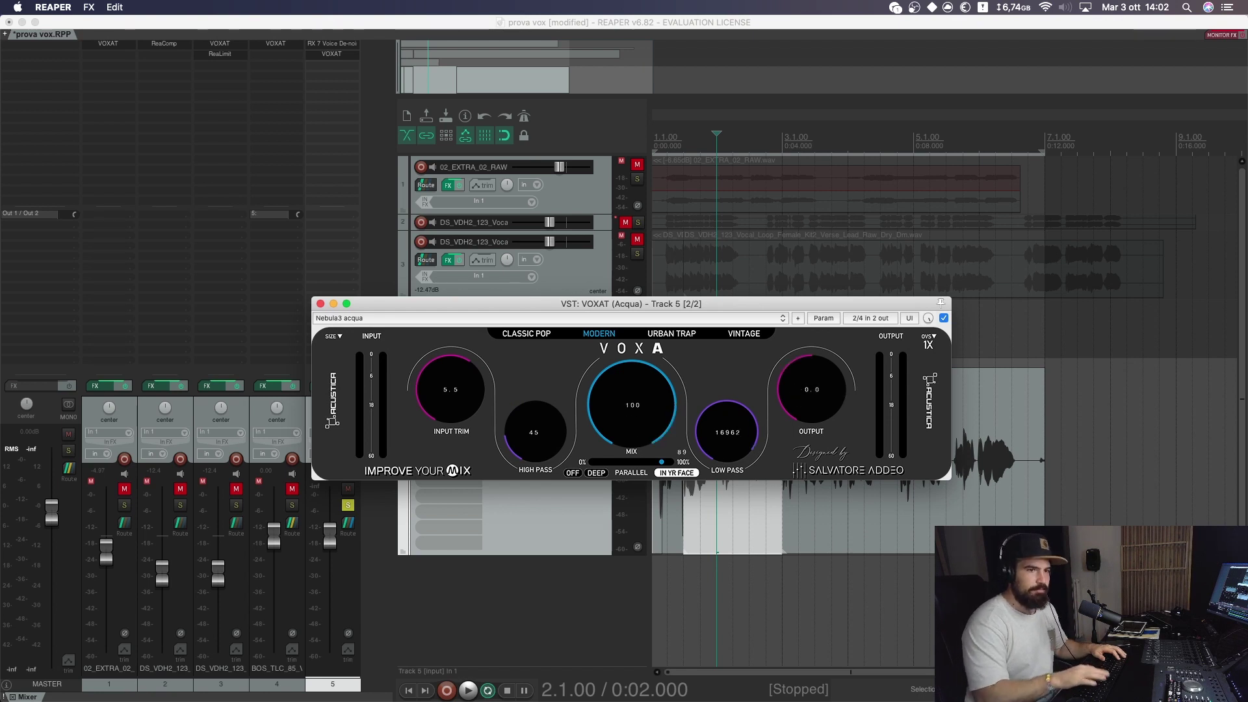
{"action": "type", "text": "0"}
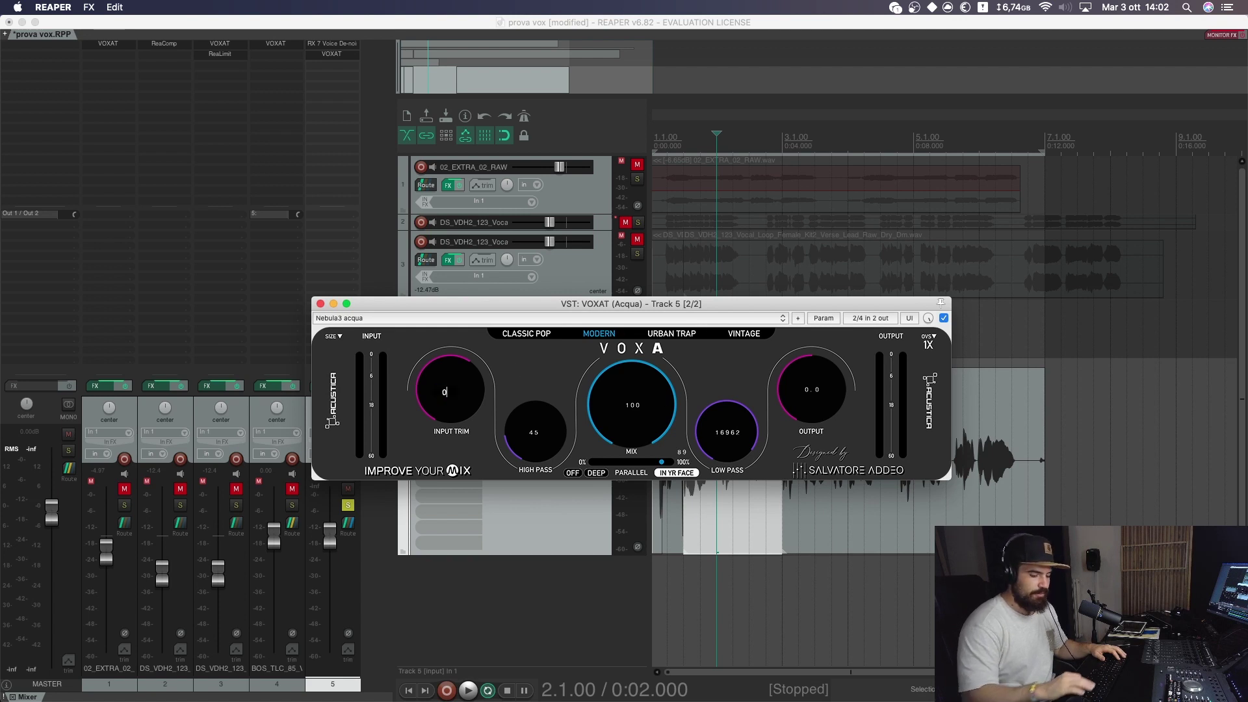
{"action": "key", "text": "Return"}
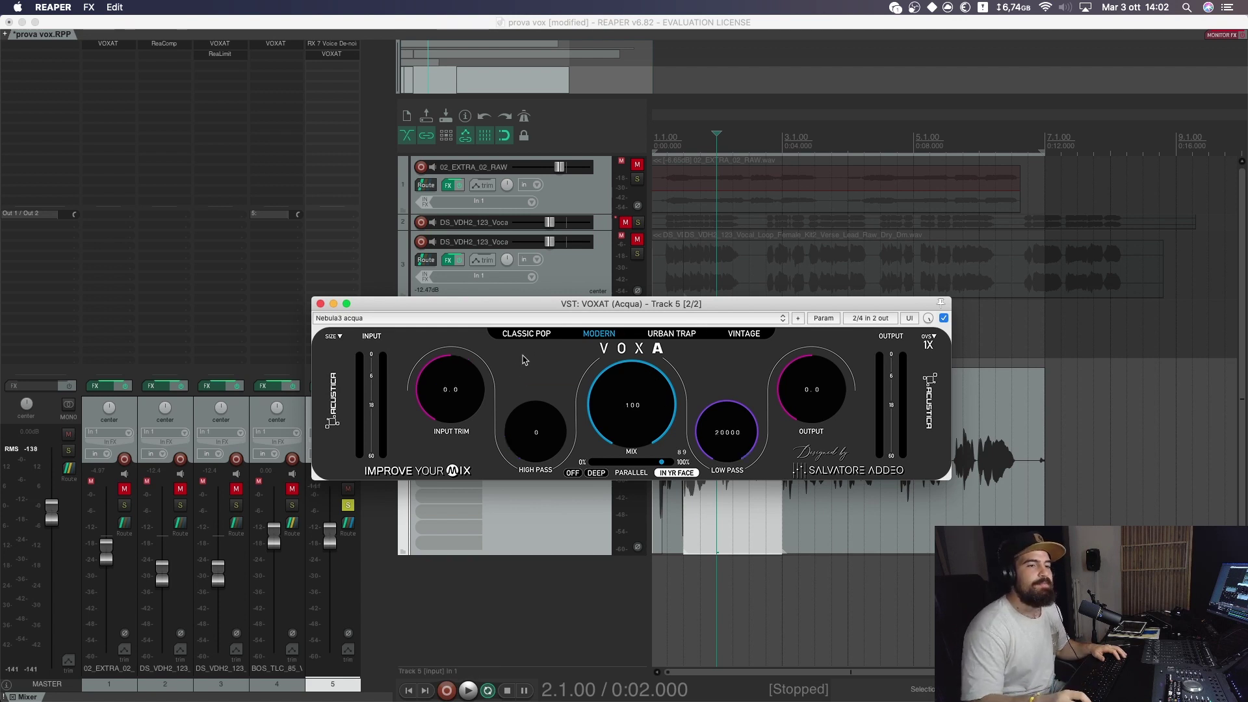
{"action": "left_click", "coordinate": [579, 473]}
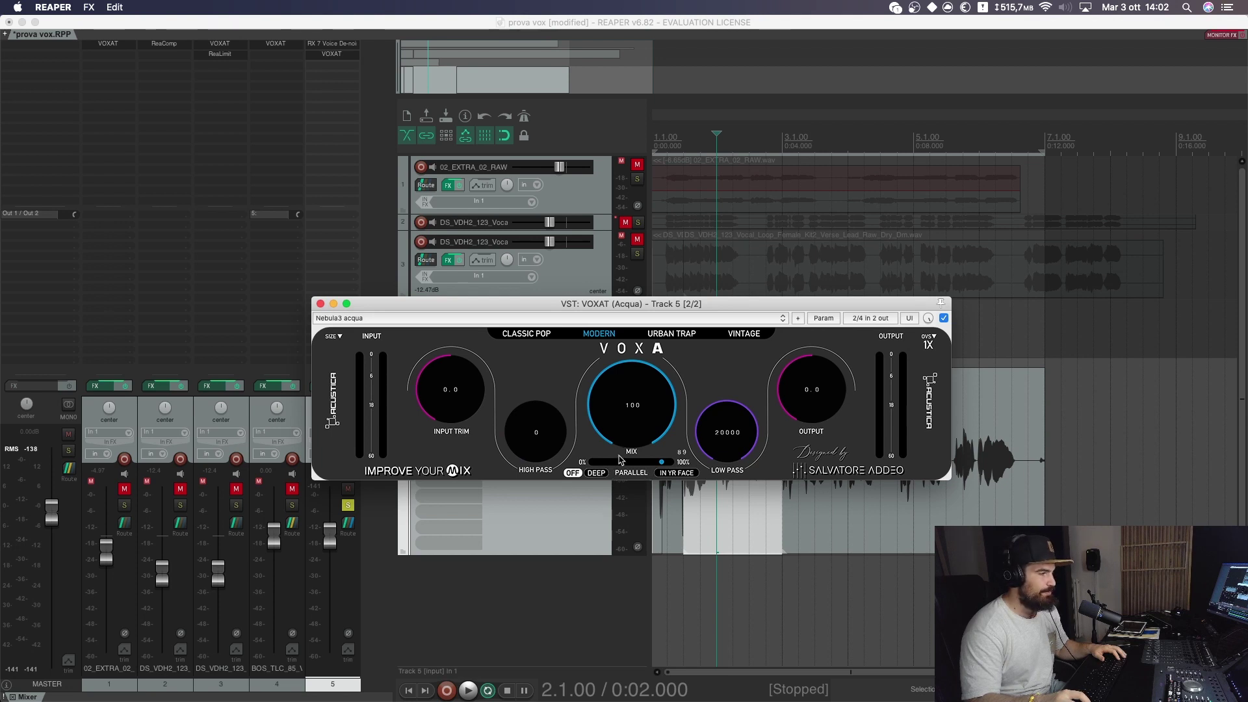
{"action": "left_click", "coordinate": [320, 304]}
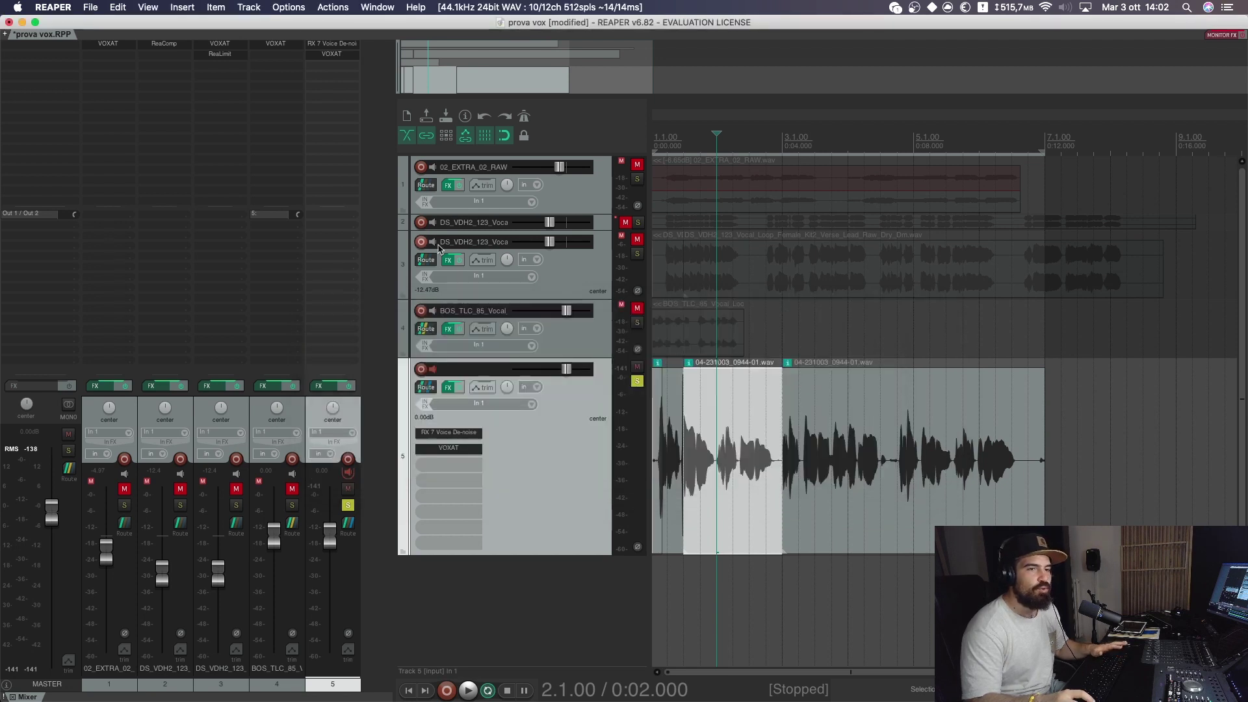
Step: Solo the DS_VDH2_123 vocal on track 3 instead of track 5 and open its effects chain
{"action": "left_click", "coordinate": [636, 253]}
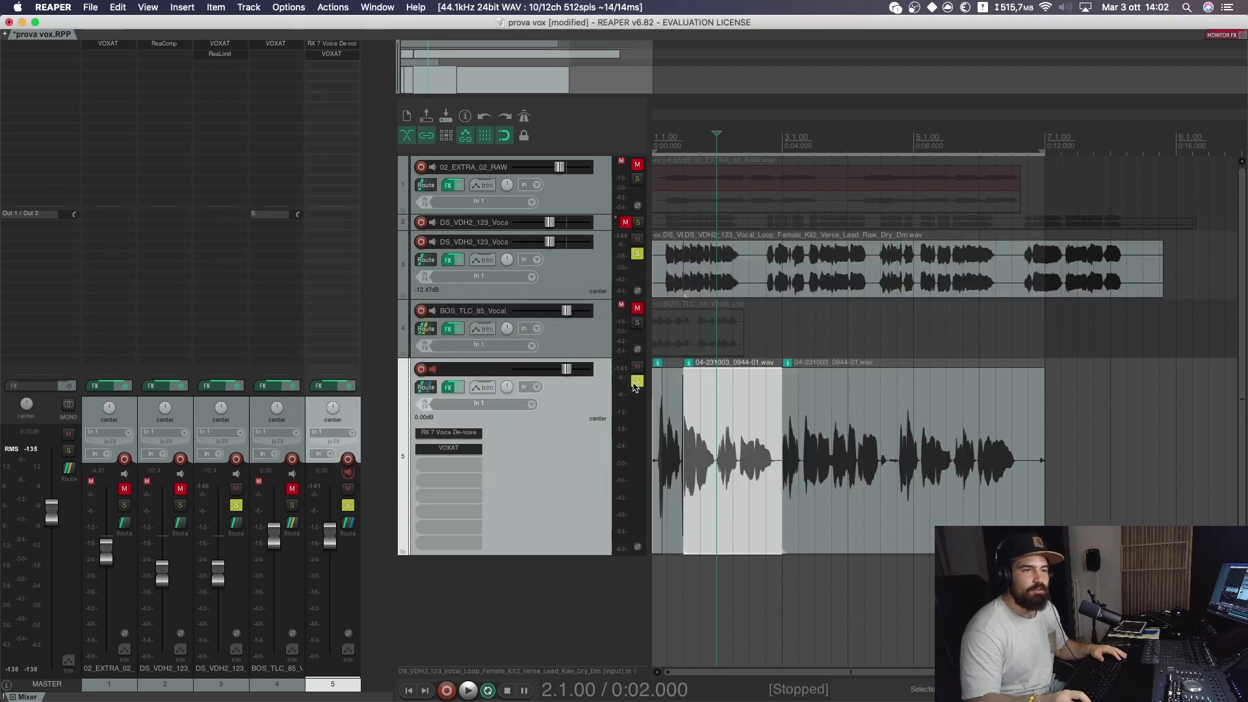
{"action": "left_click", "coordinate": [636, 382]}
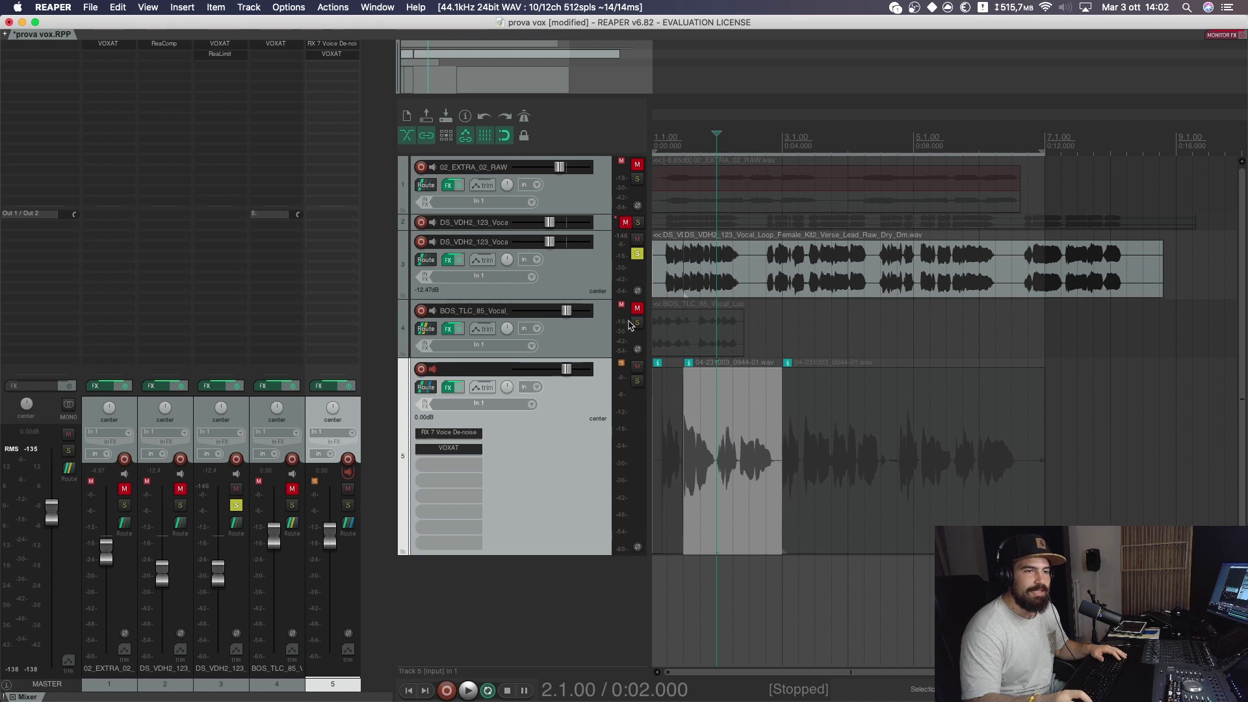
{"action": "left_click", "coordinate": [446, 260]}
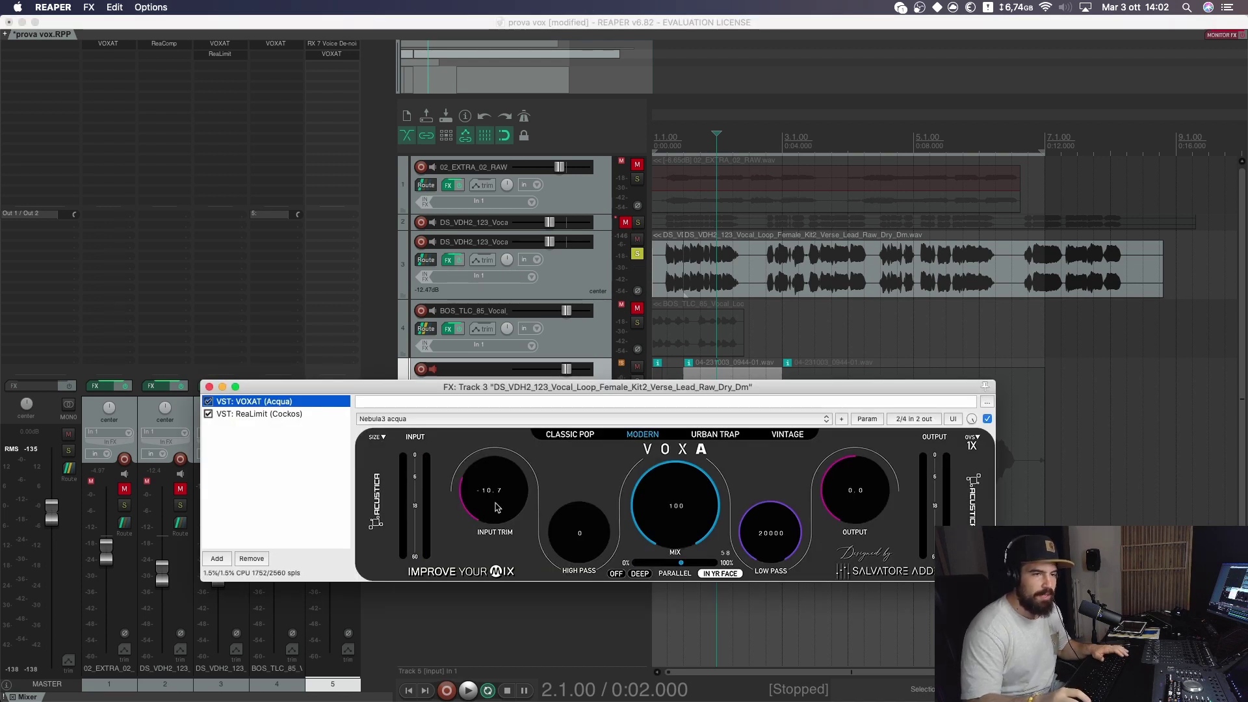
Step: Set the VOXAT input trim on track 3 to 0
{"action": "left_click_drag", "start_coordinate": [547, 389], "coordinate": [465, 441]}
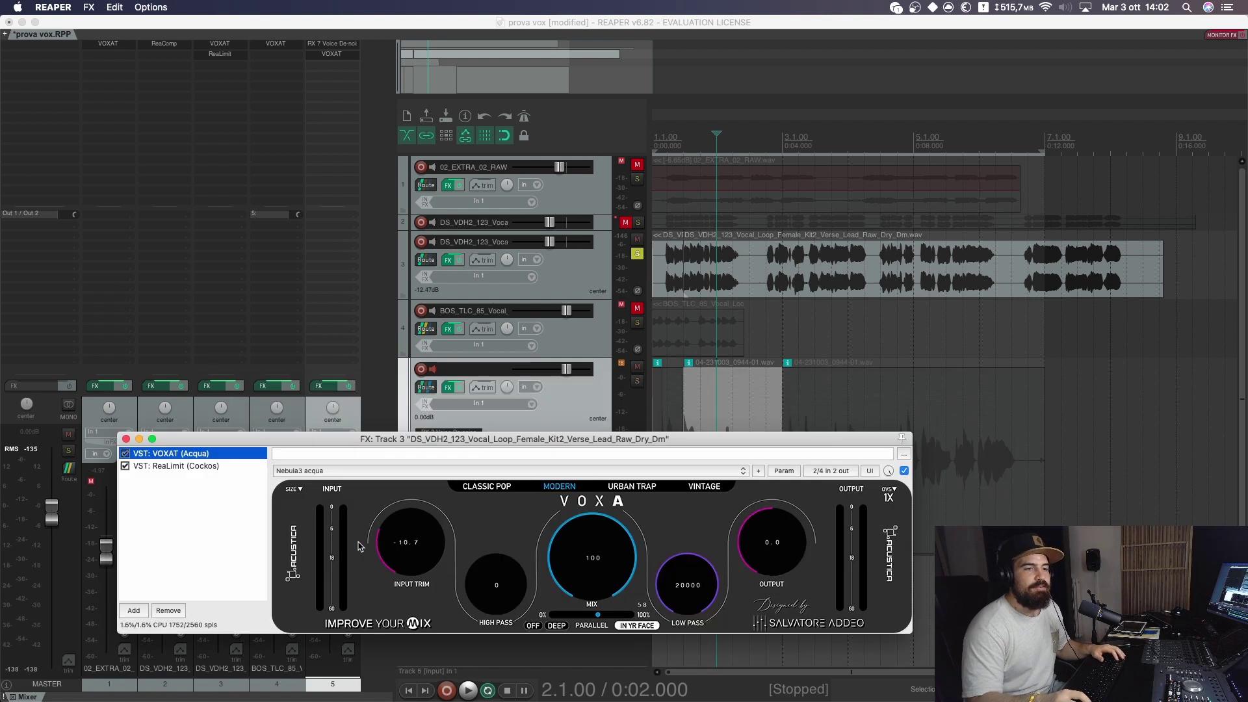
{"action": "type", "text": "0"}
{"action": "key", "text": "Return"}
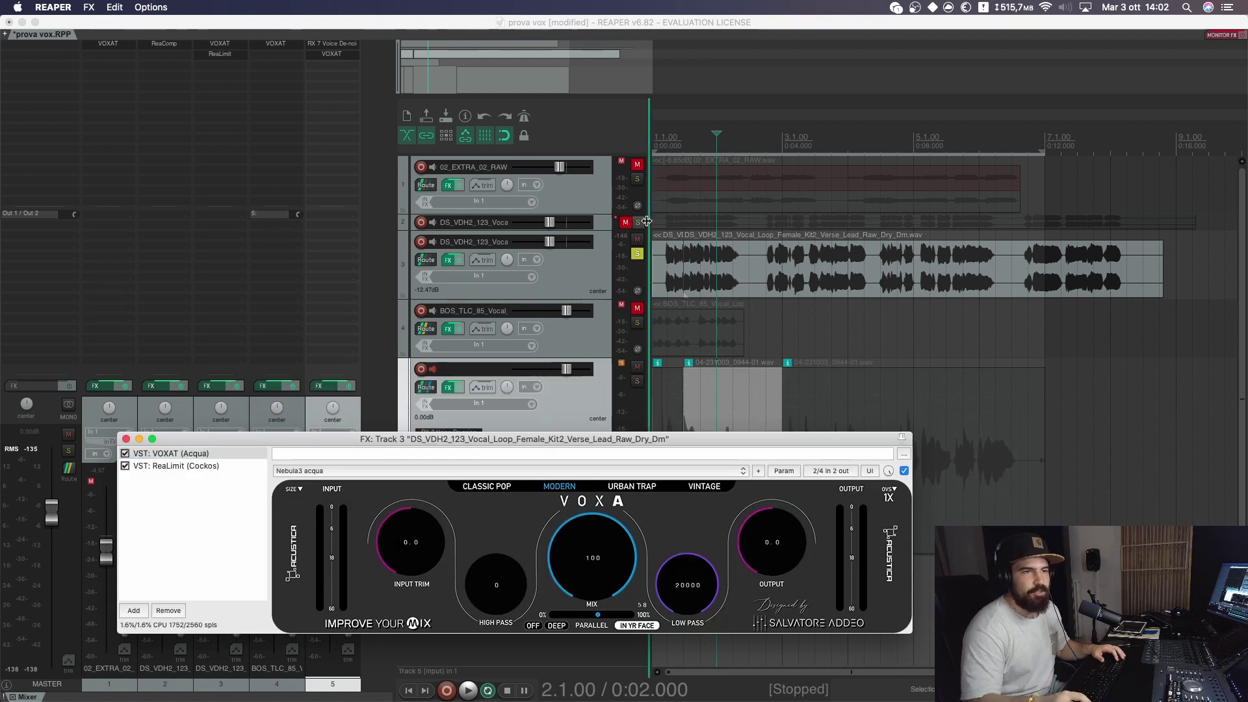
Step: Bypass VOXAT on track 3 and listen to the vocal without it
{"action": "left_click", "coordinate": [905, 470]}
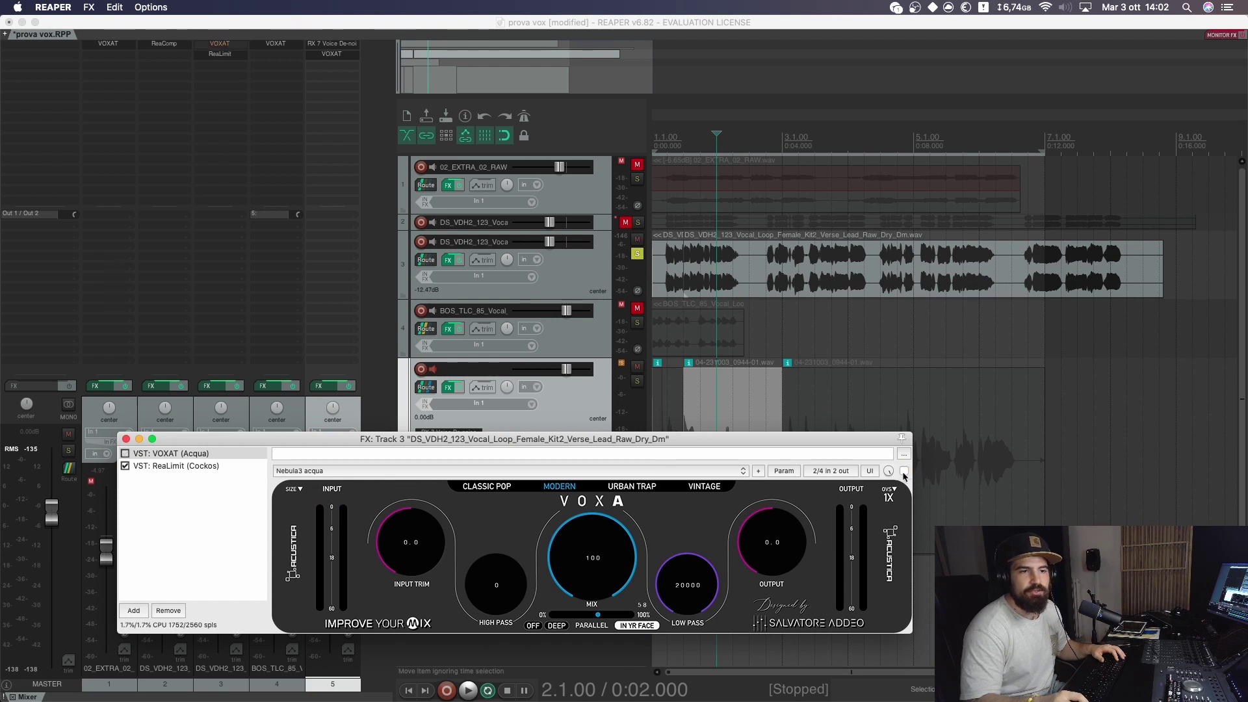
{"action": "key", "text": "space"}
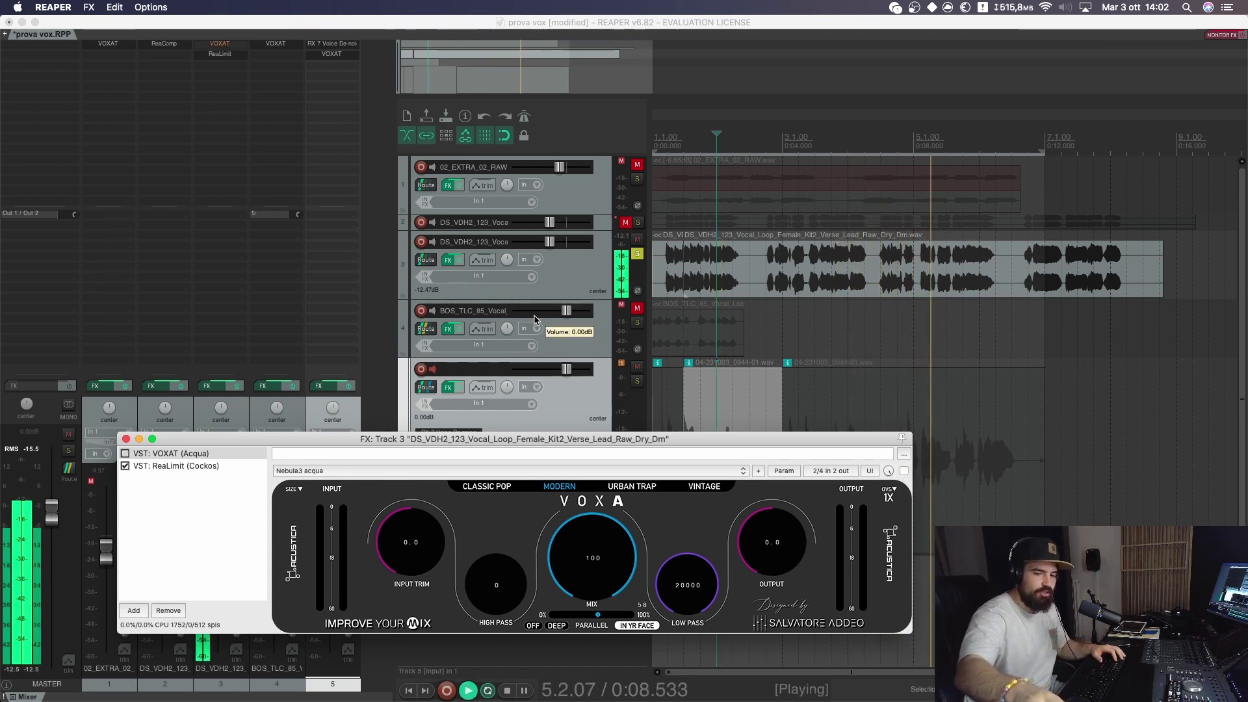
{"action": "key", "text": "space"}
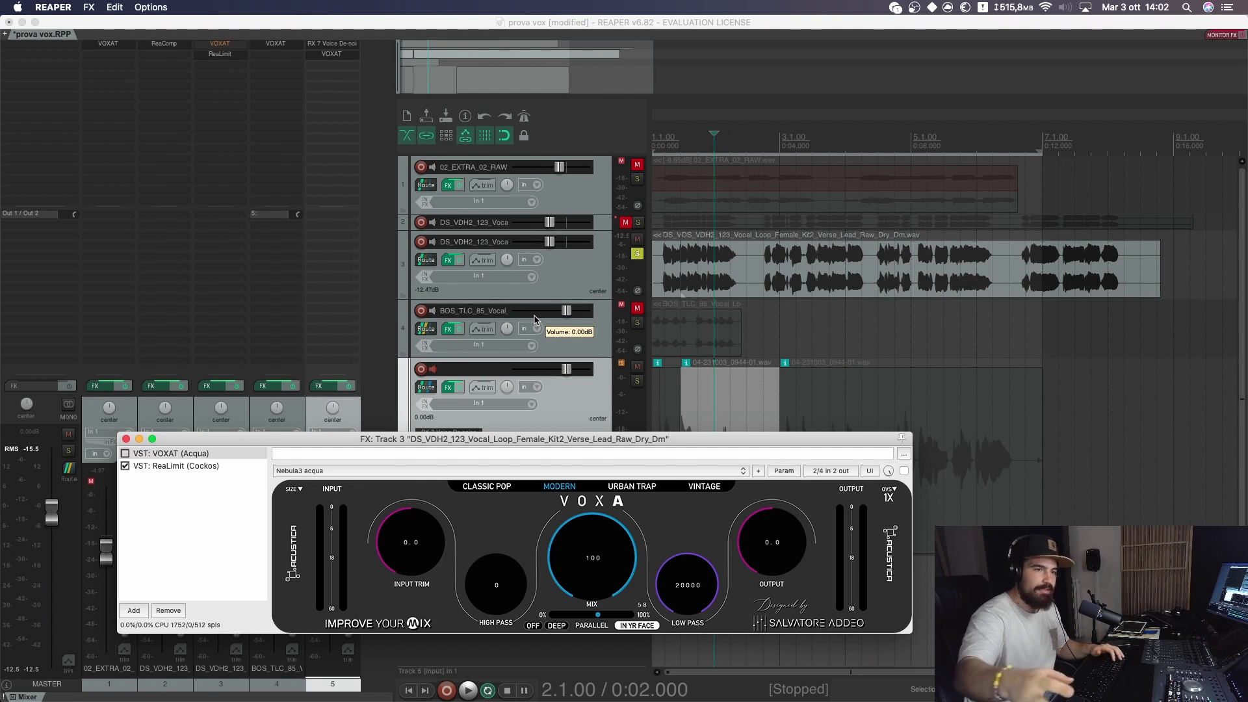
{"action": "key", "text": "space"}
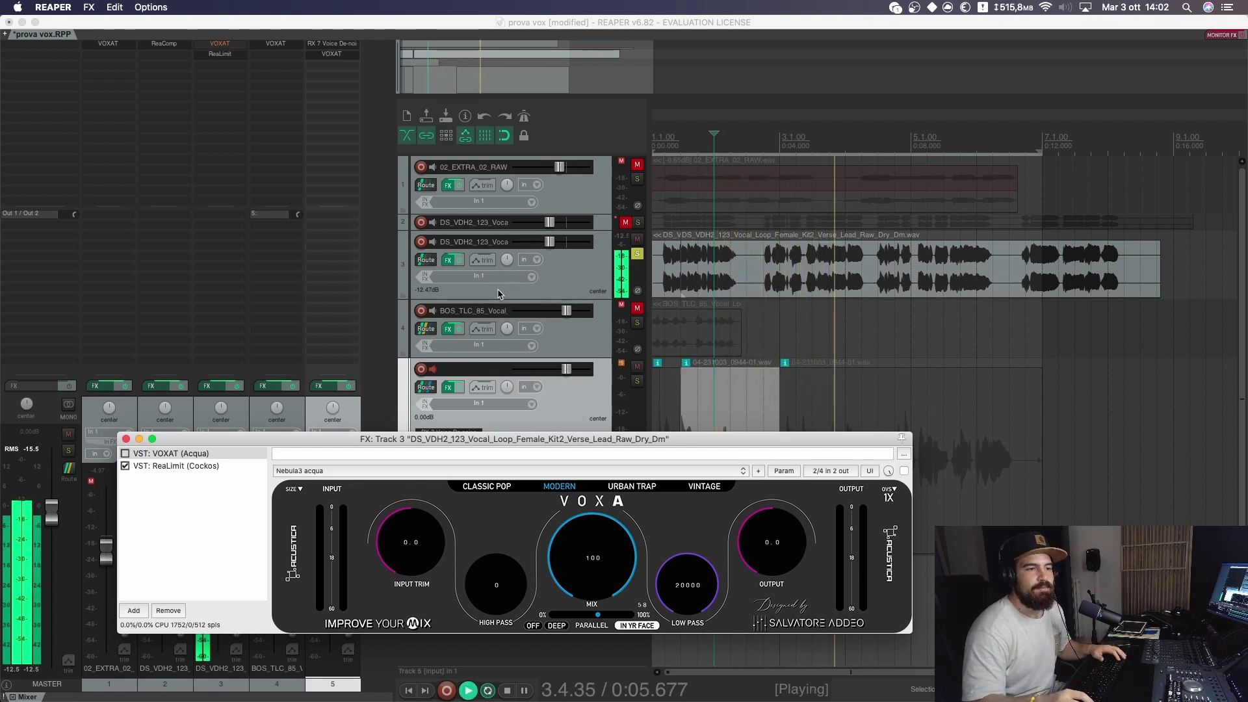
{"action": "key", "text": "space"}
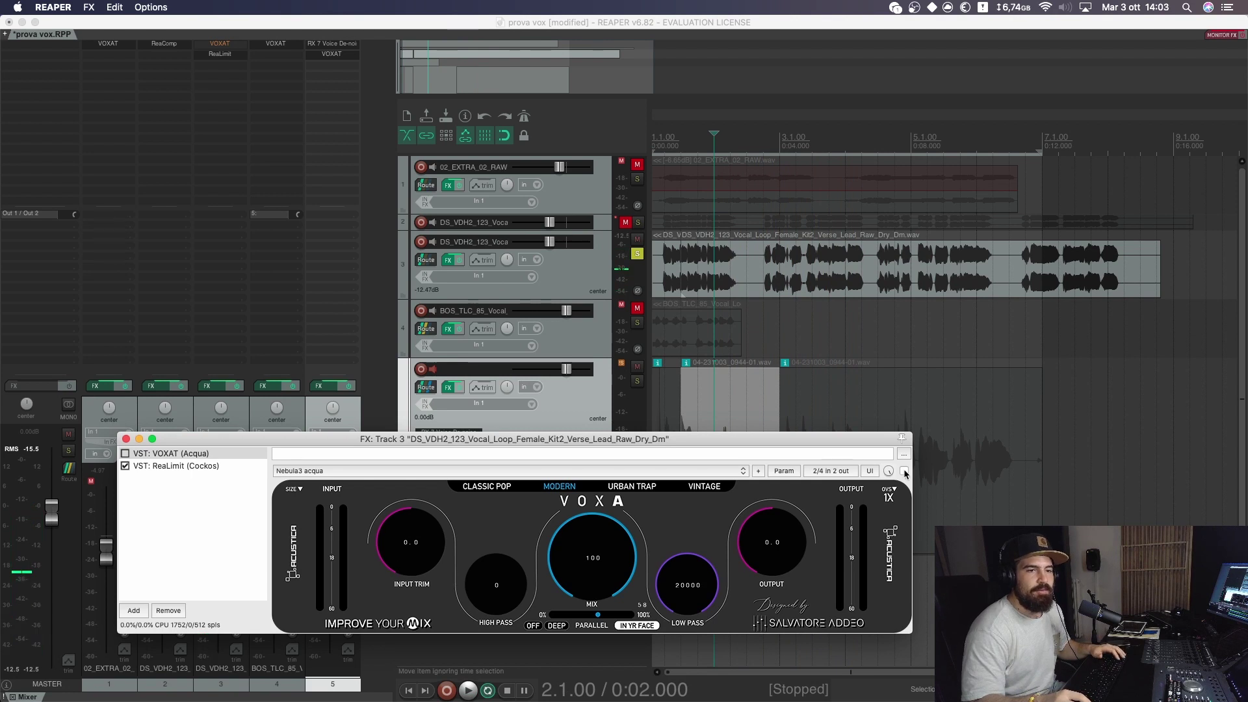
Step: Re-enable VOXAT with its mix at 0 and remove ReaLimit from track 3's effects chain
{"action": "left_click_drag", "start_coordinate": [578, 536], "coordinate": [579, 650]}
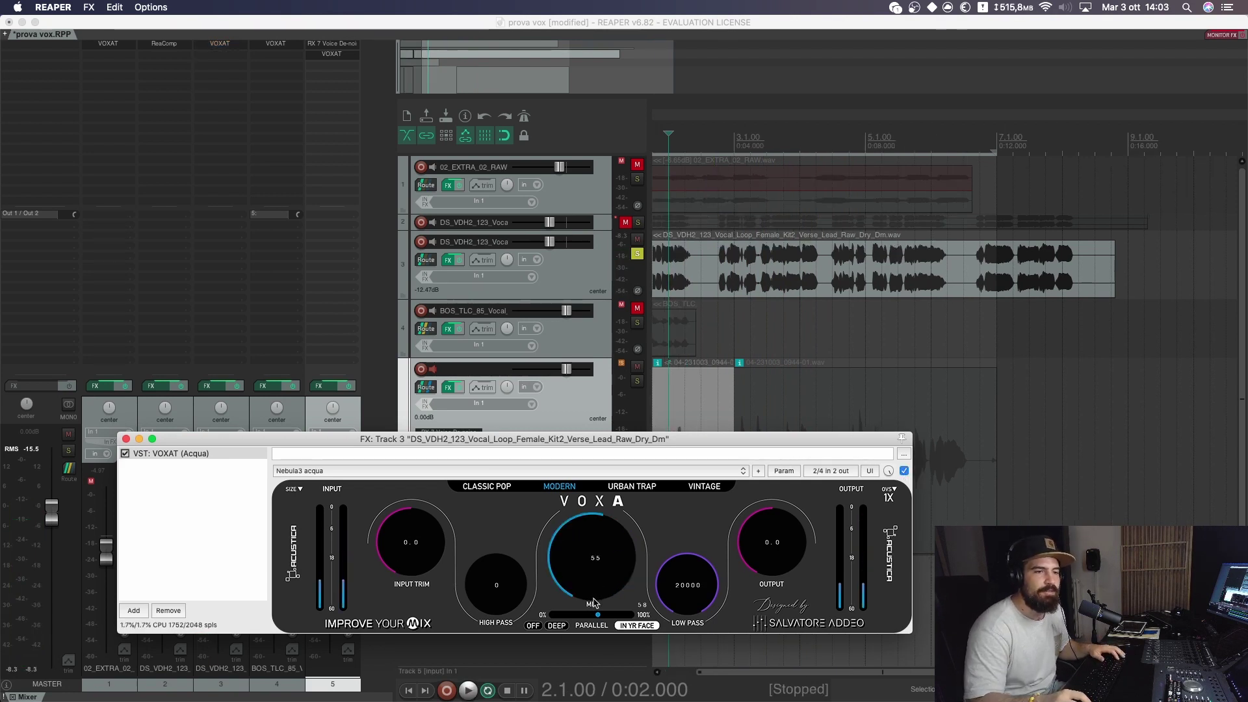
{"action": "left_click_drag", "start_coordinate": [593, 602], "coordinate": [584, 692]}
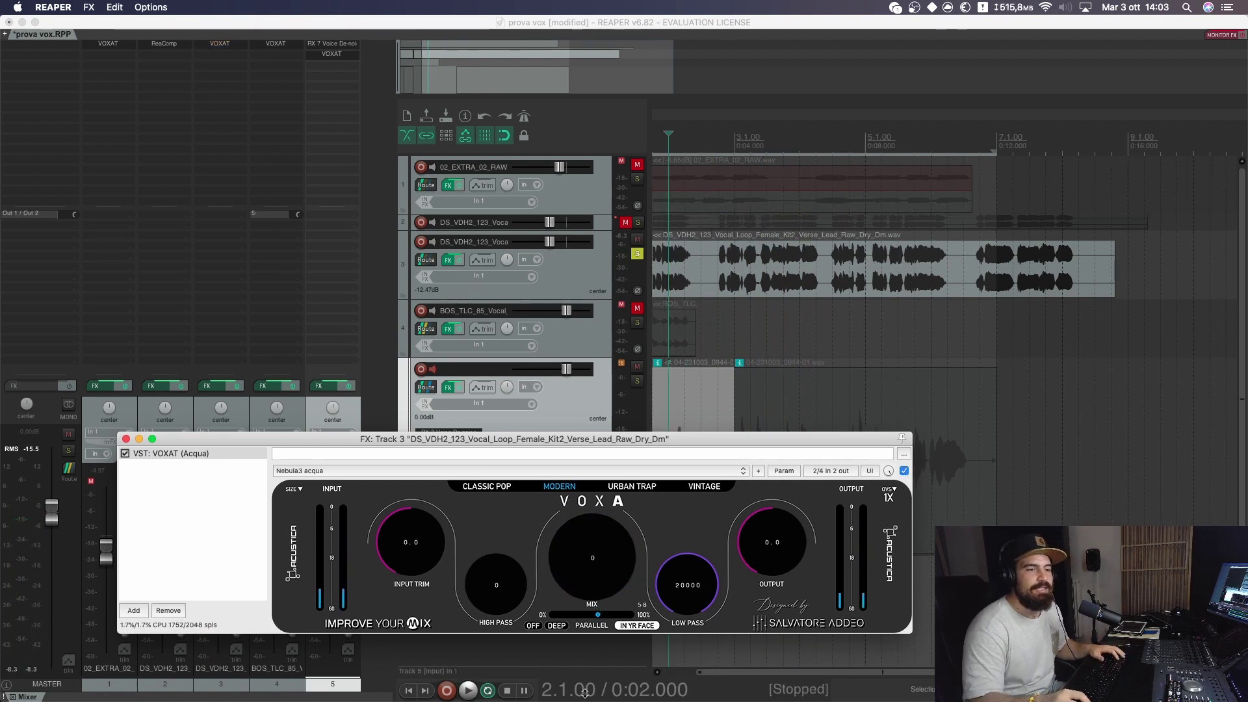
Step: Play the vocal while raising the VOXAT mix, finishing with the mix at 100
{"action": "key", "text": "space"}
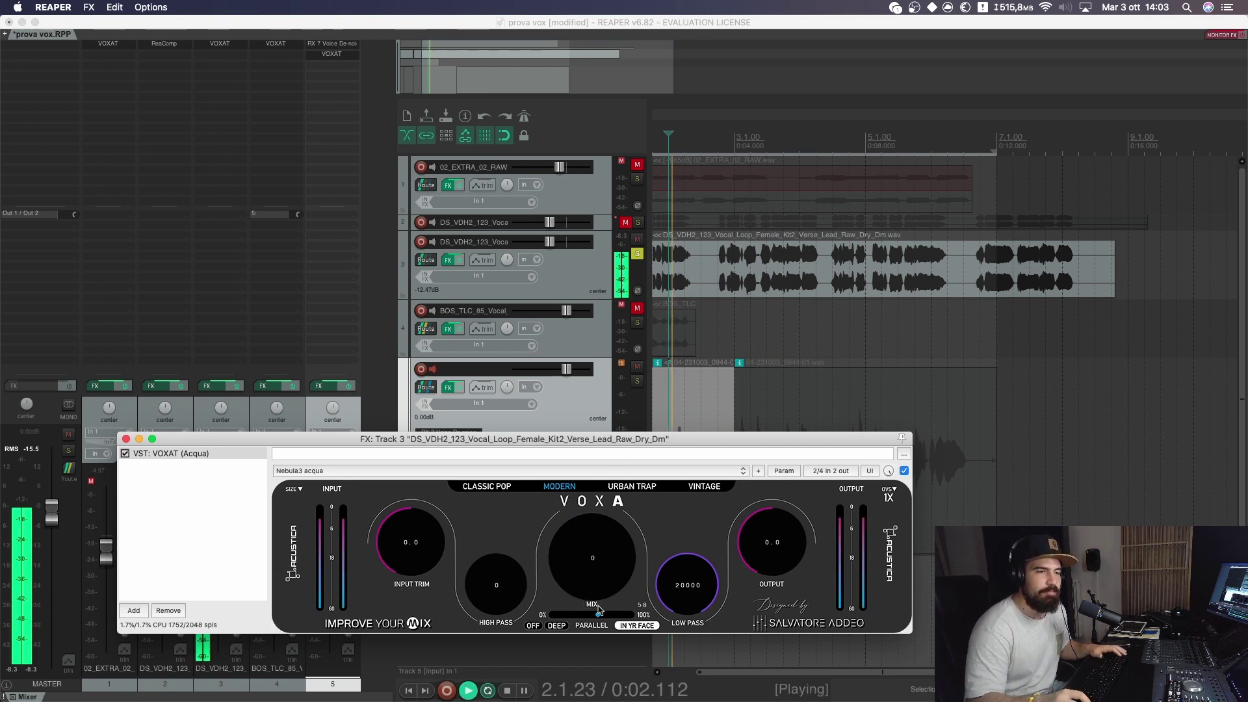
{"action": "left_click_drag", "start_coordinate": [594, 600], "coordinate": [610, 478]}
{"action": "key", "text": "space"}
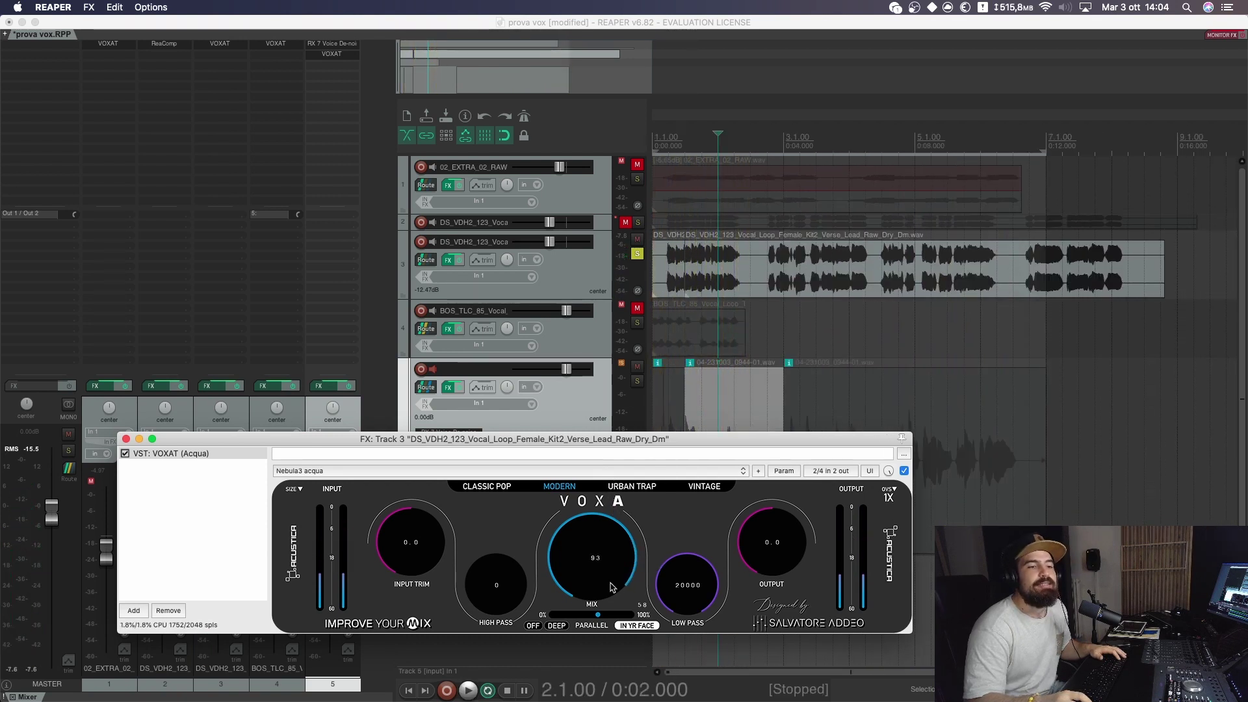
{"action": "left_click_drag", "start_coordinate": [613, 587], "coordinate": [597, 545]}
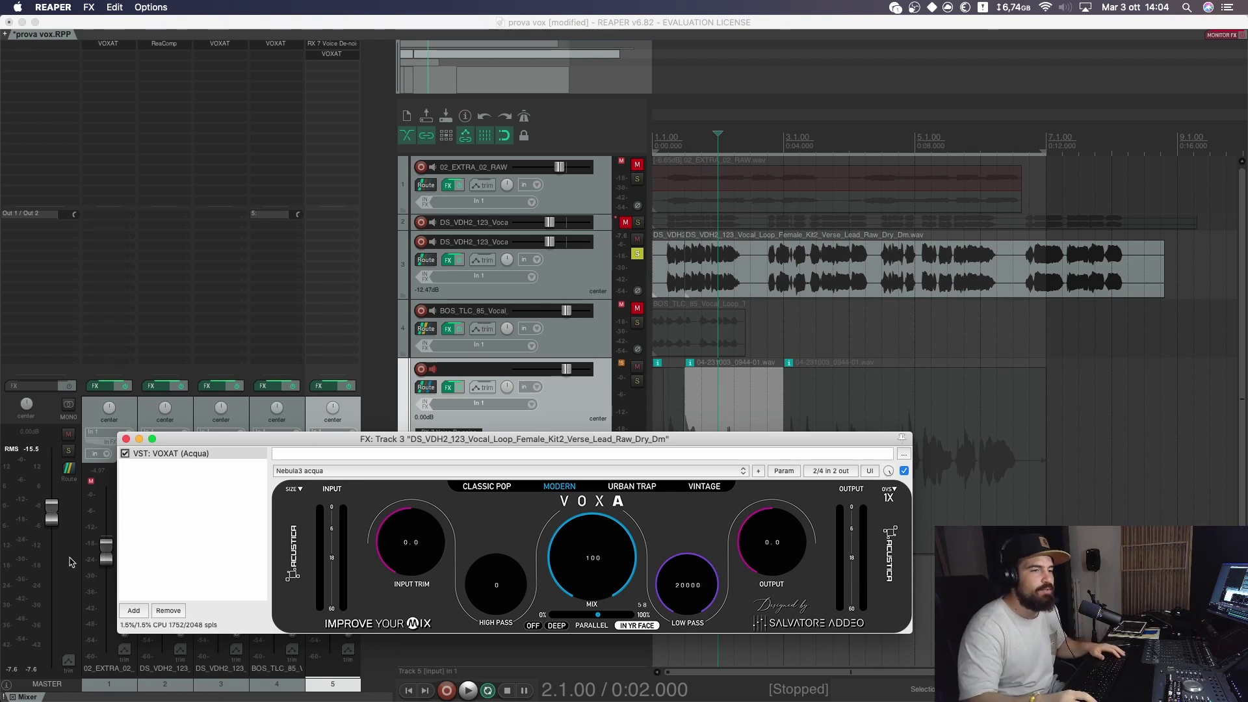
Step: Add Pro-Q 2 after VOXAT and create a low shelf at about 163 Hz with -8.57 dB gain
{"action": "left_click", "coordinate": [170, 590]}
{"action": "key", "text": "Return"}
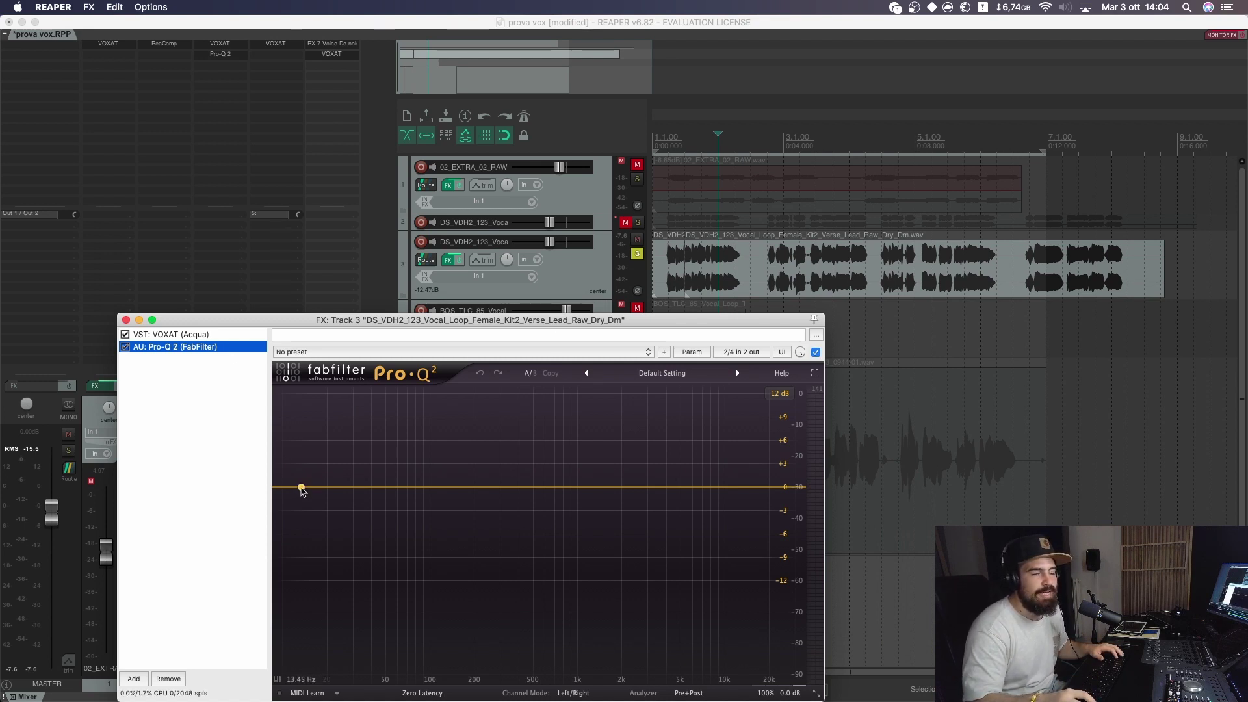
{"action": "left_click", "coordinate": [300, 487]}
{"action": "left_click", "coordinate": [315, 631]}
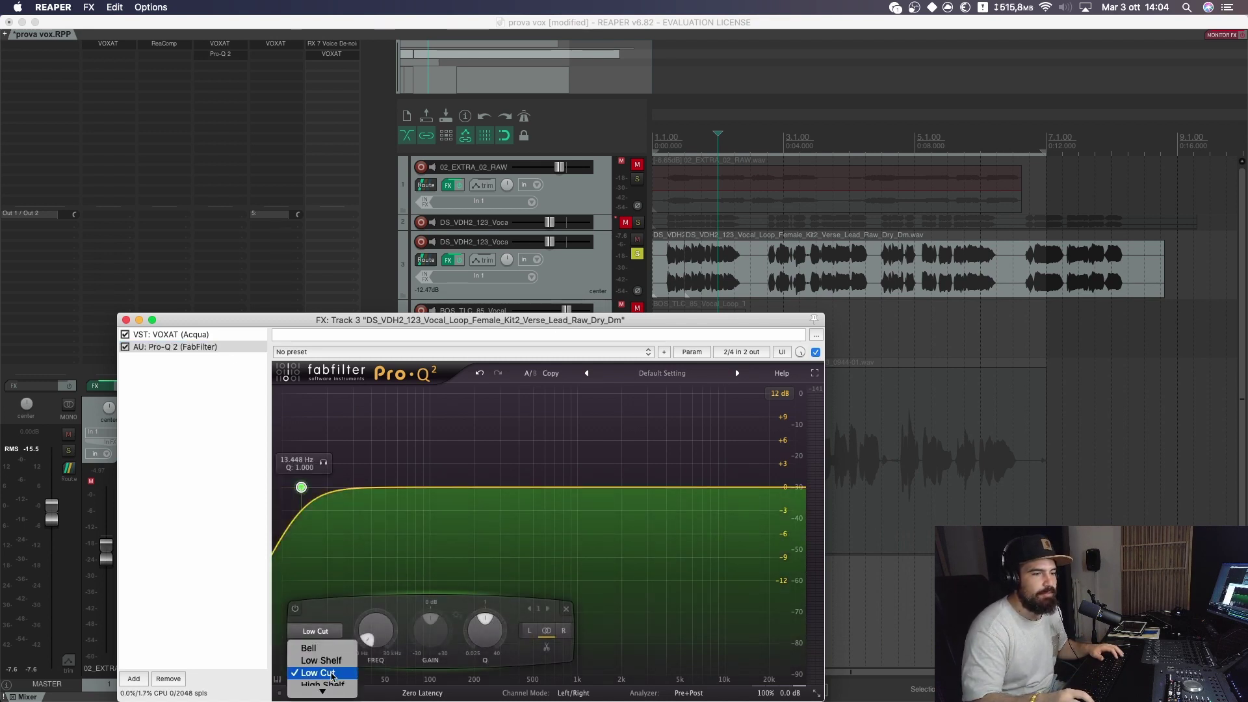
{"action": "left_click", "coordinate": [317, 614]}
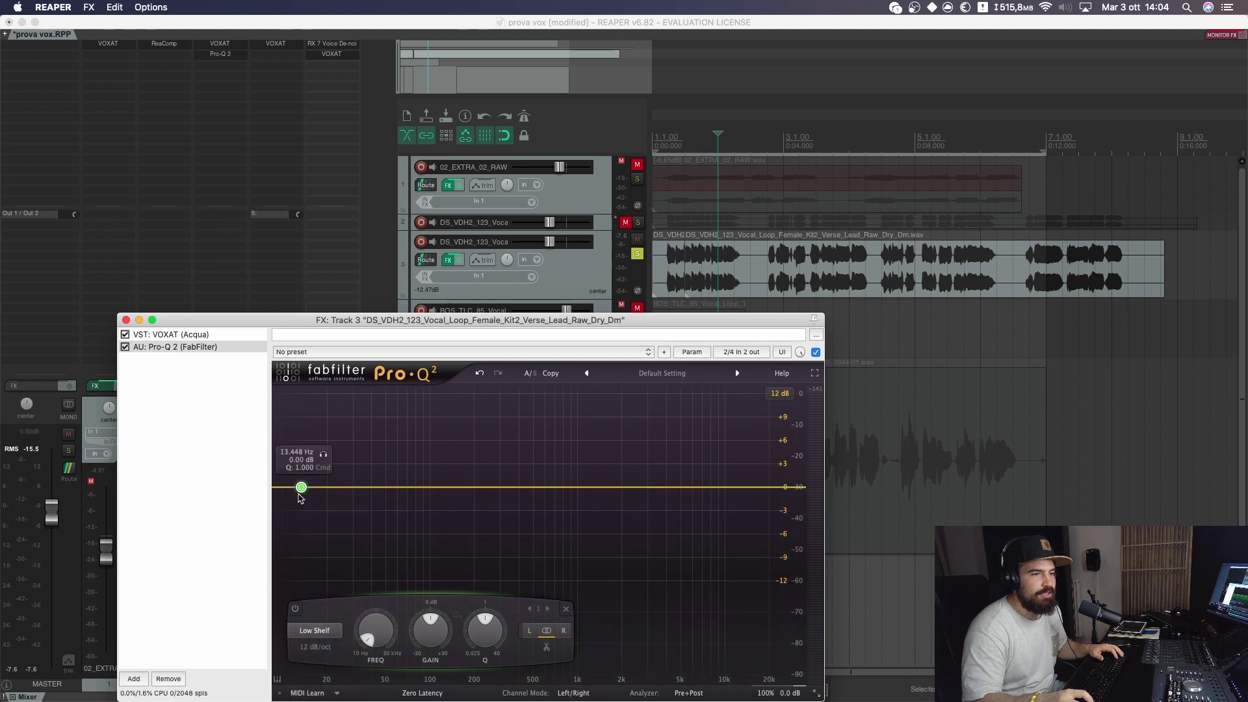
{"action": "left_click_drag", "start_coordinate": [301, 488], "coordinate": [460, 521]}
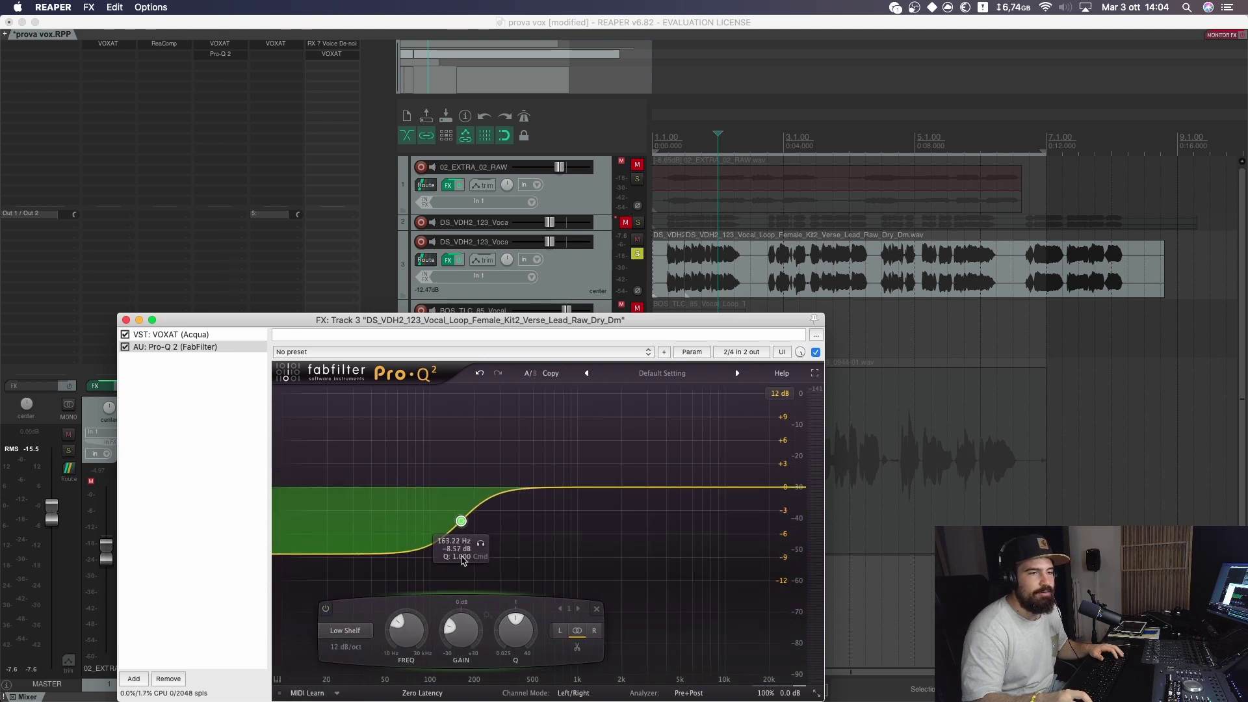
Step: Add a high shelf in Pro-Q 2 at about 3173 Hz with +4.12 dB gain
{"action": "left_click", "coordinate": [754, 487]}
{"action": "right_click", "coordinate": [754, 475]}
{"action": "mouse_move", "coordinate": [844, 498]}
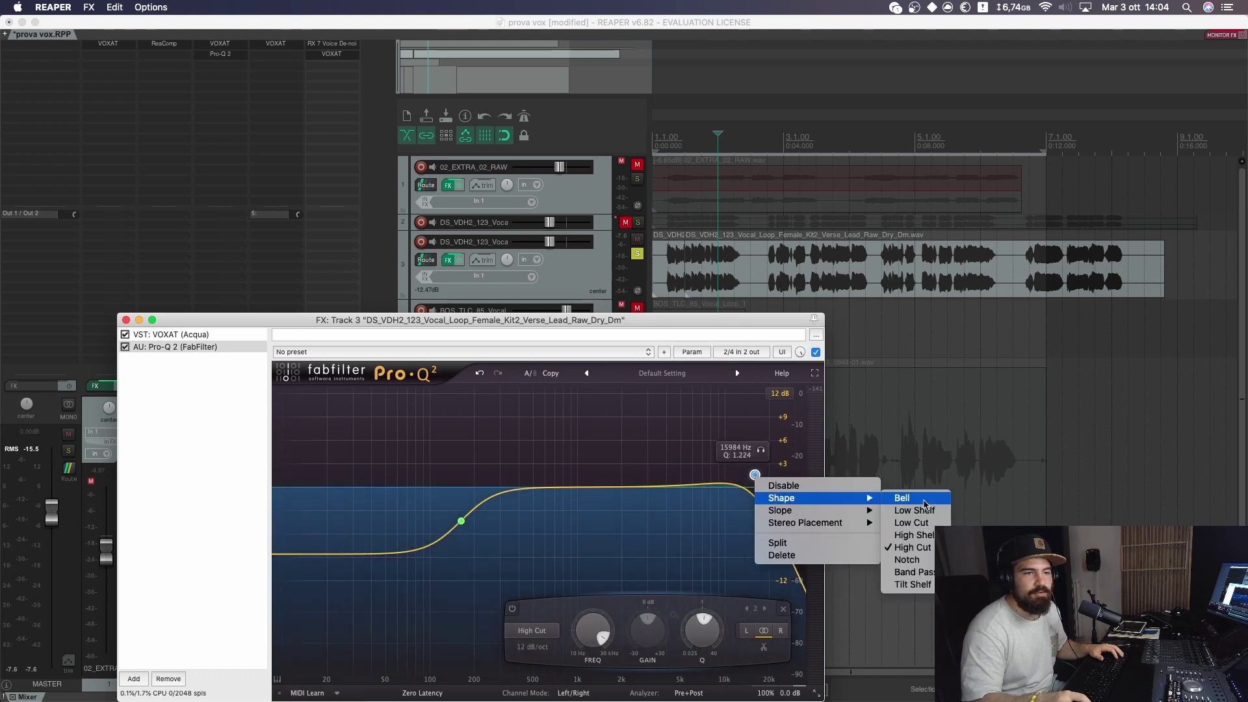
{"action": "left_click", "coordinate": [913, 535]}
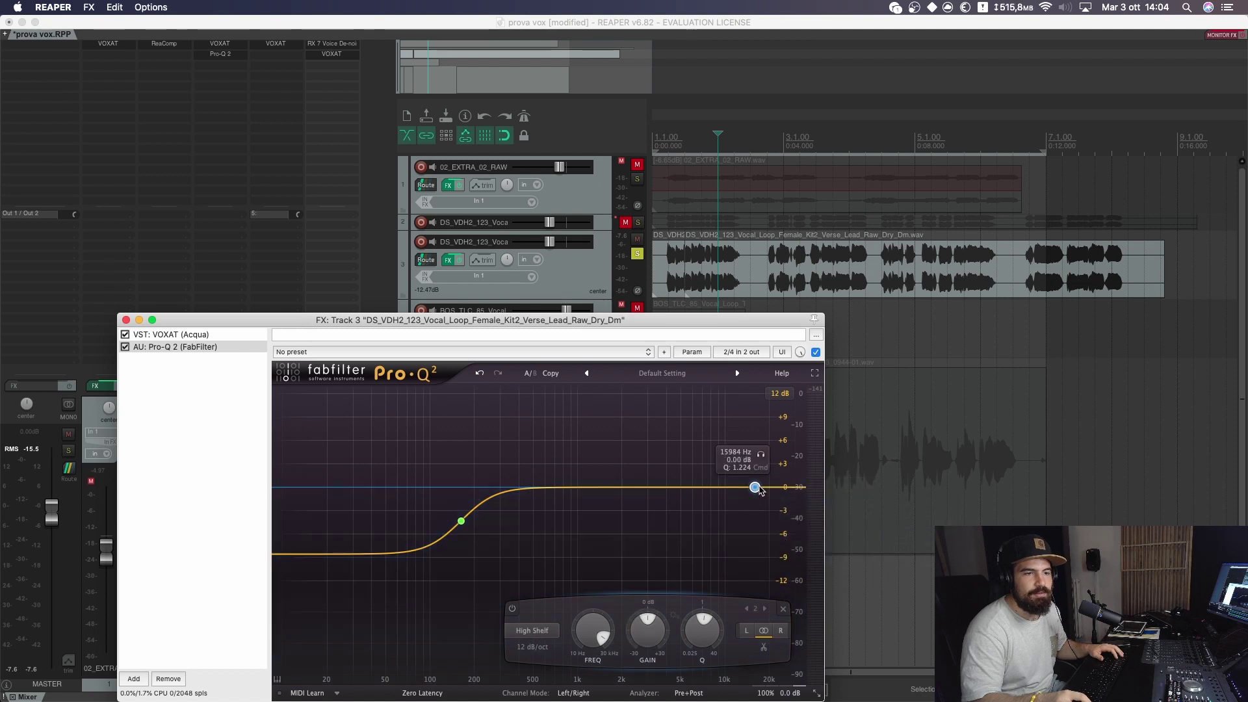
{"action": "left_click_drag", "start_coordinate": [759, 489], "coordinate": [655, 456]}
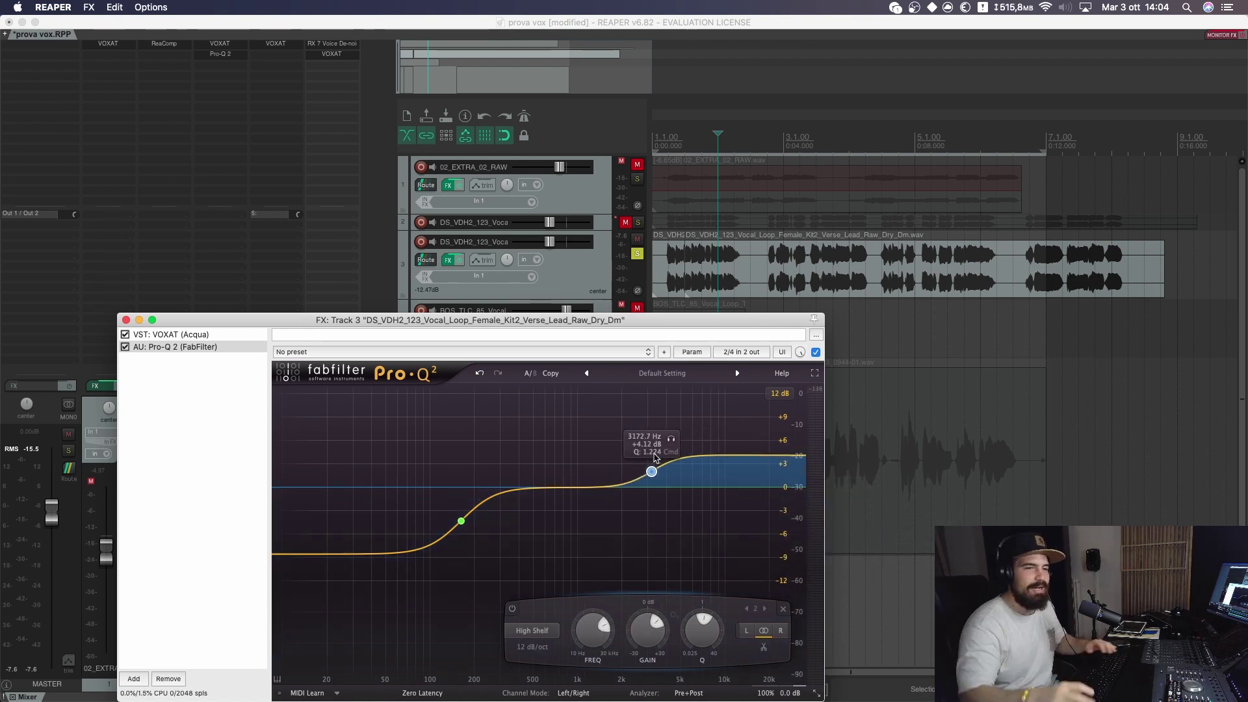
Step: Remove Pro-Q 2 from track 3's effects chain
{"action": "left_click", "coordinate": [205, 353]}
{"action": "left_click", "coordinate": [169, 679]}
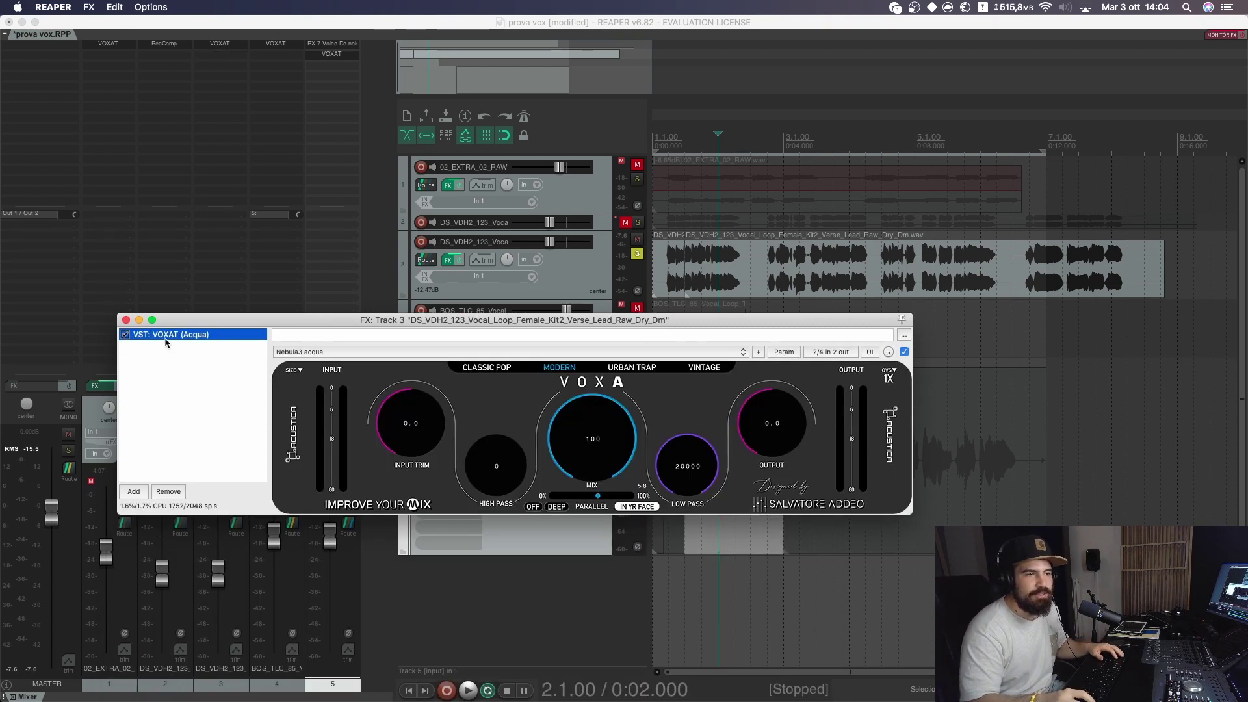
Step: Push the VOXAT input trim up to 24.0 during playback and compensate by lowering the output to -12.4
{"action": "left_click", "coordinate": [743, 420]}
{"action": "key", "text": "super+grave"}
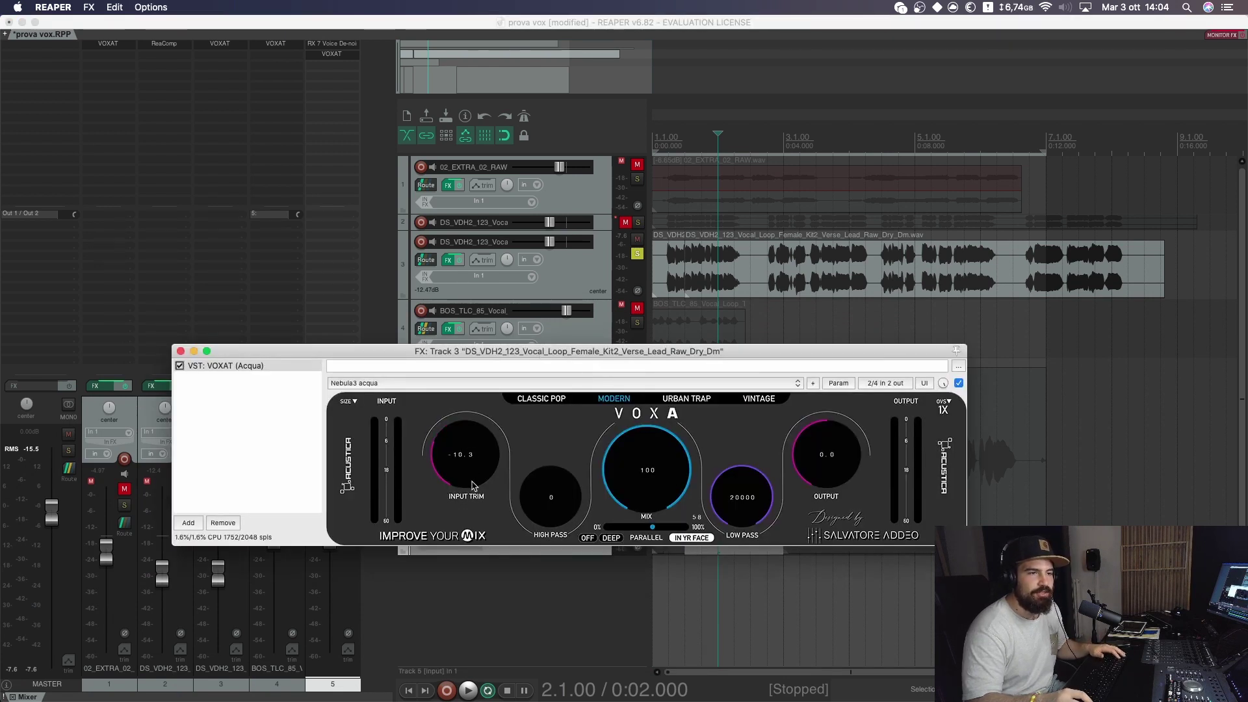
{"action": "key", "text": "space"}
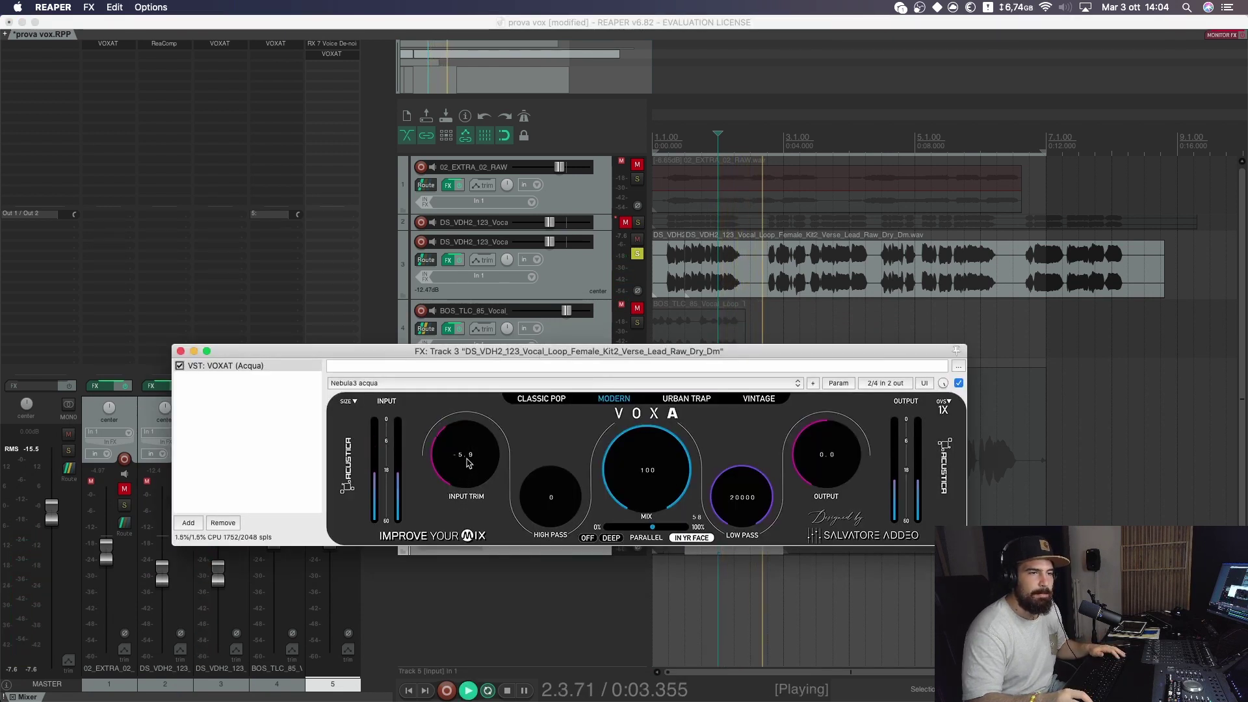
{"action": "left_click_drag", "start_coordinate": [473, 486], "coordinate": [485, 415]}
{"action": "key", "text": "space"}
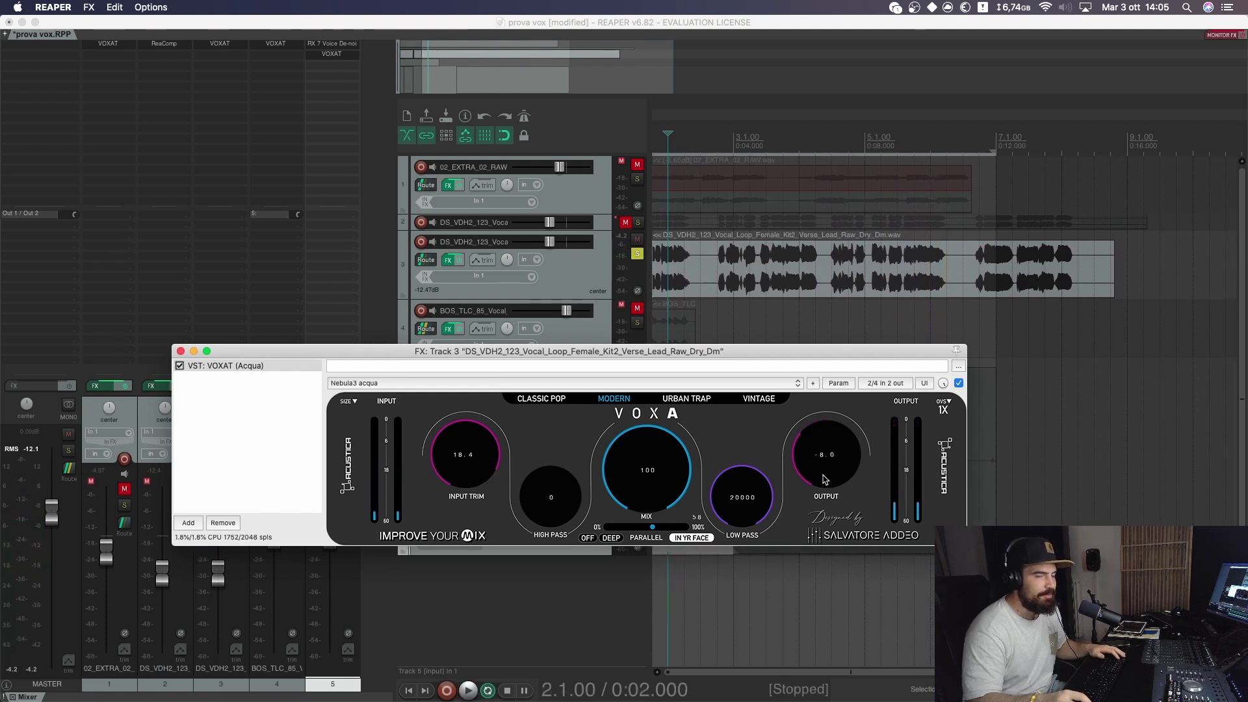
{"action": "key", "text": "space"}
{"action": "left_click_drag", "start_coordinate": [469, 474], "coordinate": [471, 471]}
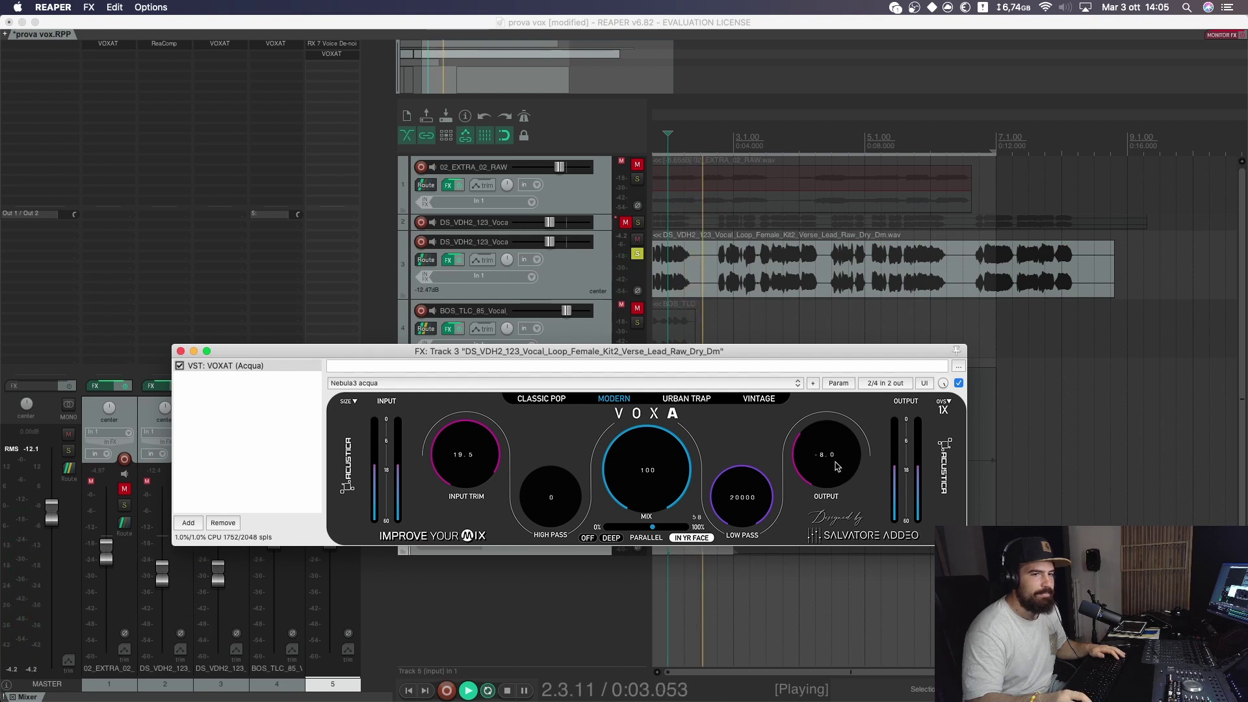
{"action": "left_click_drag", "start_coordinate": [836, 469], "coordinate": [836, 476]}
{"action": "mouse_move", "coordinate": [468, 458]}
{"action": "left_mouse_down"}
{"action": "mouse_move", "coordinate": [470, 444]}
{"action": "mouse_move", "coordinate": [466, 474]}
{"action": "left_mouse_up"}
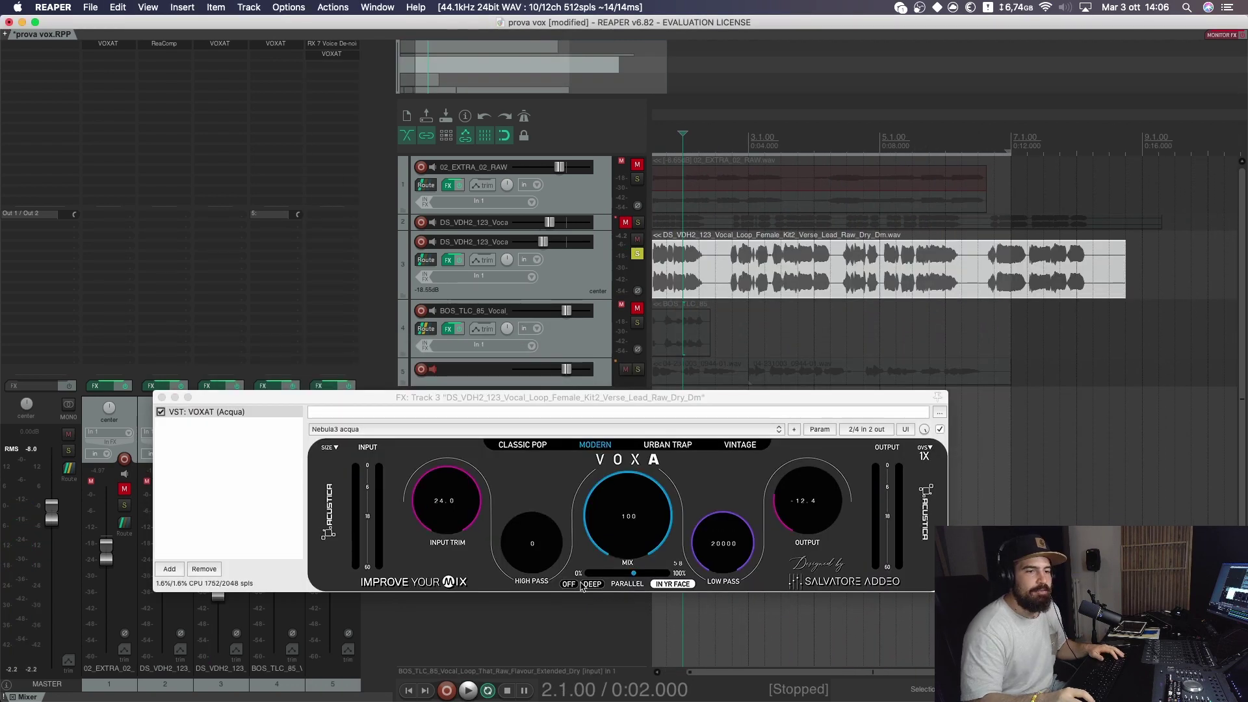
Step: Turn the VOXAT mode OFF and switch it to DEEP
{"action": "left_click", "coordinate": [581, 585]}
{"action": "left_click", "coordinate": [569, 584]}
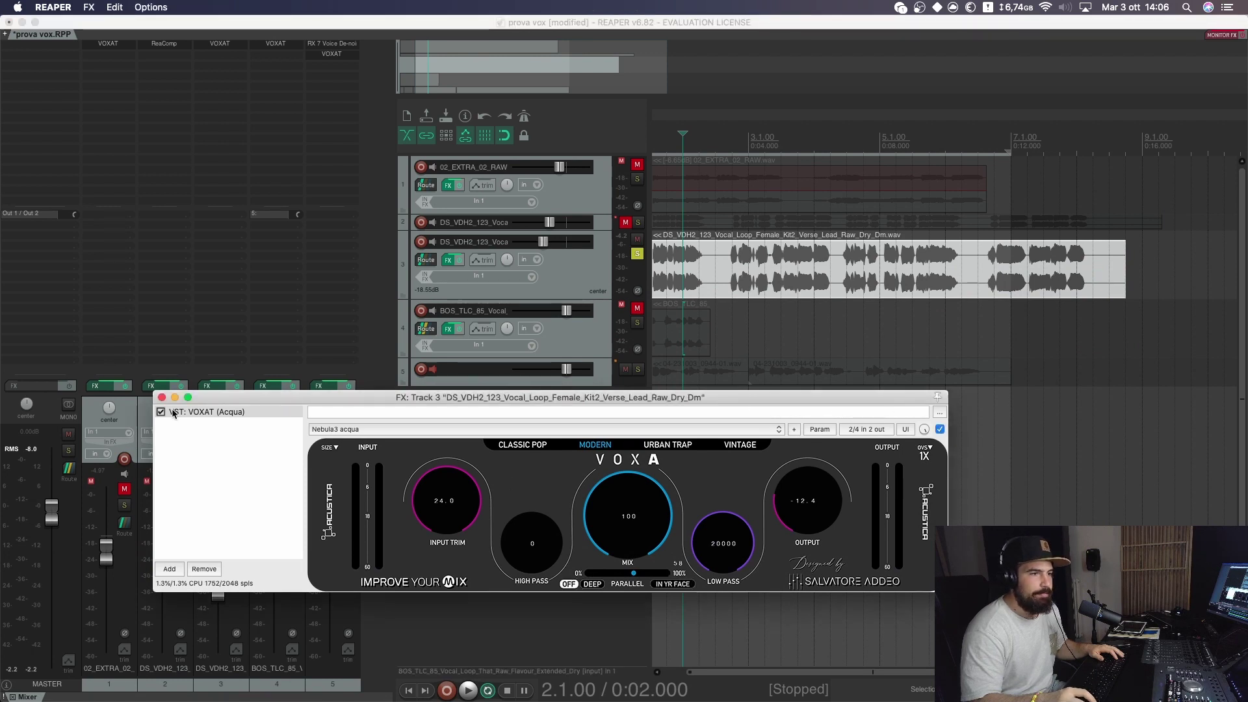
{"action": "left_click", "coordinate": [592, 584]}
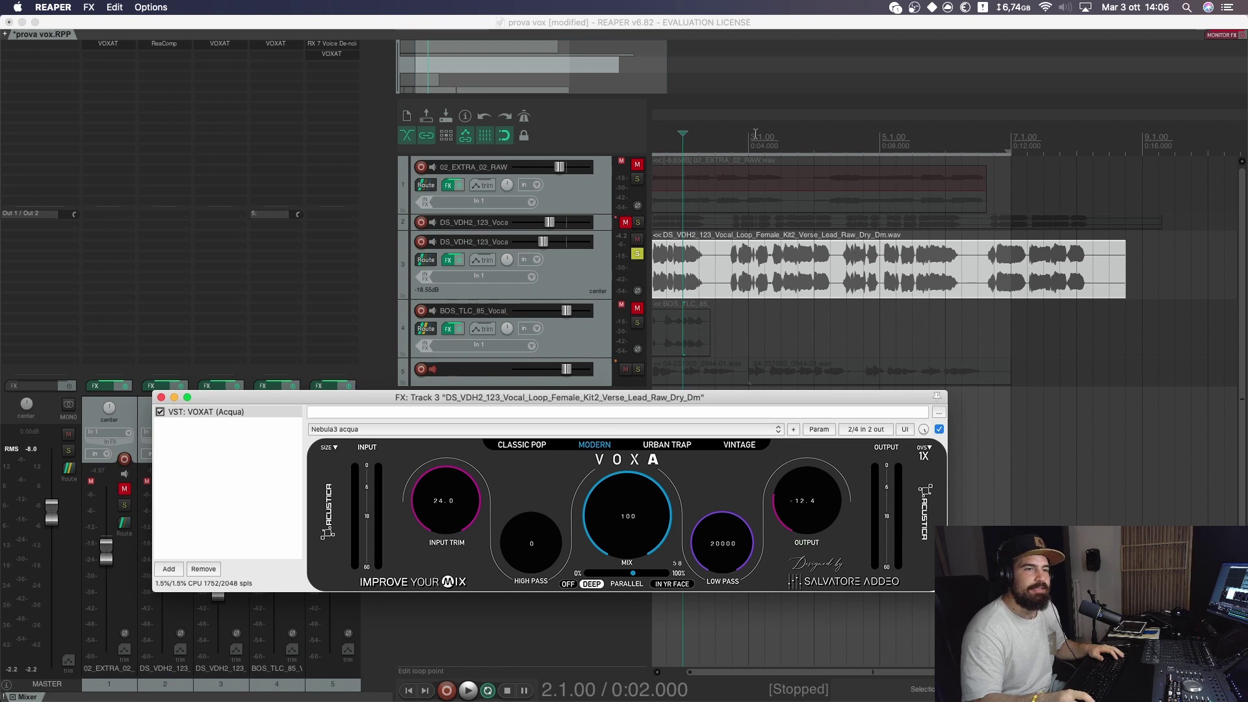
Step: Play the female verse vocal from the start and raise track 3's volume to -5.79 dB
{"action": "left_click", "coordinate": [755, 134]}
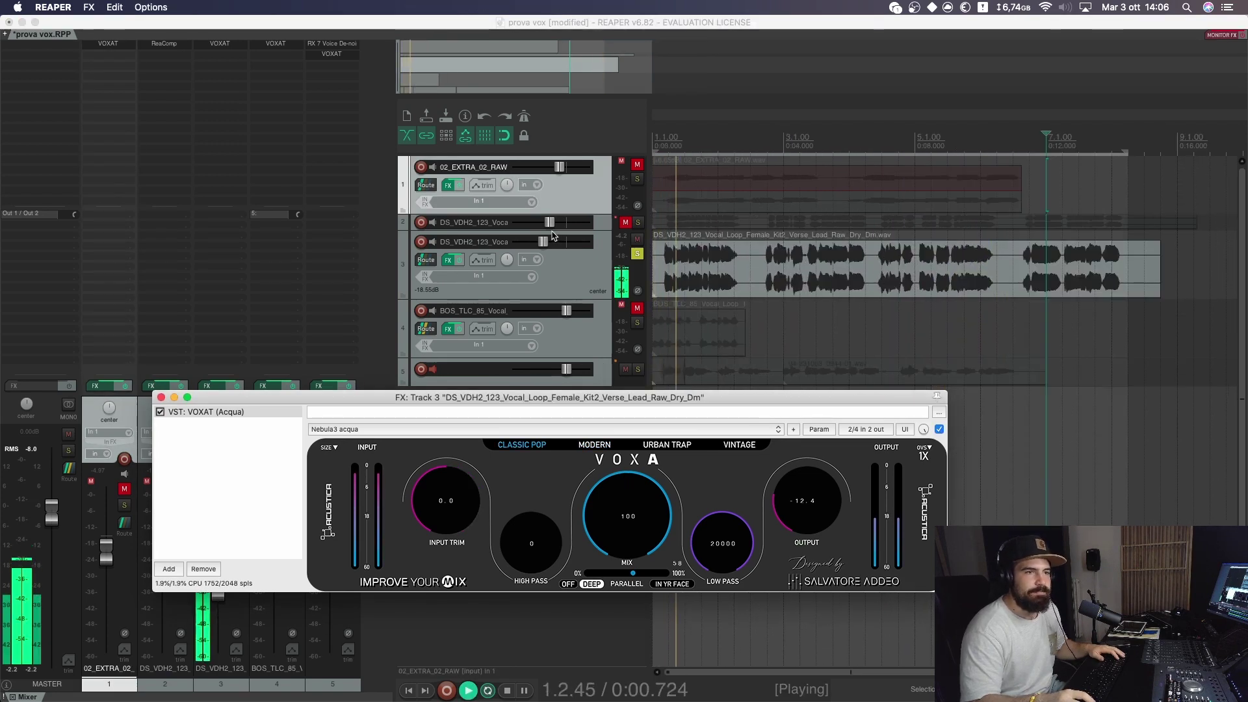
{"action": "left_click_drag", "start_coordinate": [553, 239], "coordinate": [562, 260]}
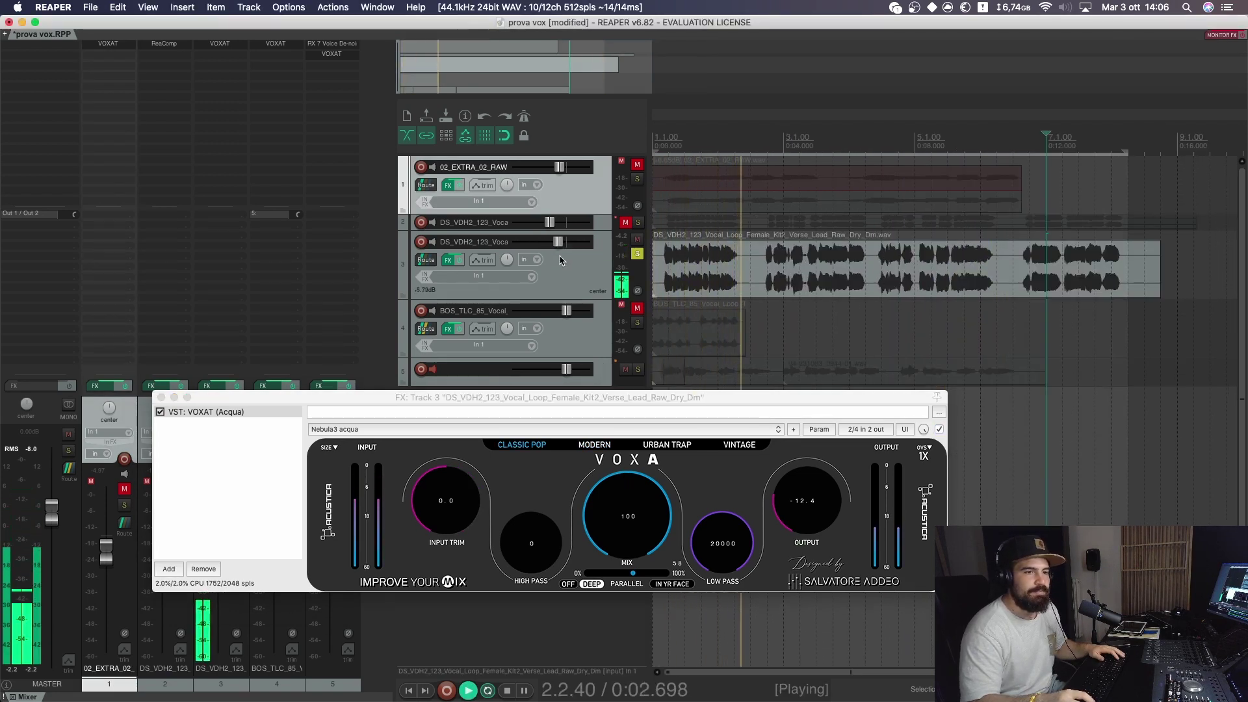
{"action": "left_click", "coordinate": [664, 422]}
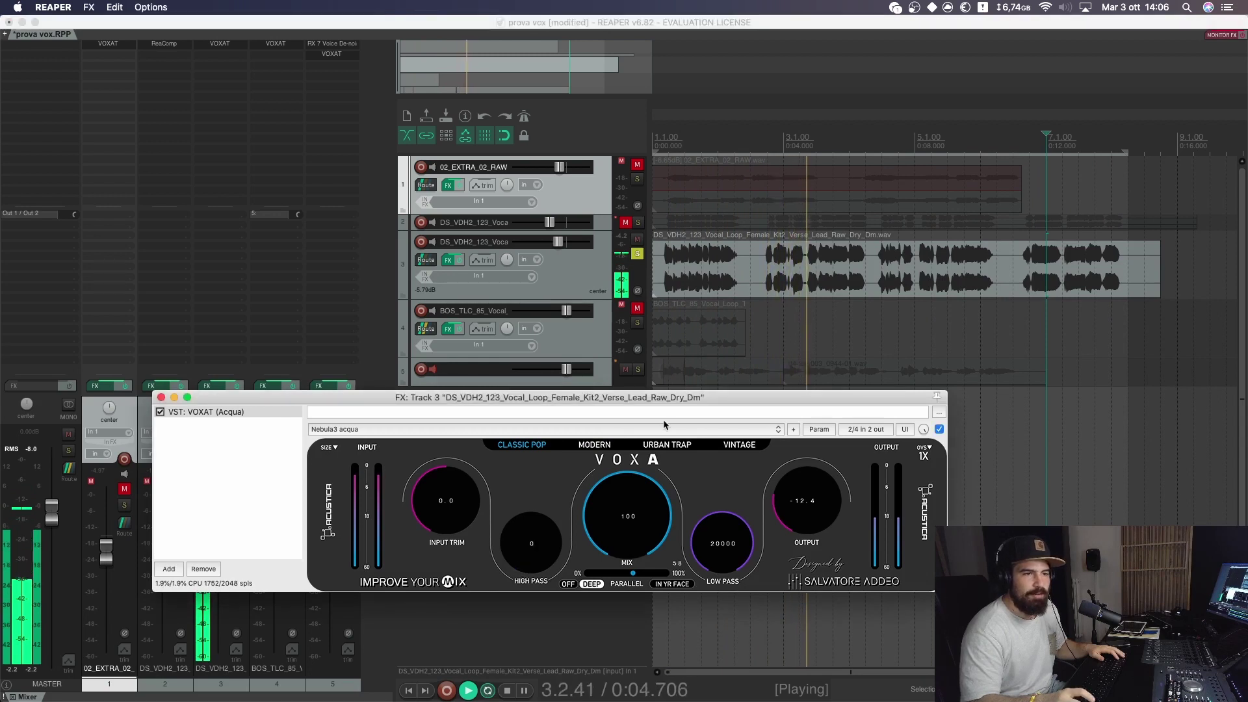
Step: Audition the MODERN, URBAN TRAP and VINTAGE styles of VOXAT during playback
{"action": "left_click", "coordinate": [588, 445]}
{"action": "left_click", "coordinate": [650, 445]}
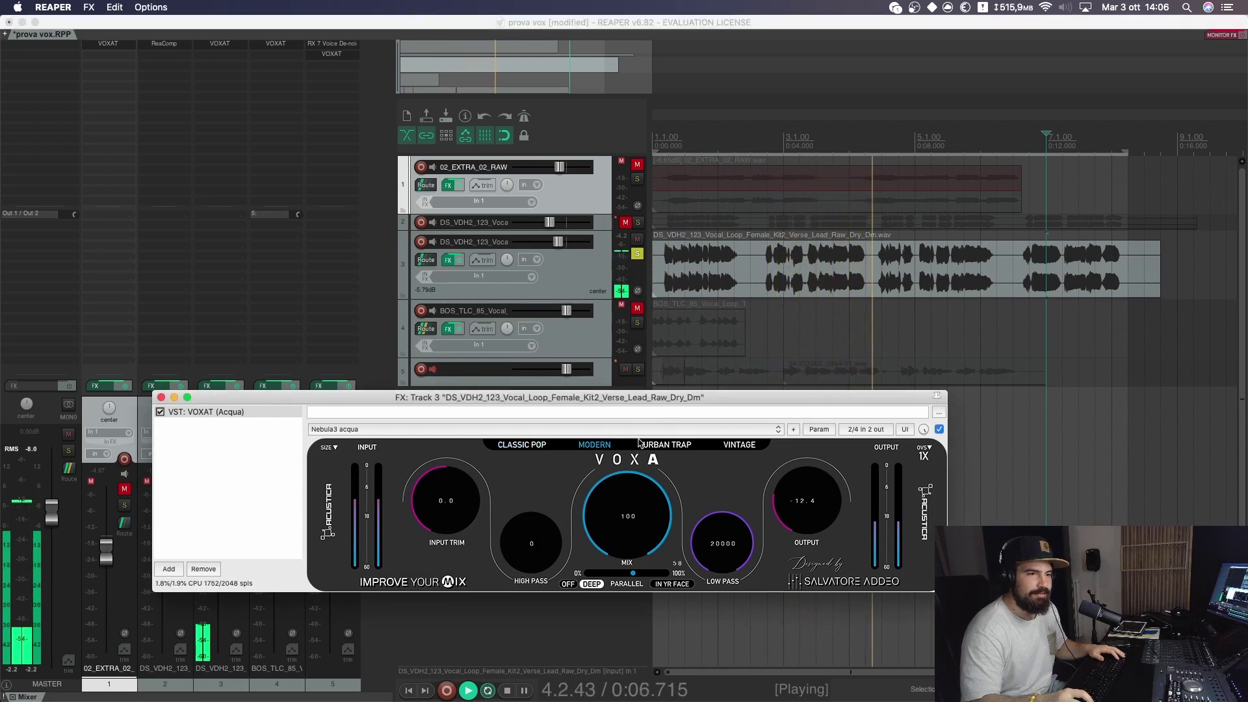
{"action": "left_click", "coordinate": [740, 446]}
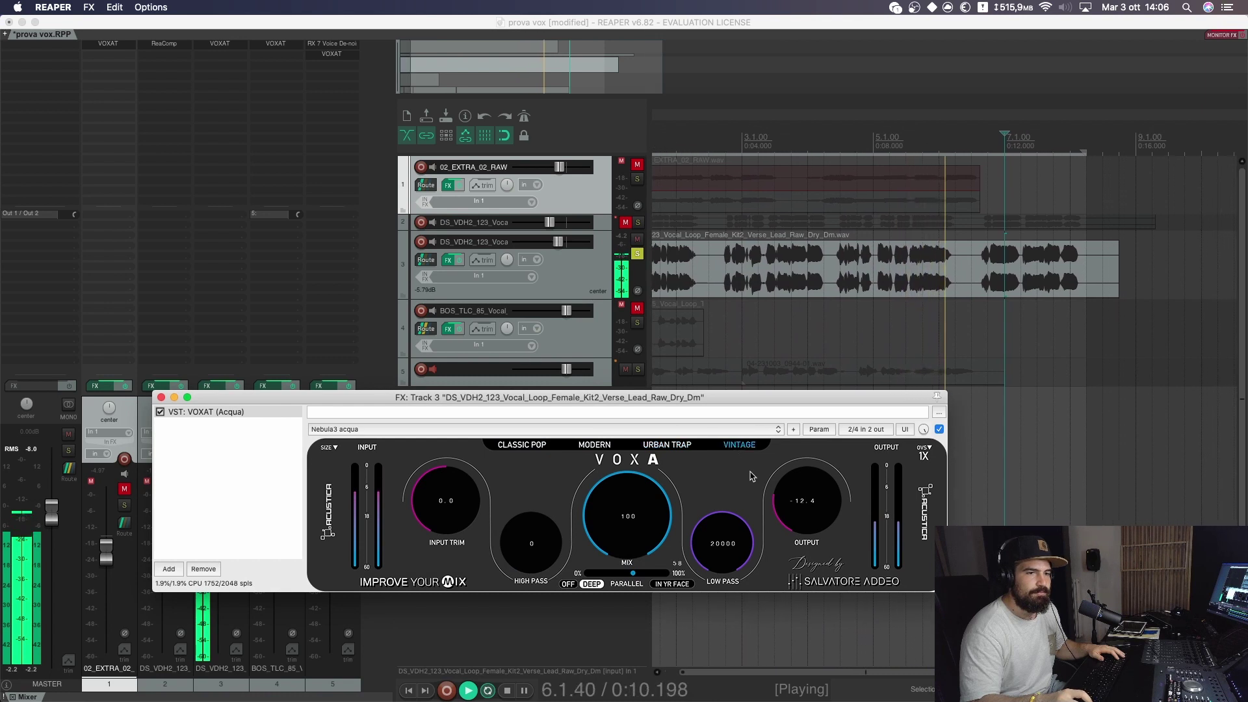
Step: Raise the VOXAT output to -7.1, switch the style to CLASSIC POP and stop playback
{"action": "left_click", "coordinate": [795, 502]}
{"action": "left_click_drag", "start_coordinate": [799, 516], "coordinate": [796, 499]}
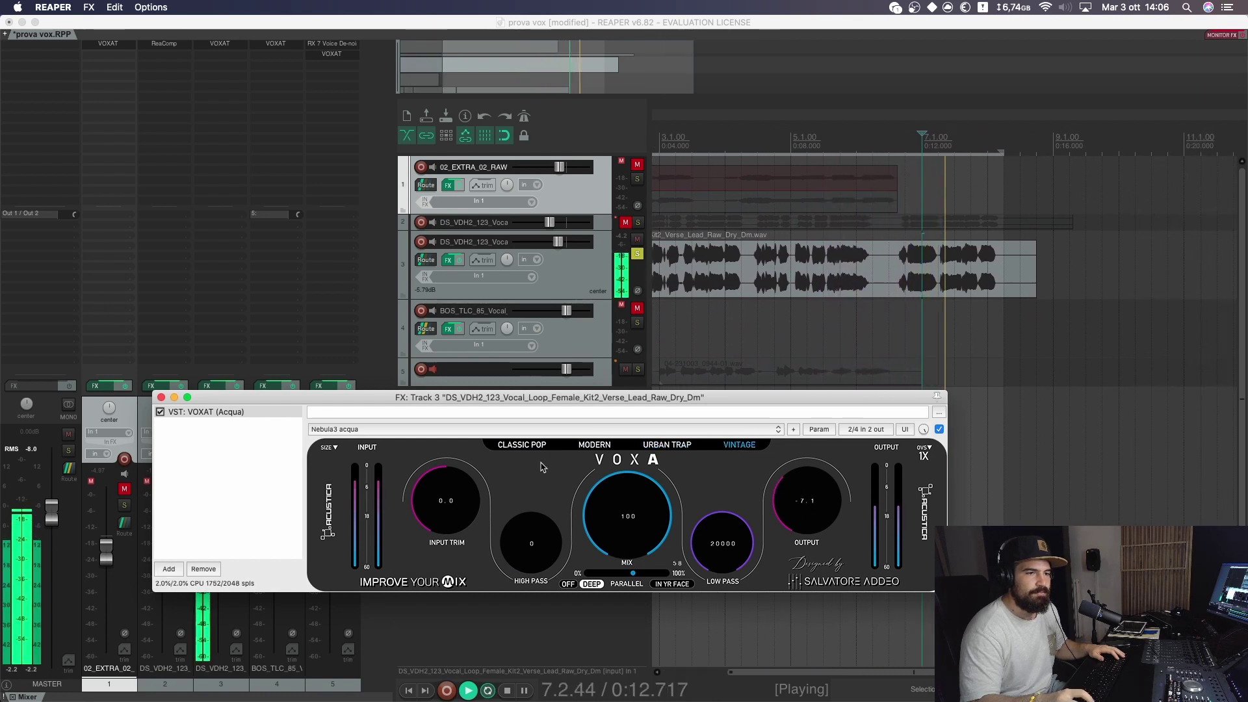
{"action": "left_click", "coordinate": [522, 444]}
{"action": "key", "text": "space"}
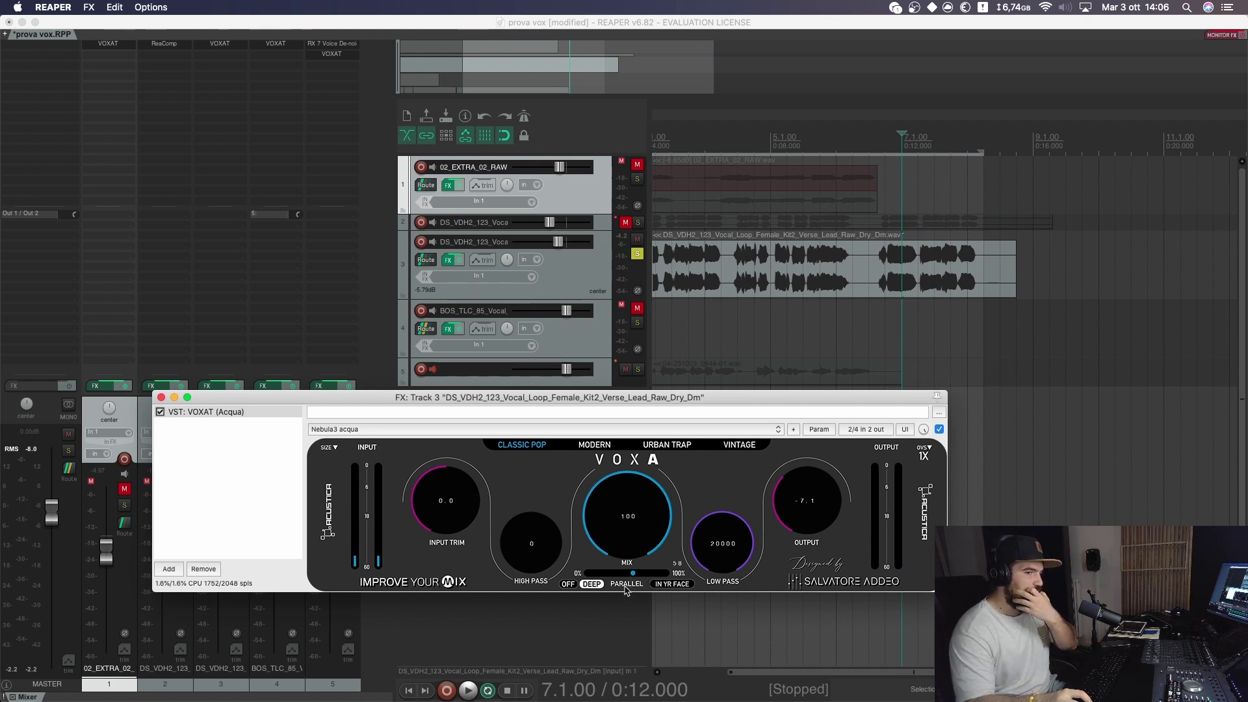
Step: Set the VOXAT mode to IN YR FACE and adjust its amount to about 69% during playback
{"action": "left_click", "coordinate": [671, 584]}
{"action": "key", "text": "space"}
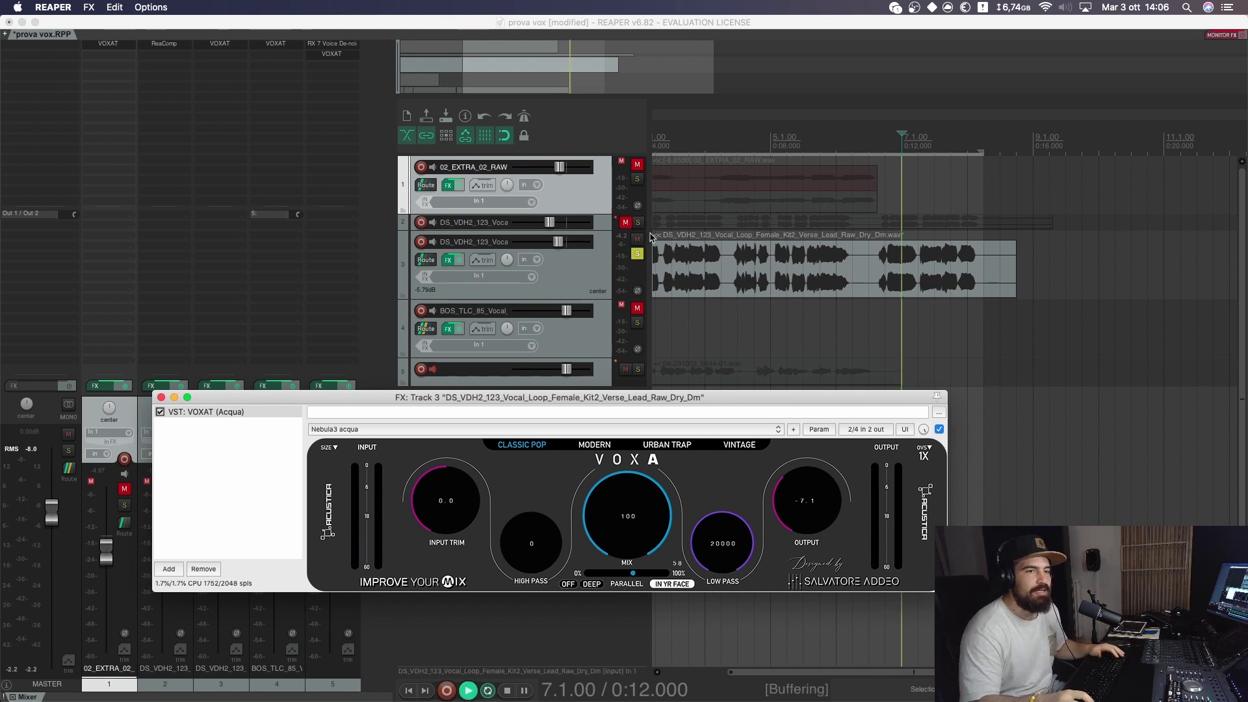
{"action": "left_click_drag", "start_coordinate": [646, 563], "coordinate": [622, 573]}
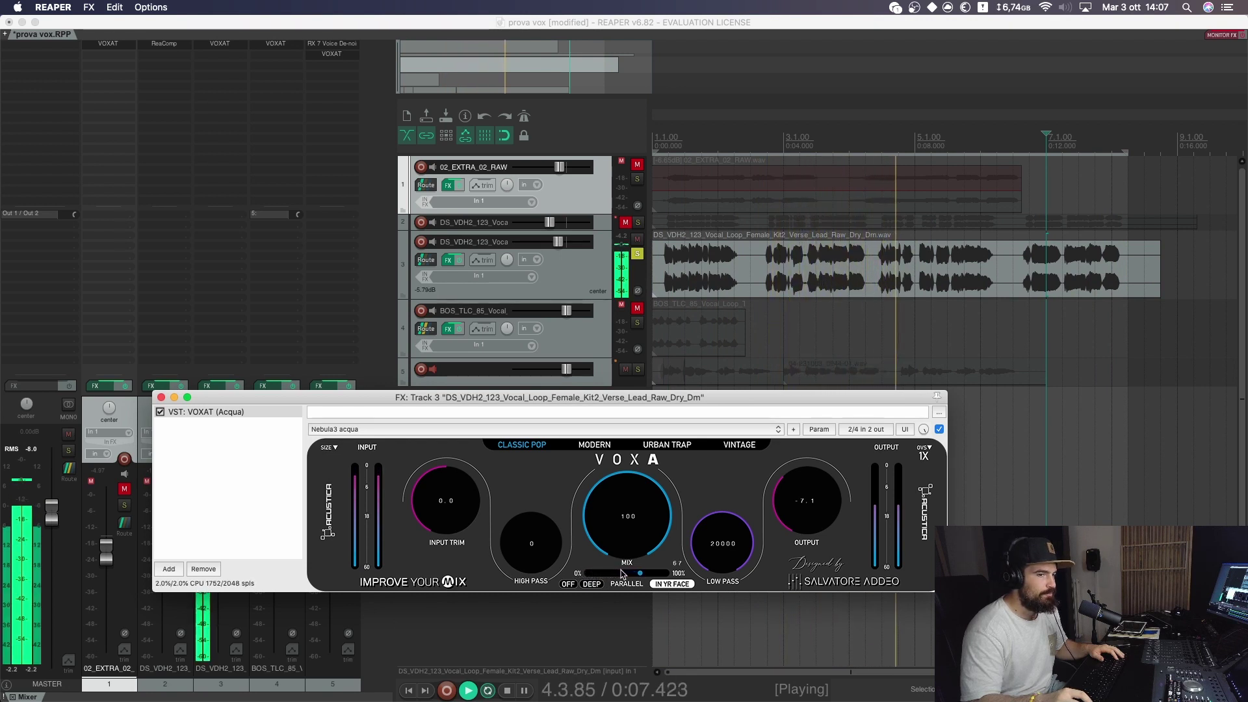
Step: Audition MODERN with the IN YR FACE amount at about 62%, and URBAN TRAP with it at 52%
{"action": "left_click", "coordinate": [594, 445]}
{"action": "left_click_drag", "start_coordinate": [634, 575], "coordinate": [630, 576]}
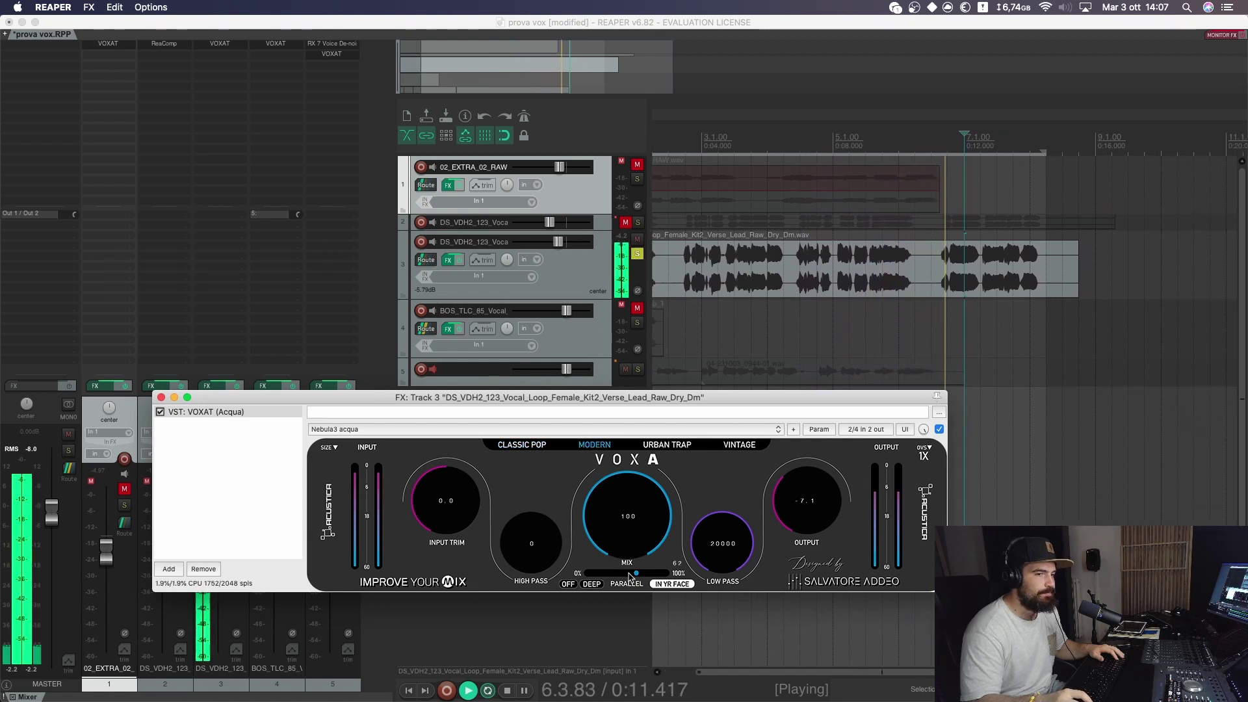
{"action": "left_click", "coordinate": [658, 446]}
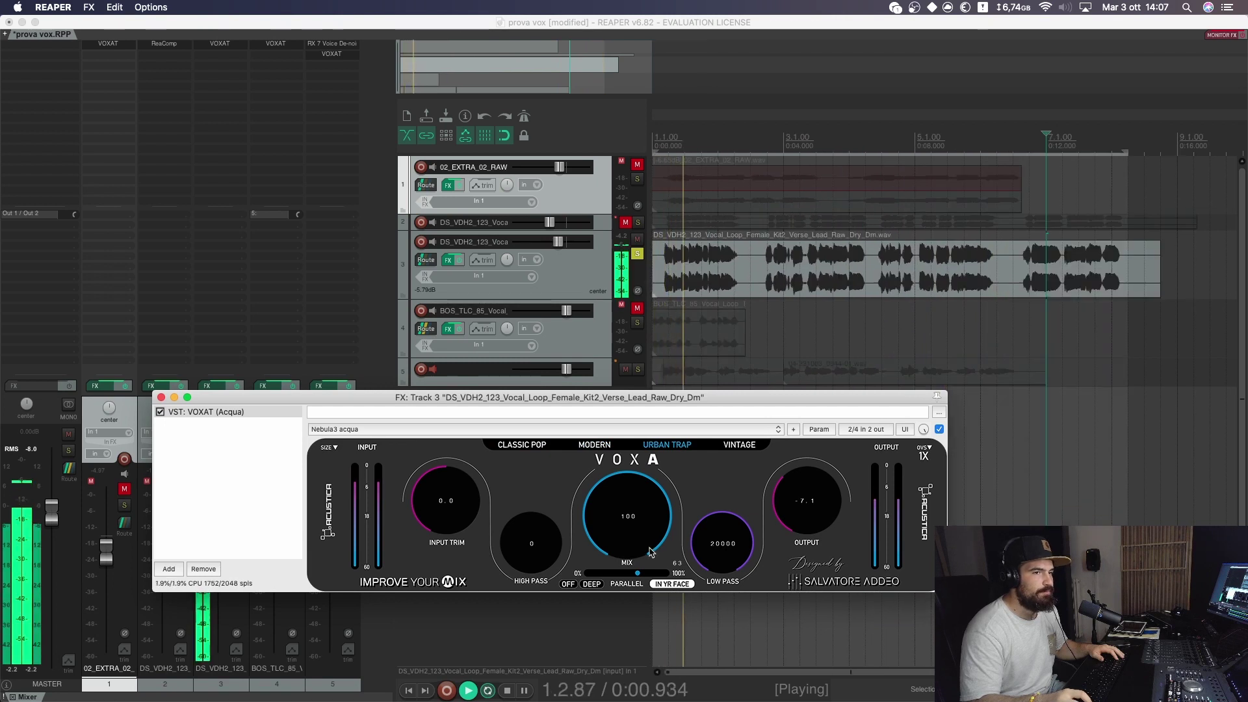
{"action": "left_click_drag", "start_coordinate": [638, 573], "coordinate": [628, 575]}
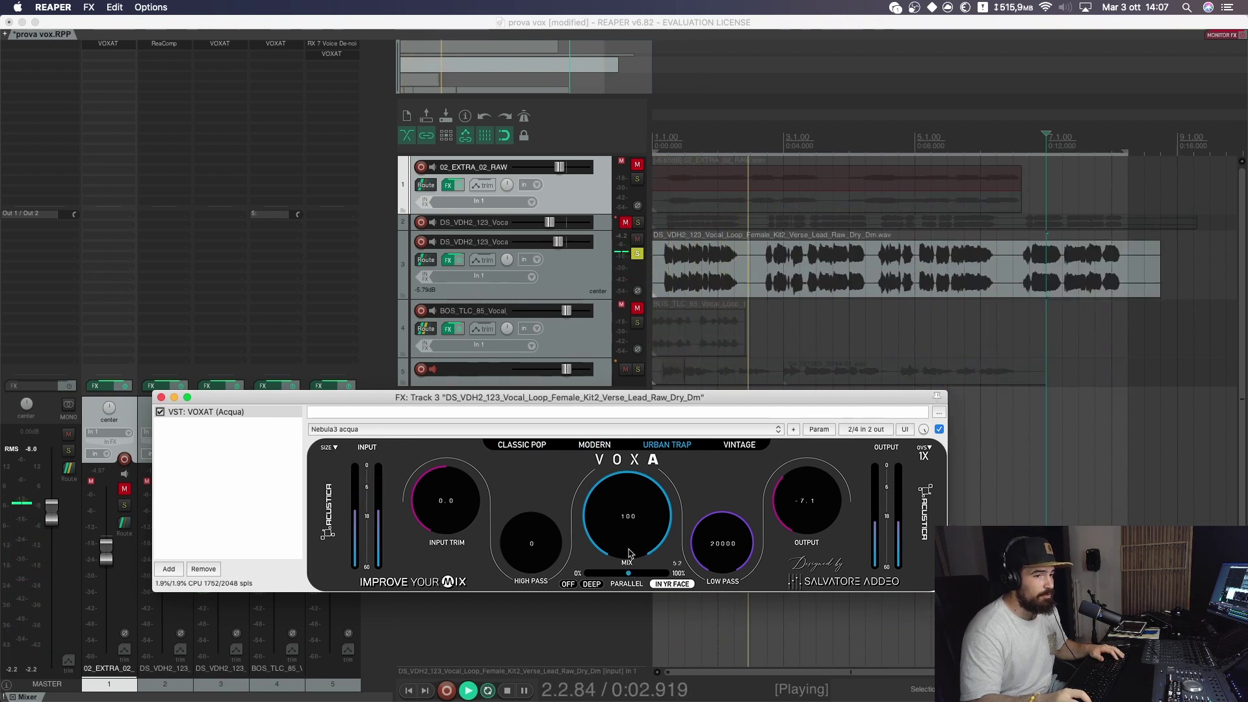
Step: Set the VOXAT mix to 69, input trim to -6.8, output to -3.7, high pass to 160 and low pass to 10660
{"action": "left_click_drag", "start_coordinate": [628, 520], "coordinate": [628, 546]}
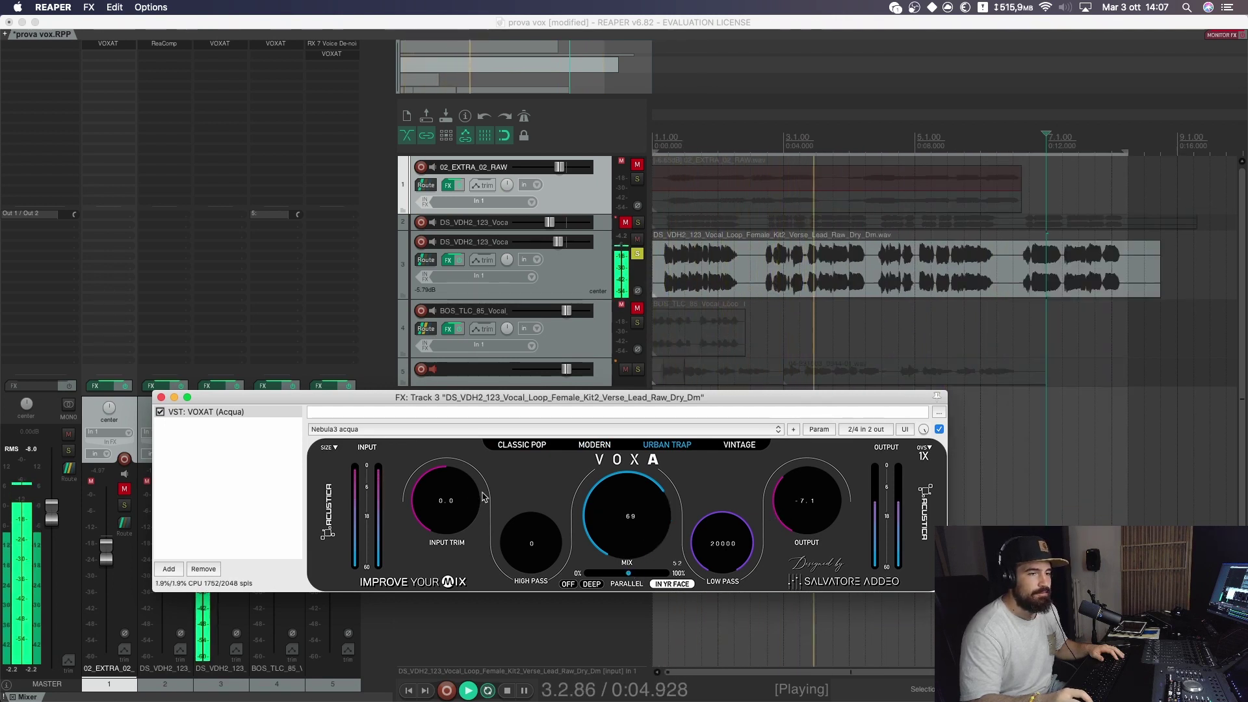
{"action": "left_click_drag", "start_coordinate": [445, 495], "coordinate": [446, 514]}
{"action": "left_click_drag", "start_coordinate": [790, 496], "coordinate": [790, 485]}
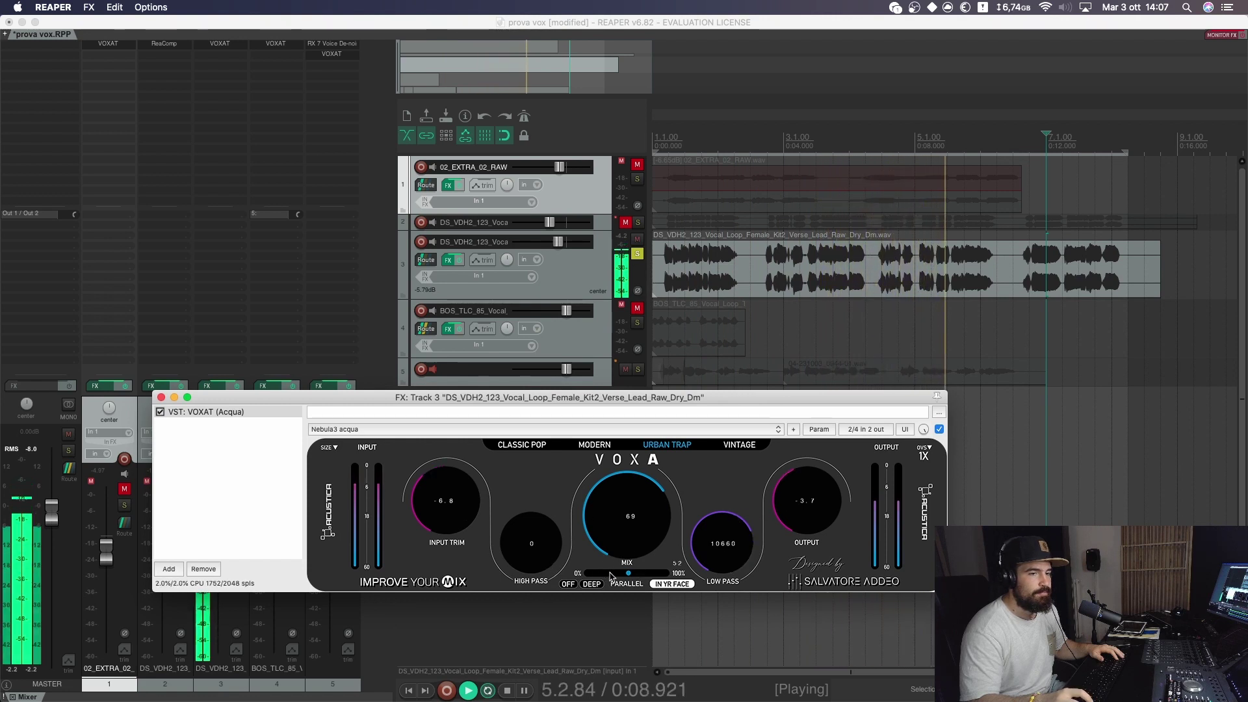
{"action": "left_click_drag", "start_coordinate": [529, 557], "coordinate": [526, 535]}
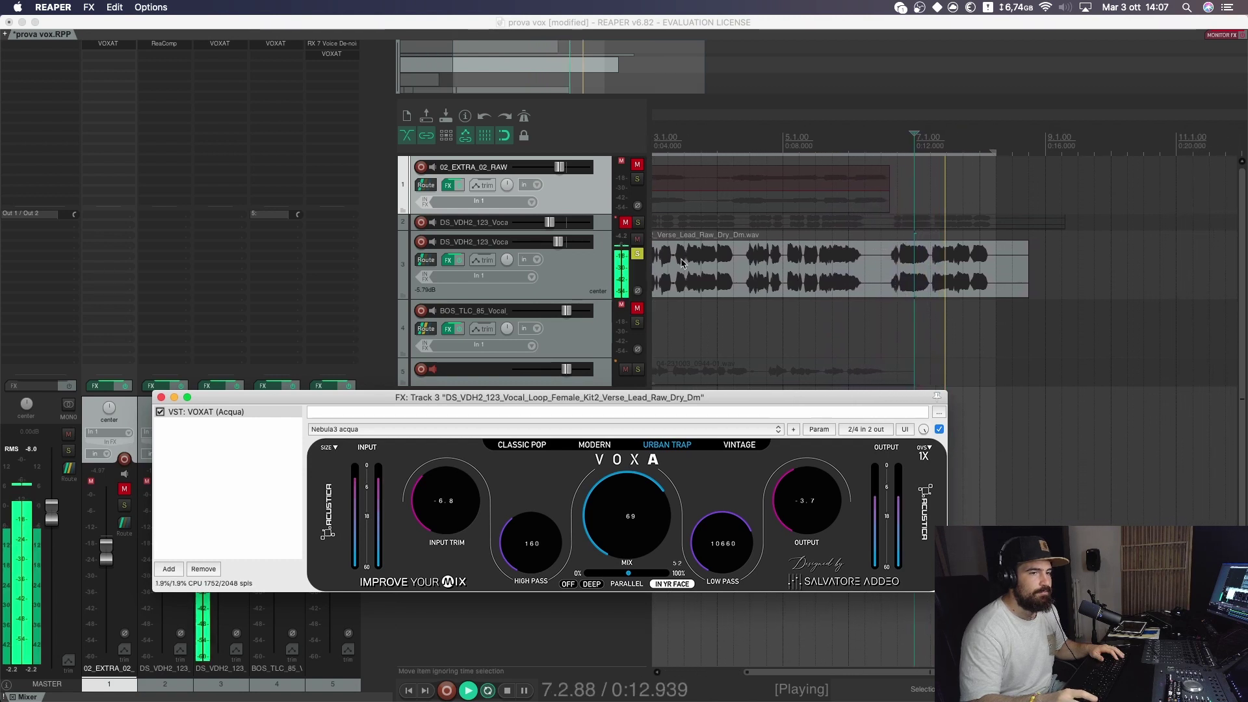
Step: Switch VOXAT to VINTAGE and raise the mix to 95 and the IN YR FACE amount to about 89%
{"action": "left_click", "coordinate": [735, 446]}
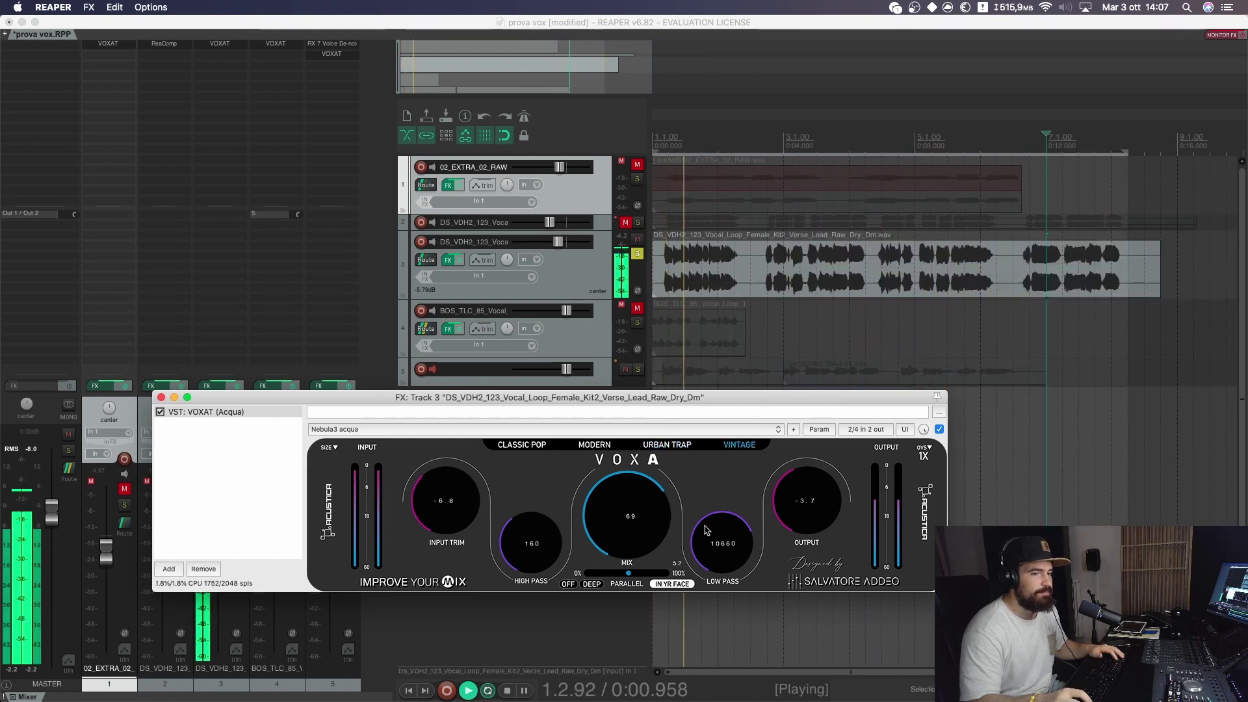
{"action": "left_click", "coordinate": [661, 572]}
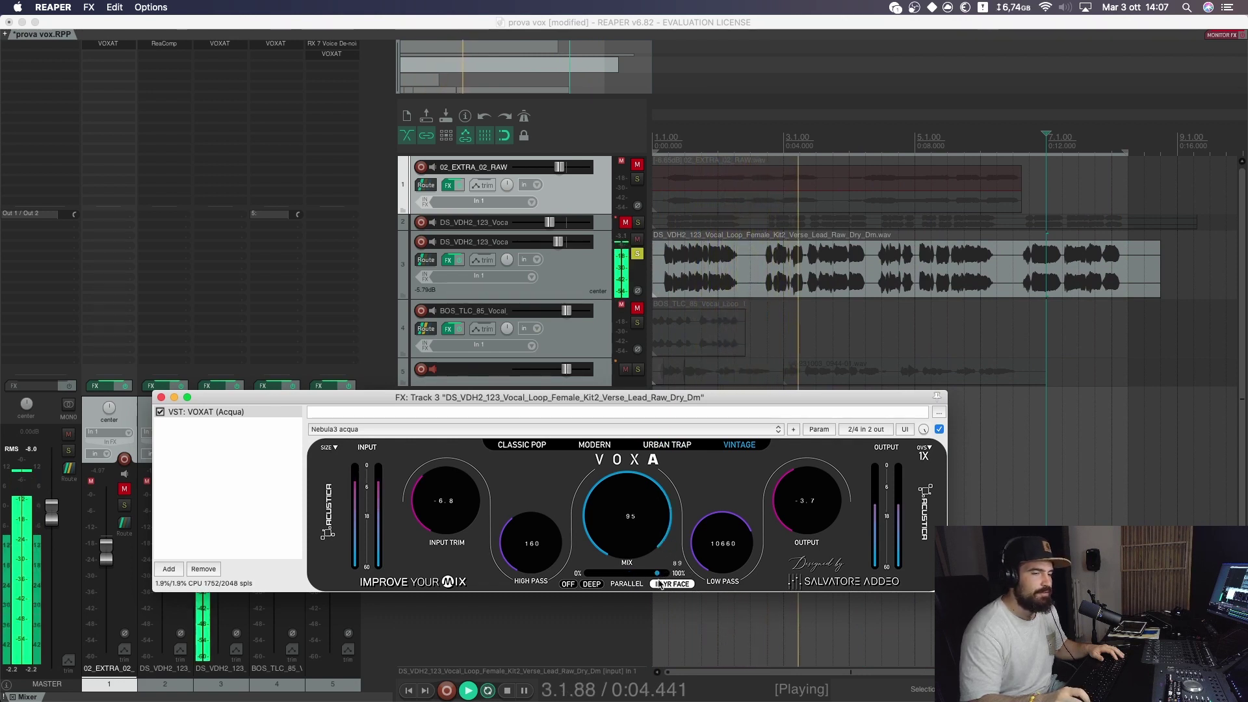
Step: Compare the vocal with VOXAT bypassed and re-enabled, playing from 3.2.00
{"action": "left_click", "coordinate": [938, 429]}
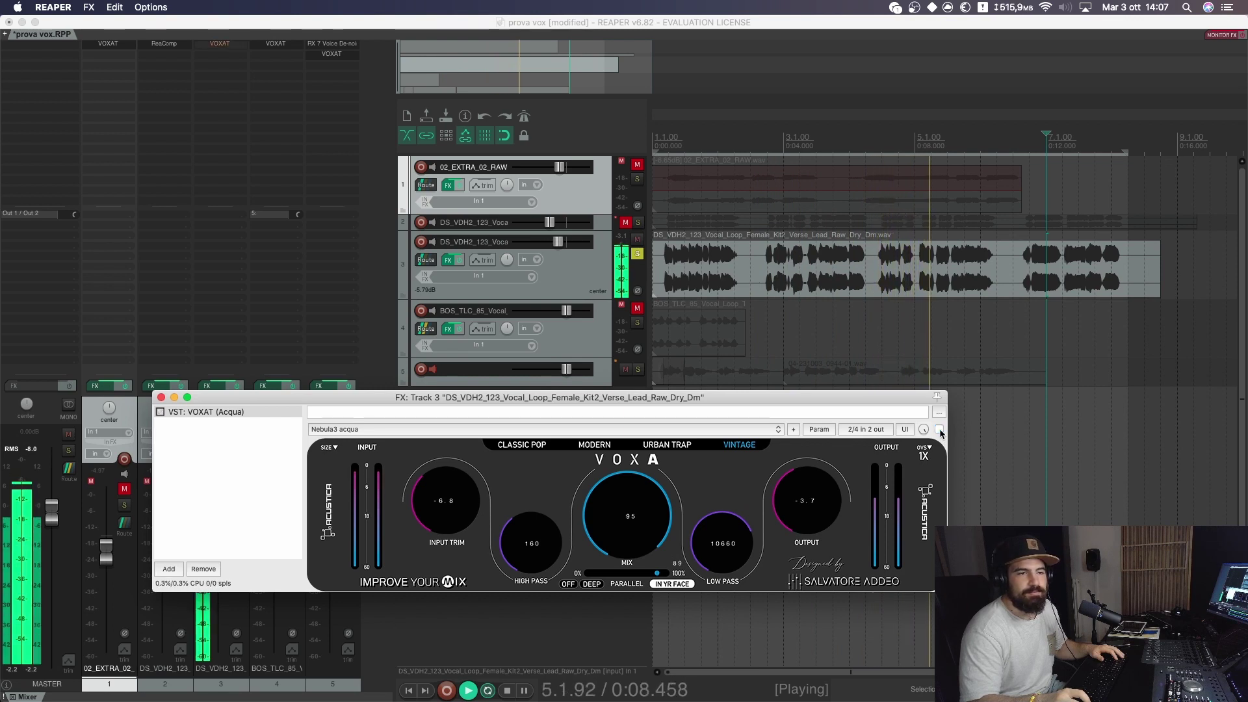
{"action": "key", "text": "space"}
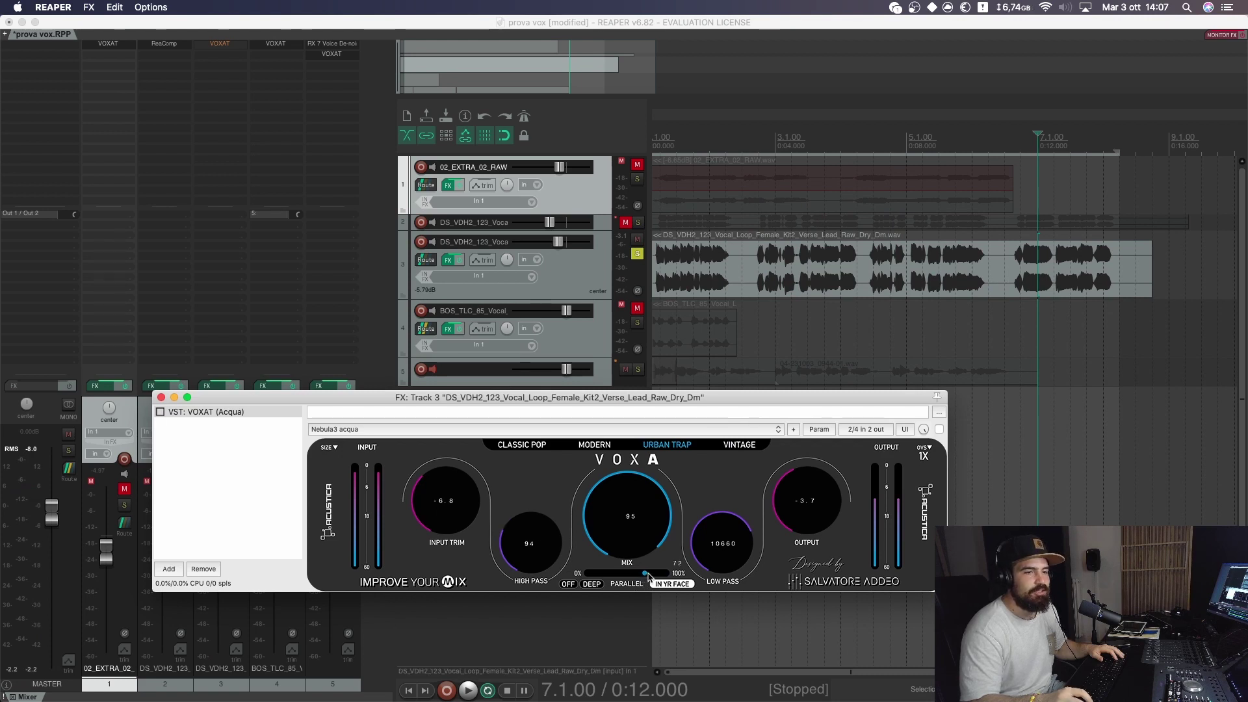
{"action": "left_click", "coordinate": [793, 142]}
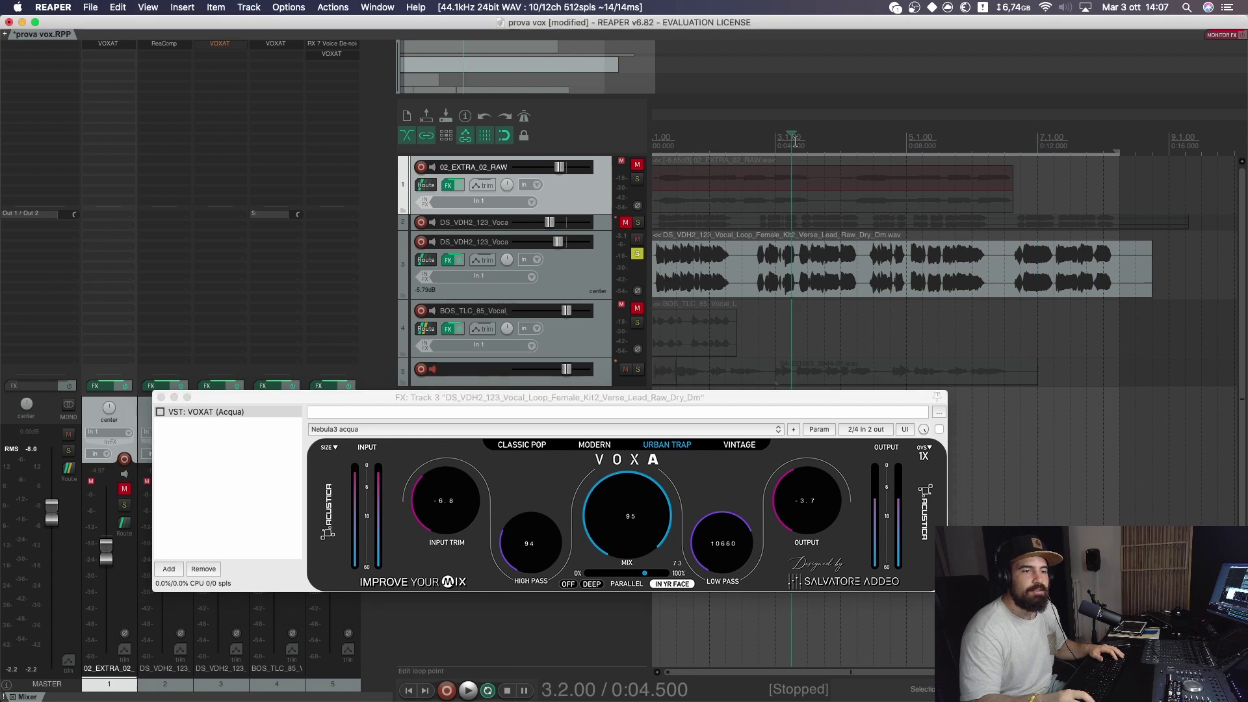
{"action": "key", "text": "space"}
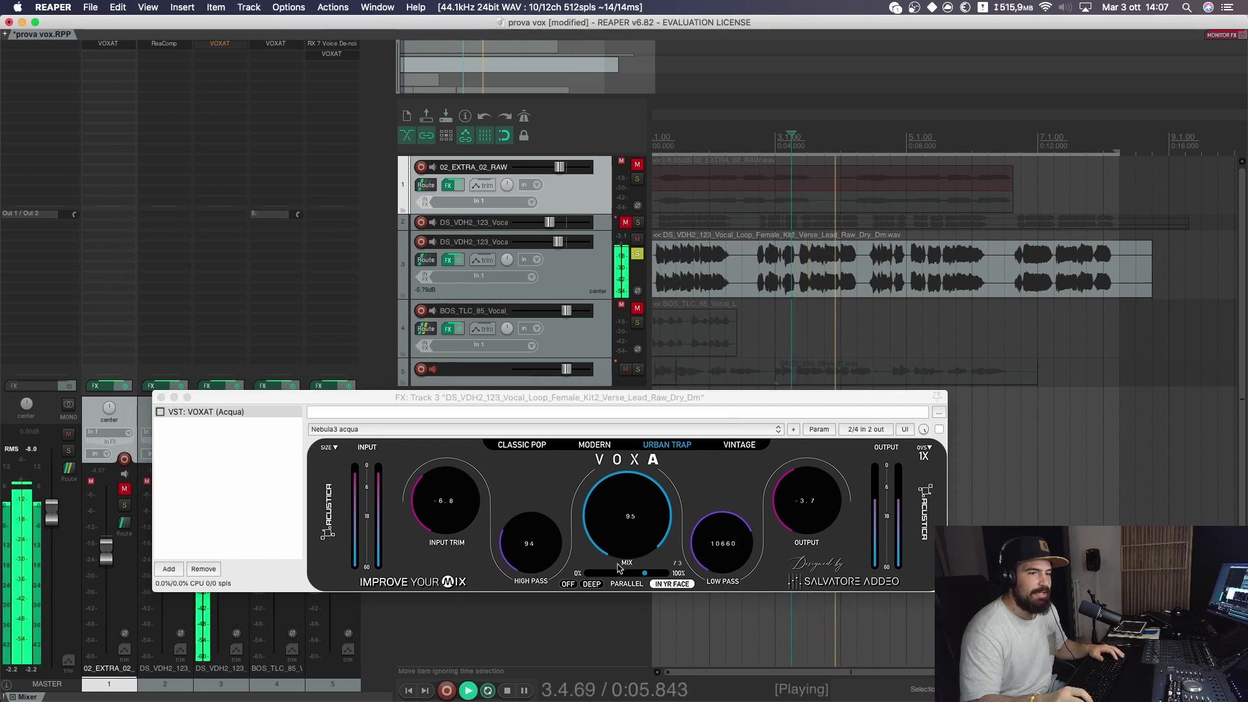
{"action": "left_click", "coordinate": [933, 449]}
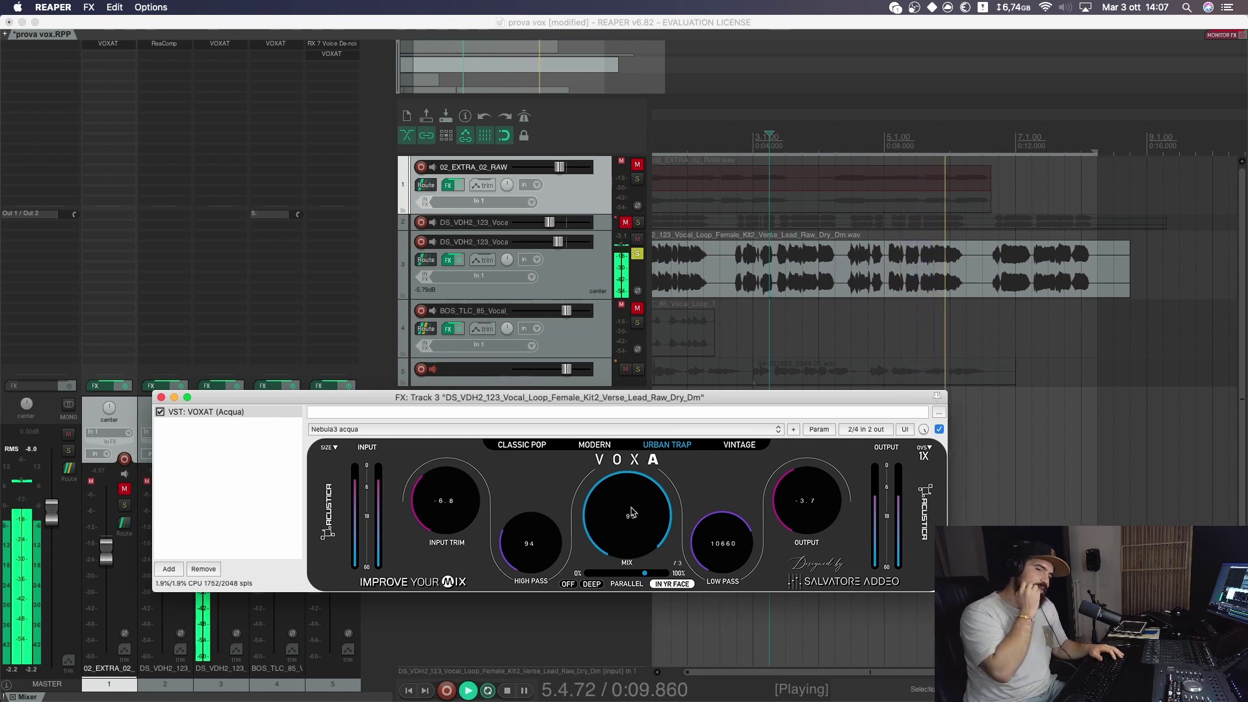
{"action": "key", "text": "space"}
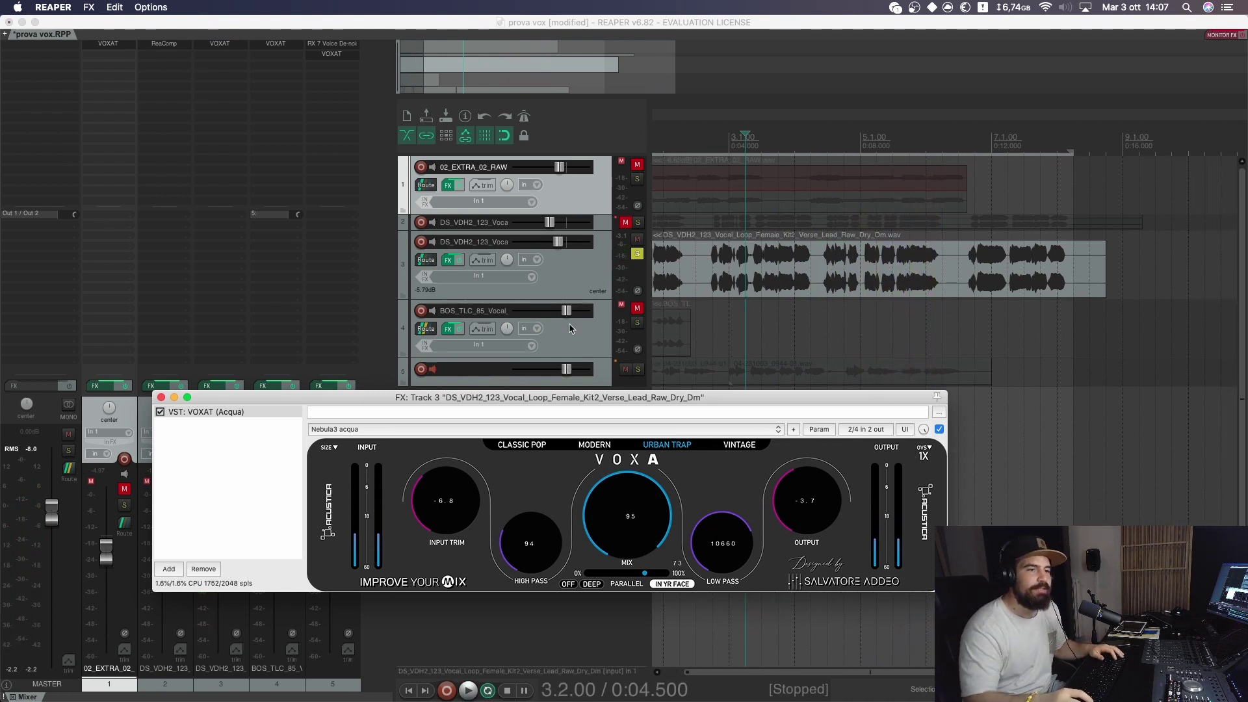
{"action": "key", "text": "space"}
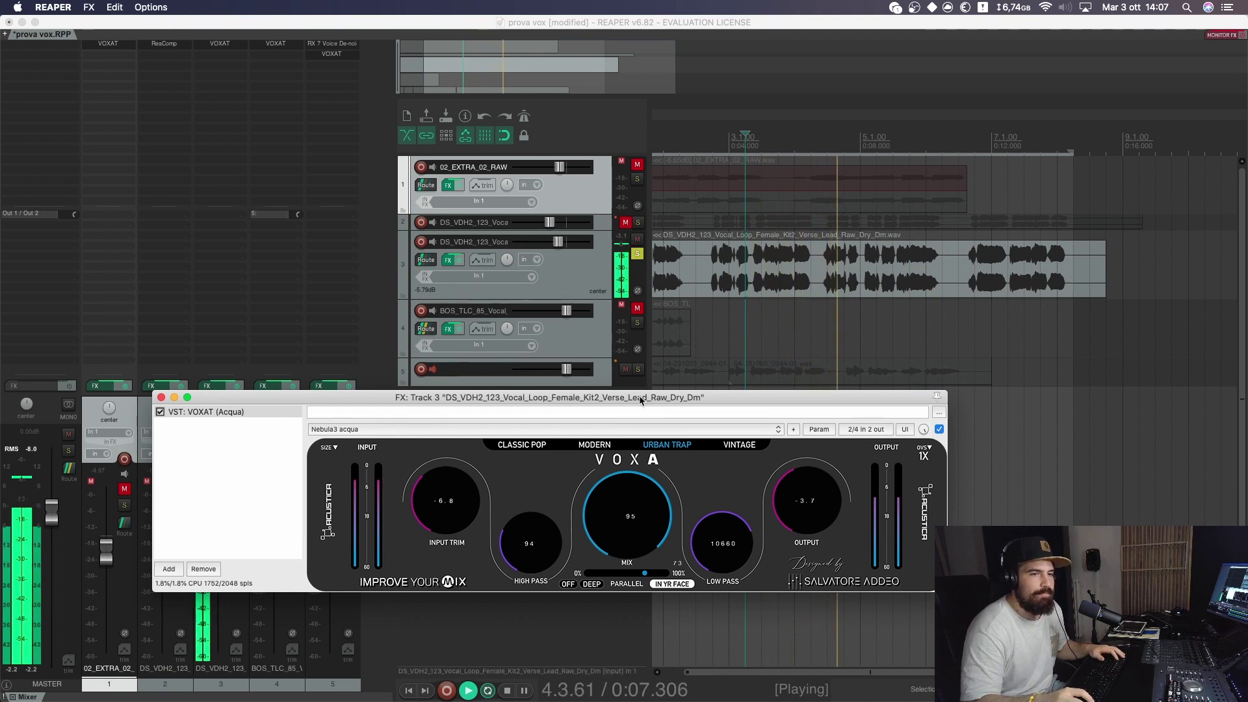
Step: Close track 3's effects window and delete tracks 3 and 4 from the project
{"action": "left_click_drag", "start_coordinate": [639, 399], "coordinate": [632, 467]}
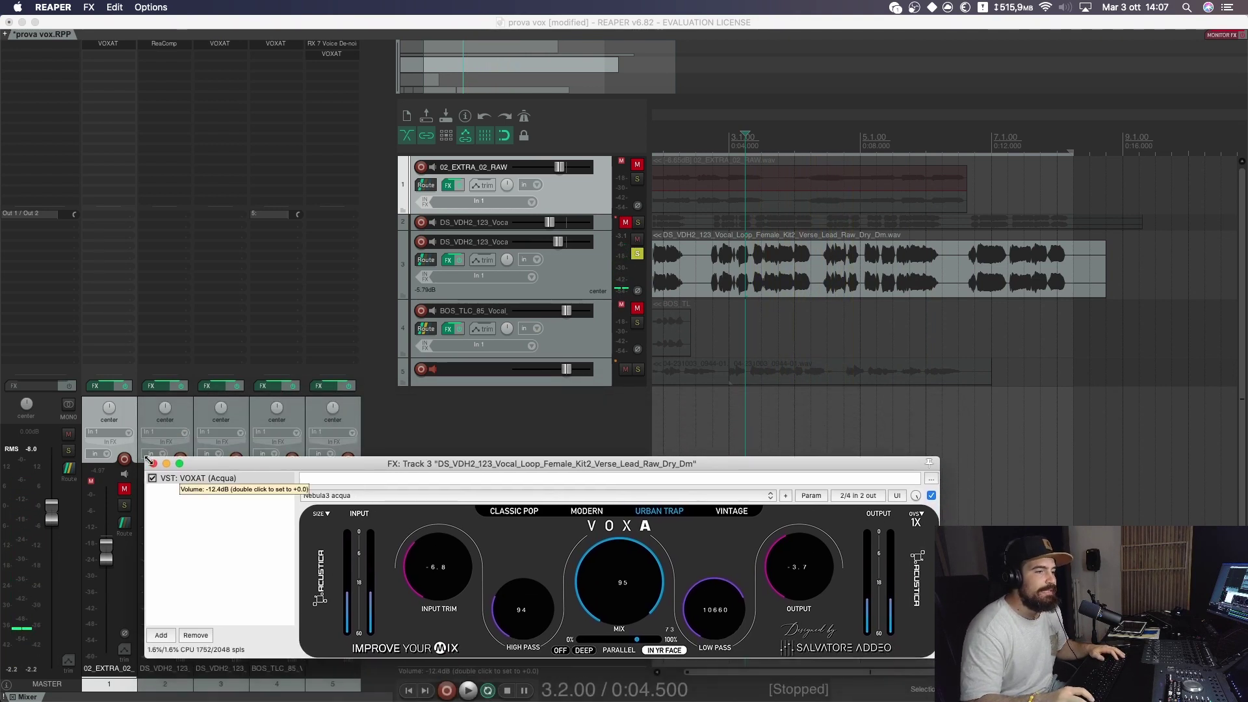
{"action": "left_click", "coordinate": [152, 463]}
{"action": "left_click", "coordinate": [598, 339], "text": "shift"}
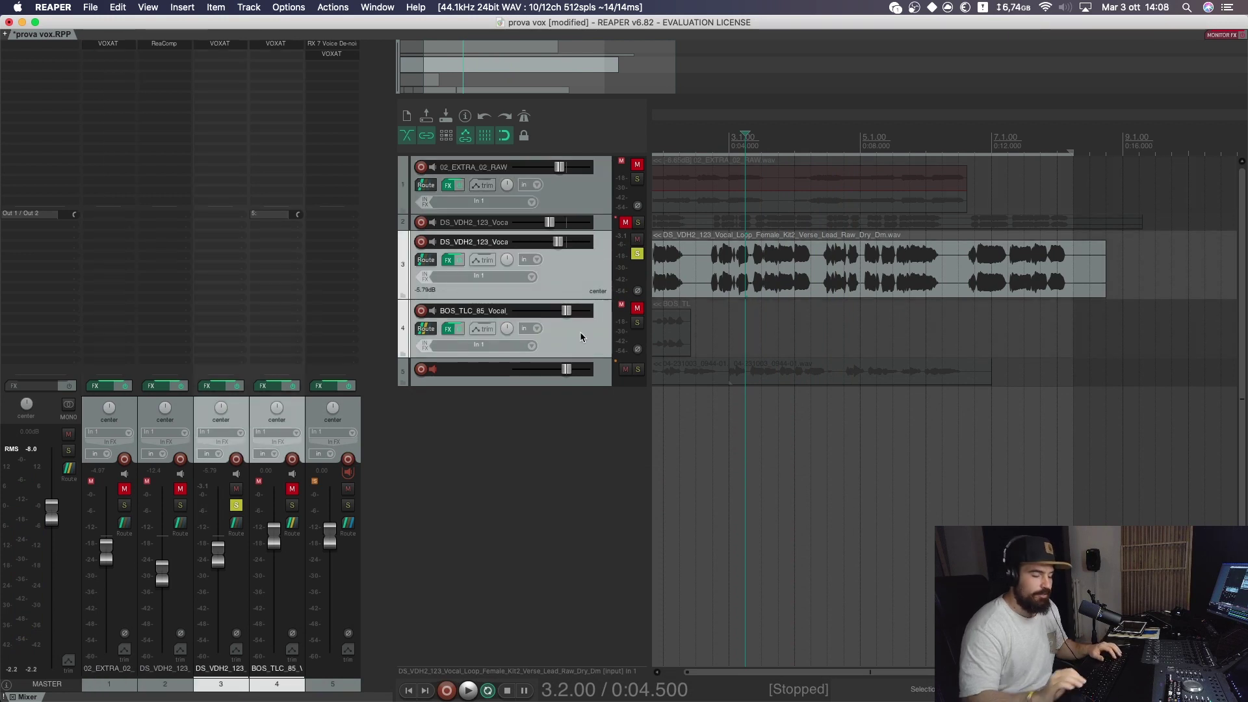
{"action": "key", "text": "Delete"}
{"action": "key", "text": "Return"}
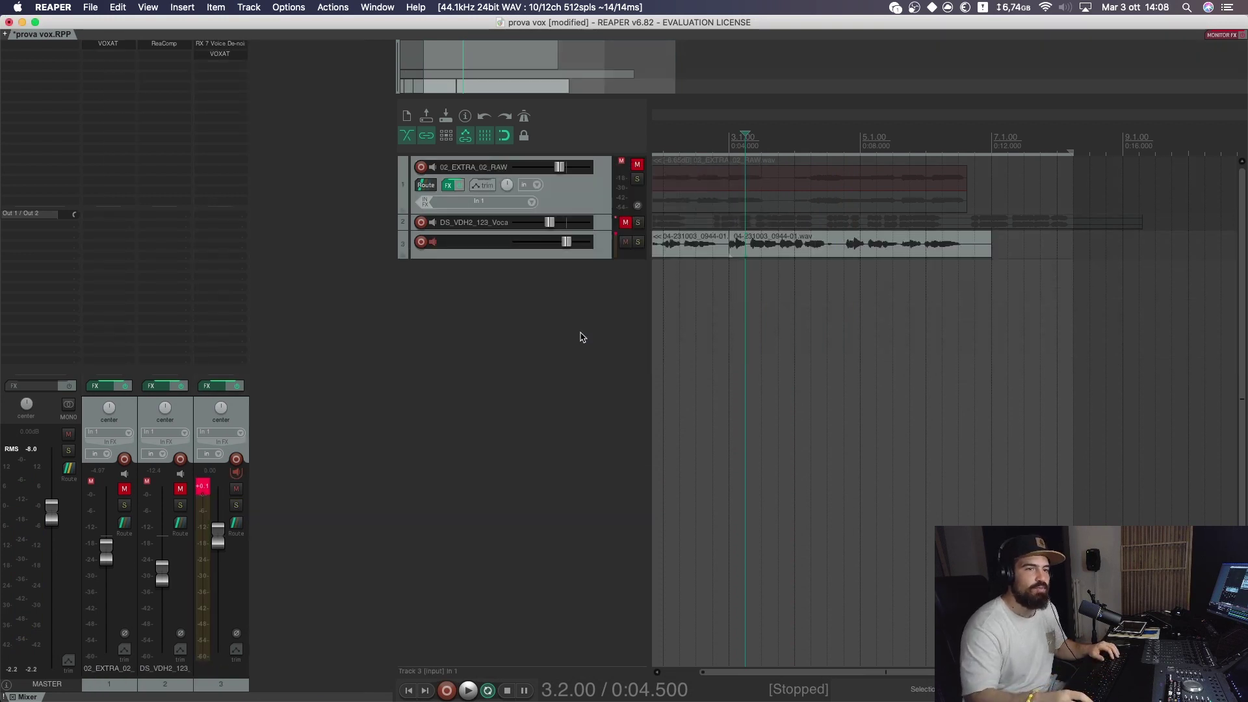
Step: Delete the 02_EXTRA_02_RAW track
{"action": "left_click", "coordinate": [582, 196]}
{"action": "key", "text": "Delete"}
{"action": "key", "text": "Return"}
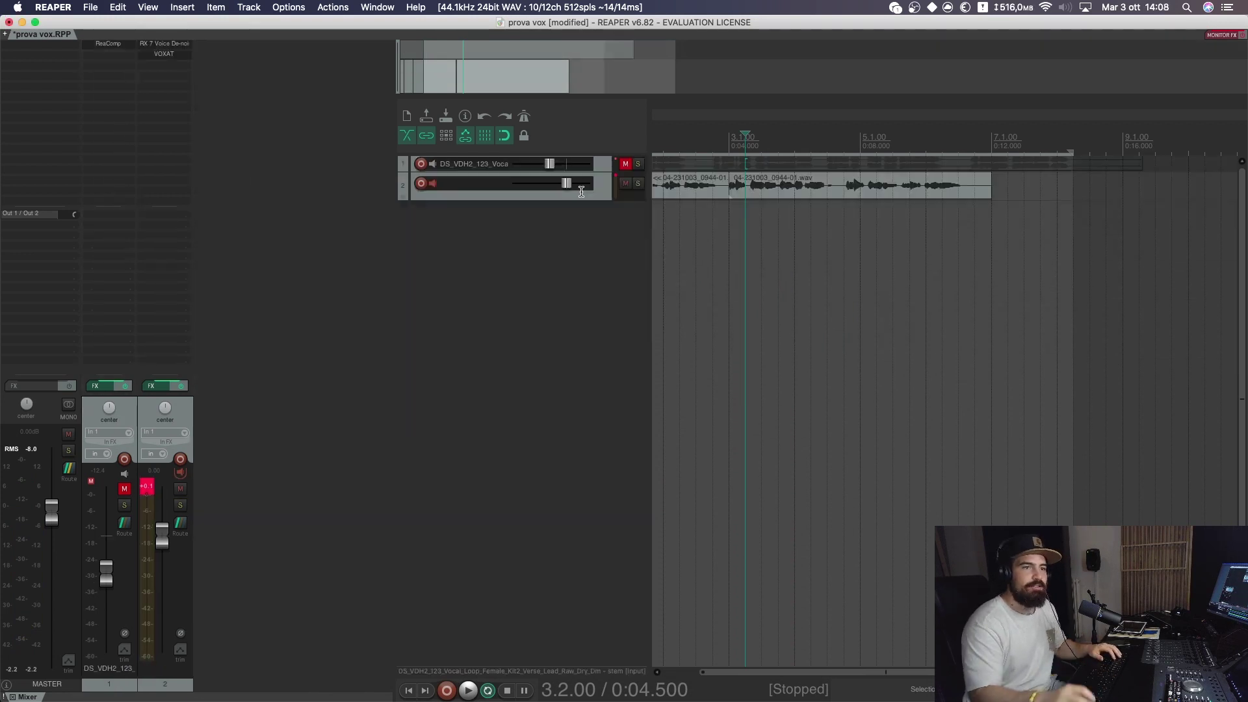
Step: Enlarge the unnamed recording track's height and delete the remaining DS_VDH2_123 vocal track
{"action": "left_click_drag", "start_coordinate": [581, 200], "coordinate": [585, 328]}
{"action": "left_click", "coordinate": [597, 169]}
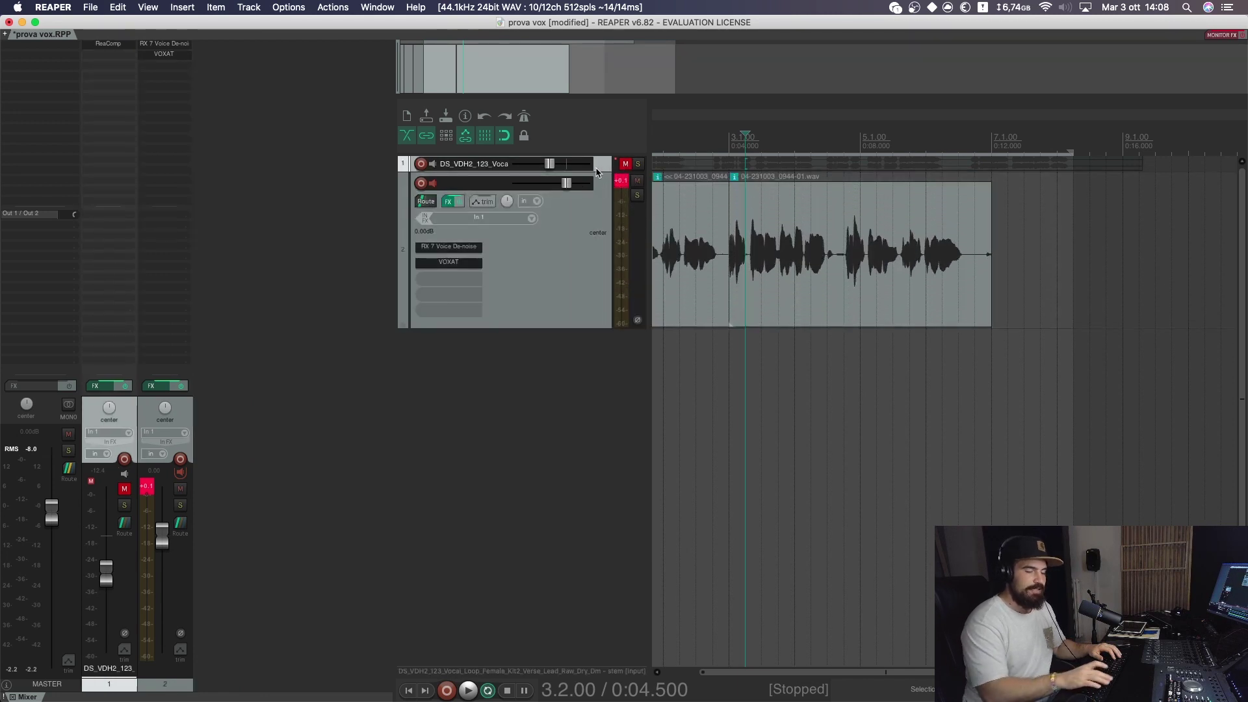
{"action": "key", "text": "Delete"}
{"action": "key", "text": "Return"}
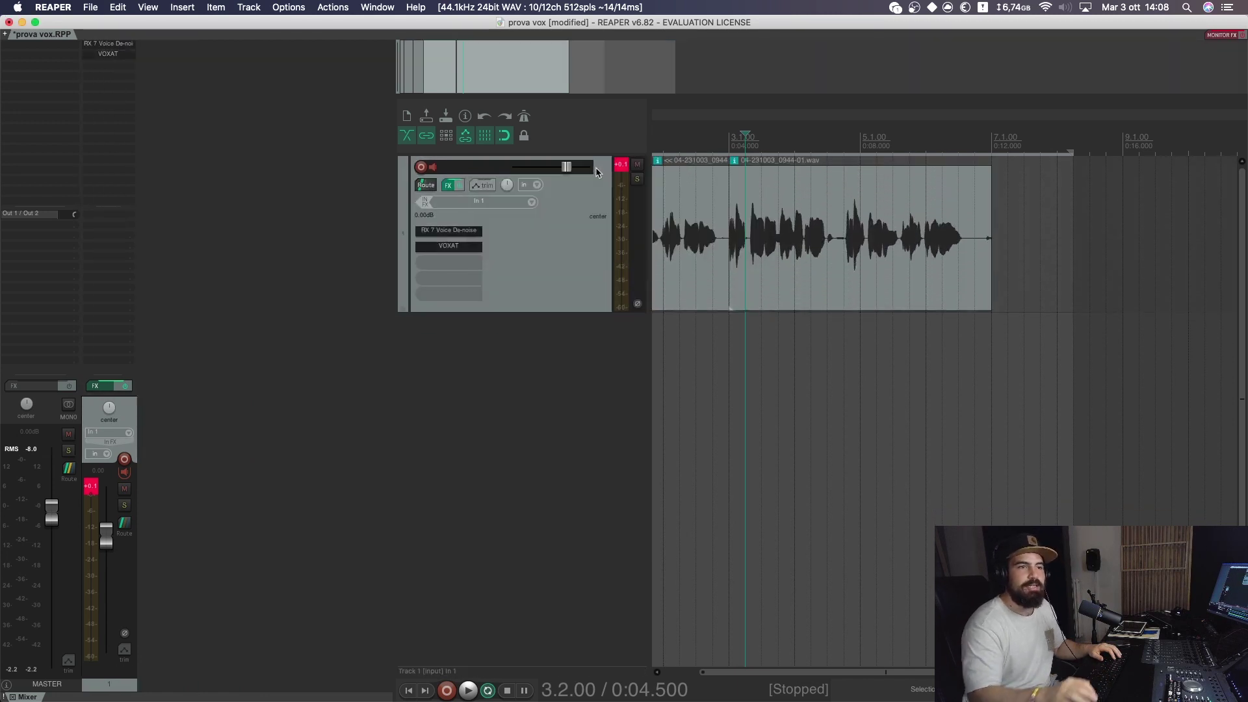
Step: Open VOXAT on the remaining recording track, bypass it and play the dry recording
{"action": "left_click", "coordinate": [440, 247]}
{"action": "left_click_drag", "start_coordinate": [536, 305], "coordinate": [547, 405]}
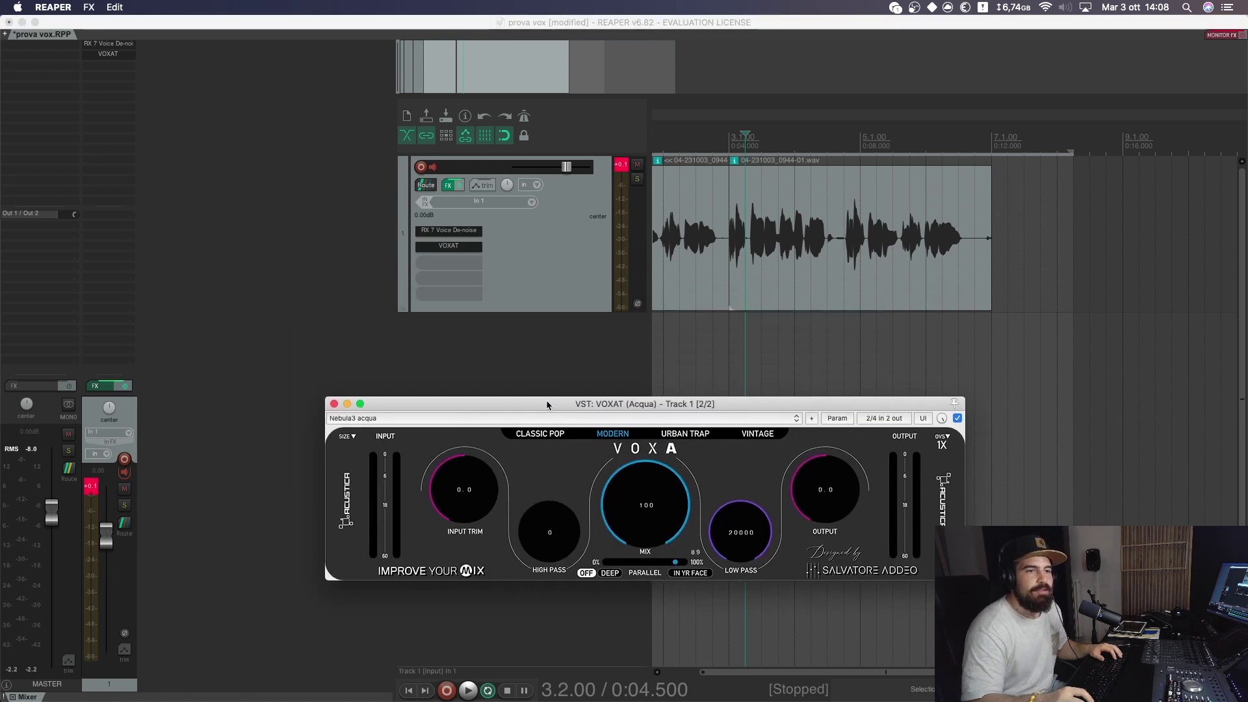
{"action": "left_click", "coordinate": [957, 418]}
{"action": "left_click", "coordinate": [661, 138]}
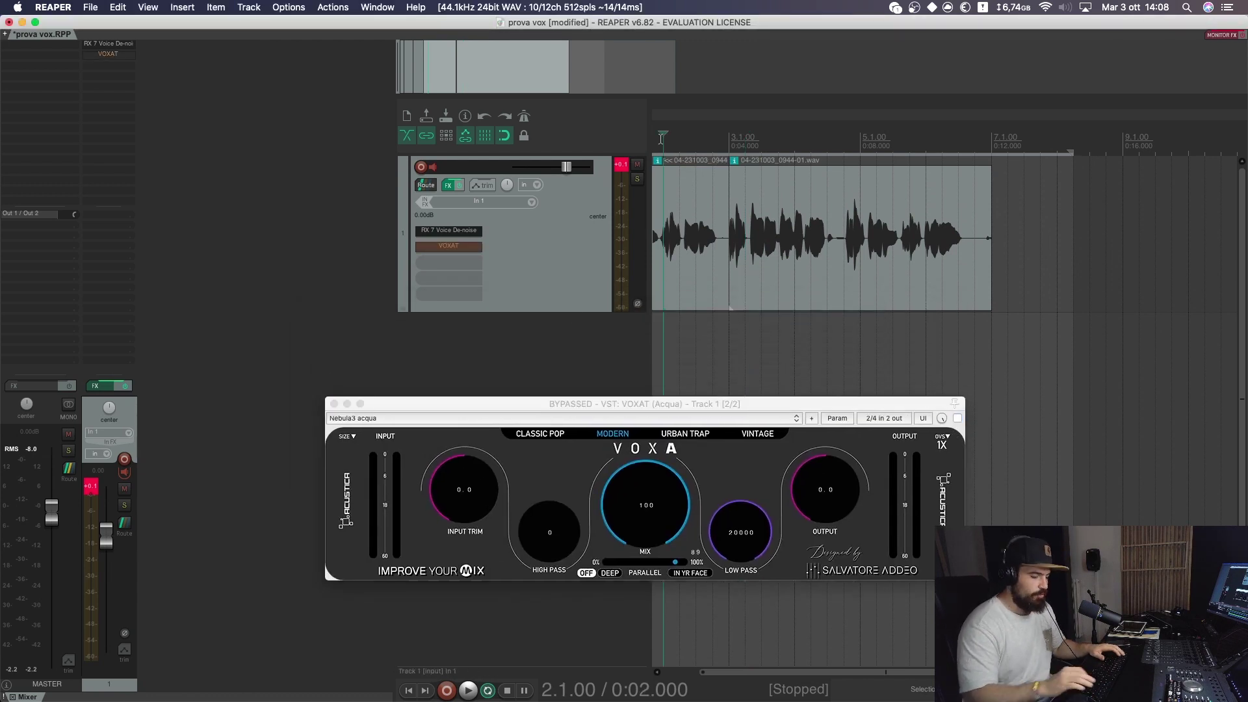
{"action": "key", "text": "space"}
{"action": "key", "text": "space"}
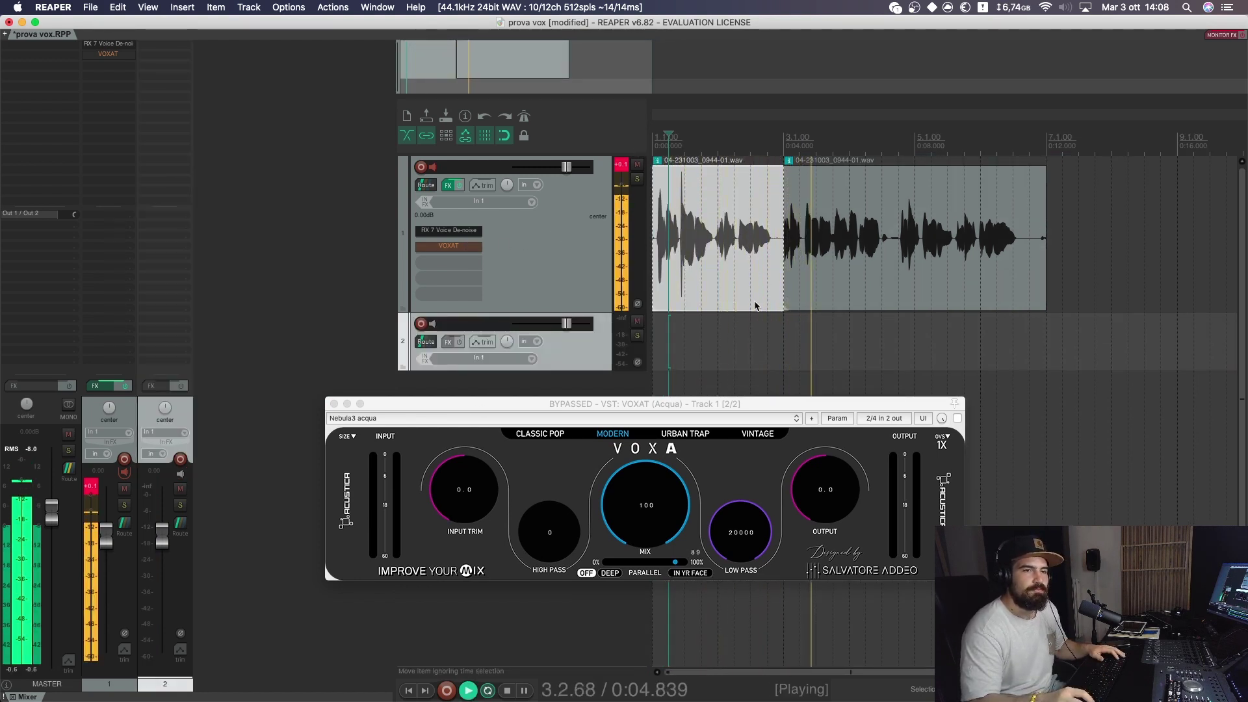
Step: Enable VOXAT on the recording during playback and set it to URBAN TRAP with the IN YR FACE mode
{"action": "left_click", "coordinate": [450, 247], "text": "super"}
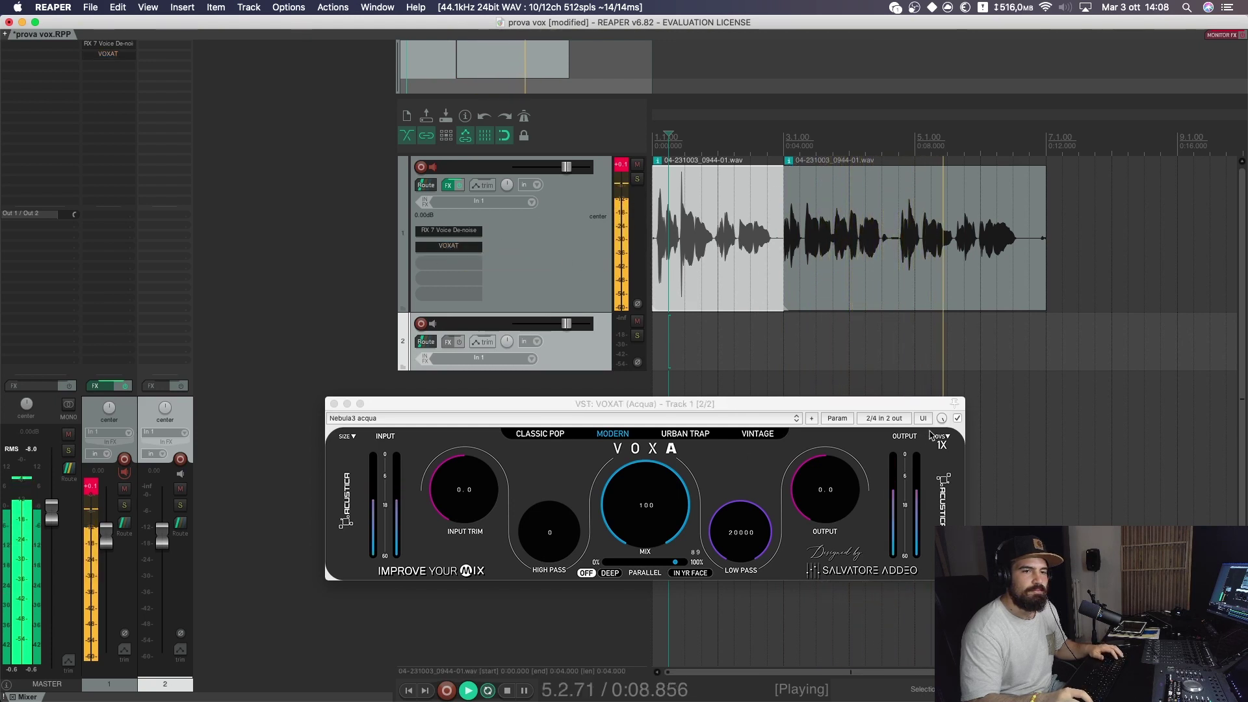
{"action": "left_click", "coordinate": [685, 433]}
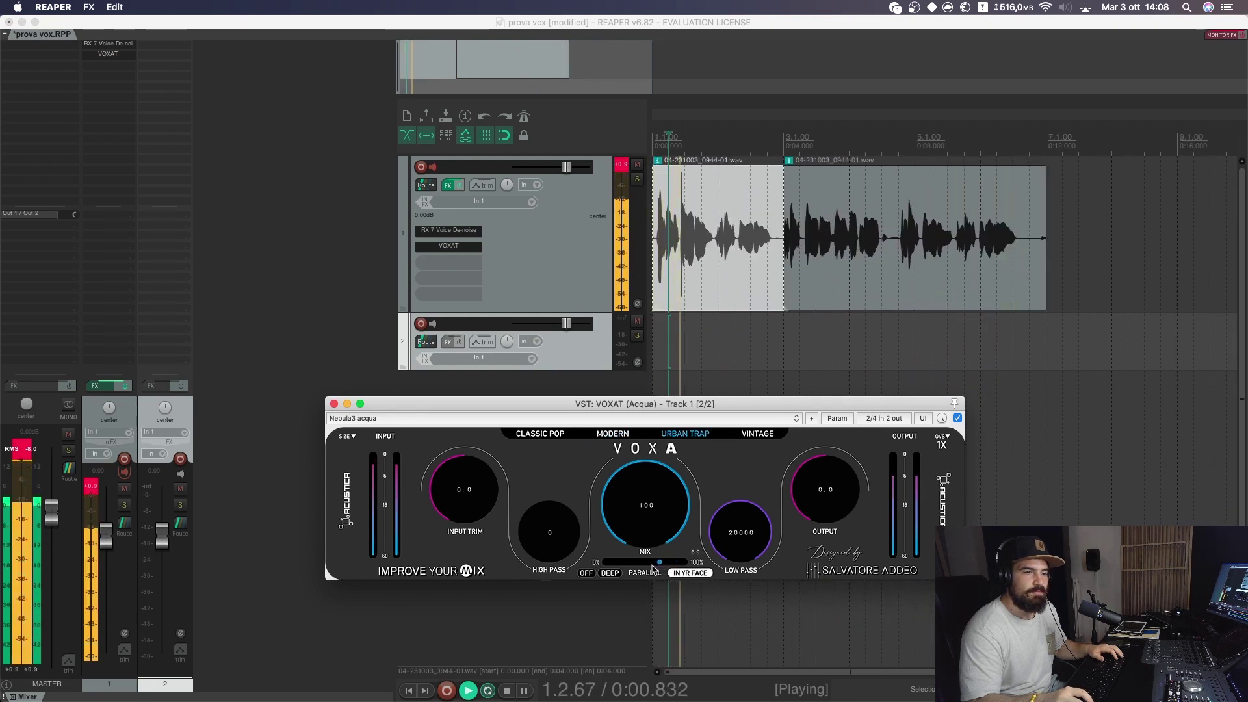
Step: Set VOXAT's IN YR FACE amount to 64, input trim to -7.3 and high pass to 79, and reset the clipped track meter
{"action": "left_click_drag", "start_coordinate": [675, 561], "coordinate": [648, 565]}
{"action": "left_click_drag", "start_coordinate": [472, 498], "coordinate": [556, 510]}
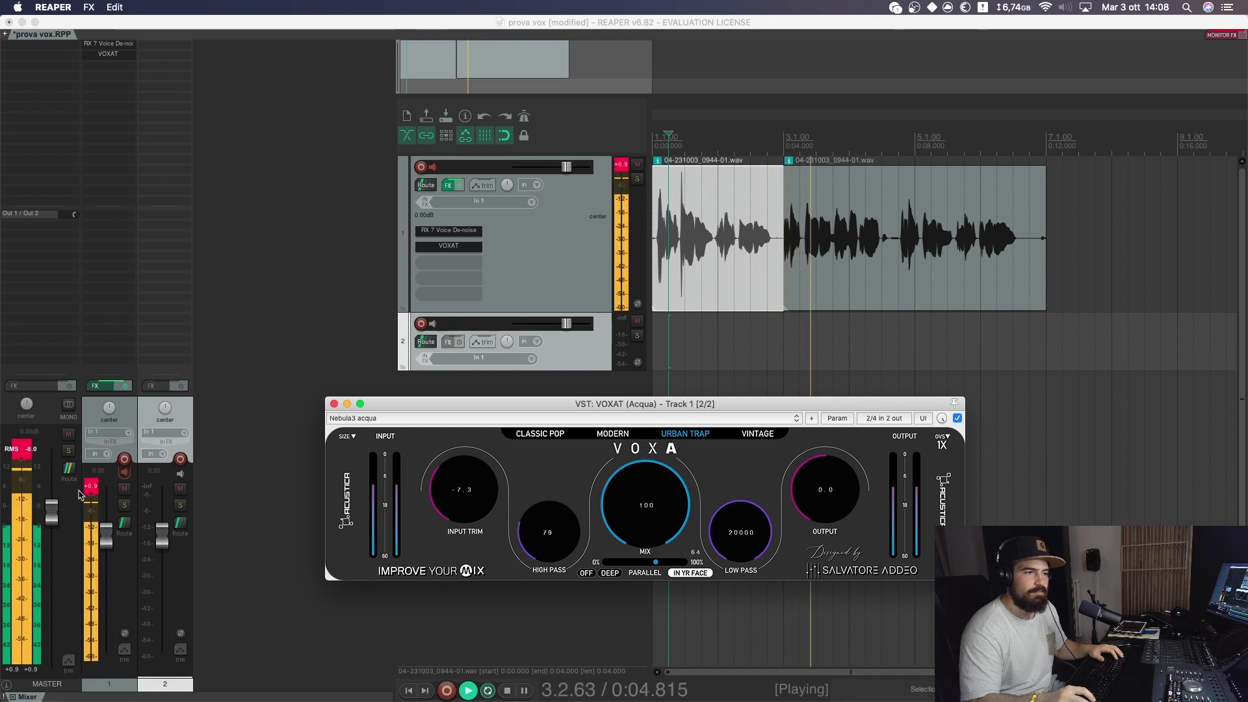
{"action": "left_click", "coordinate": [87, 496]}
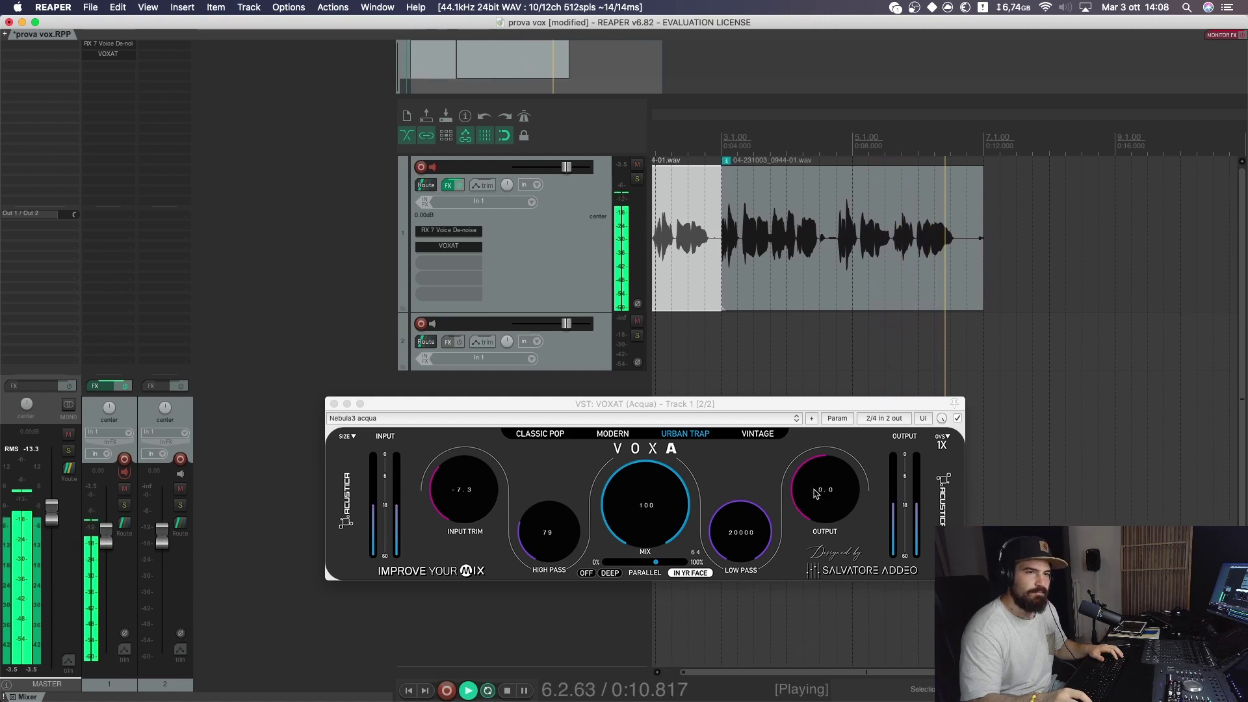
Step: Audition the CLASSIC POP and VINTAGE styles with the mix at 68, lower the low pass to 11386 and stop playback
{"action": "left_click", "coordinate": [539, 434]}
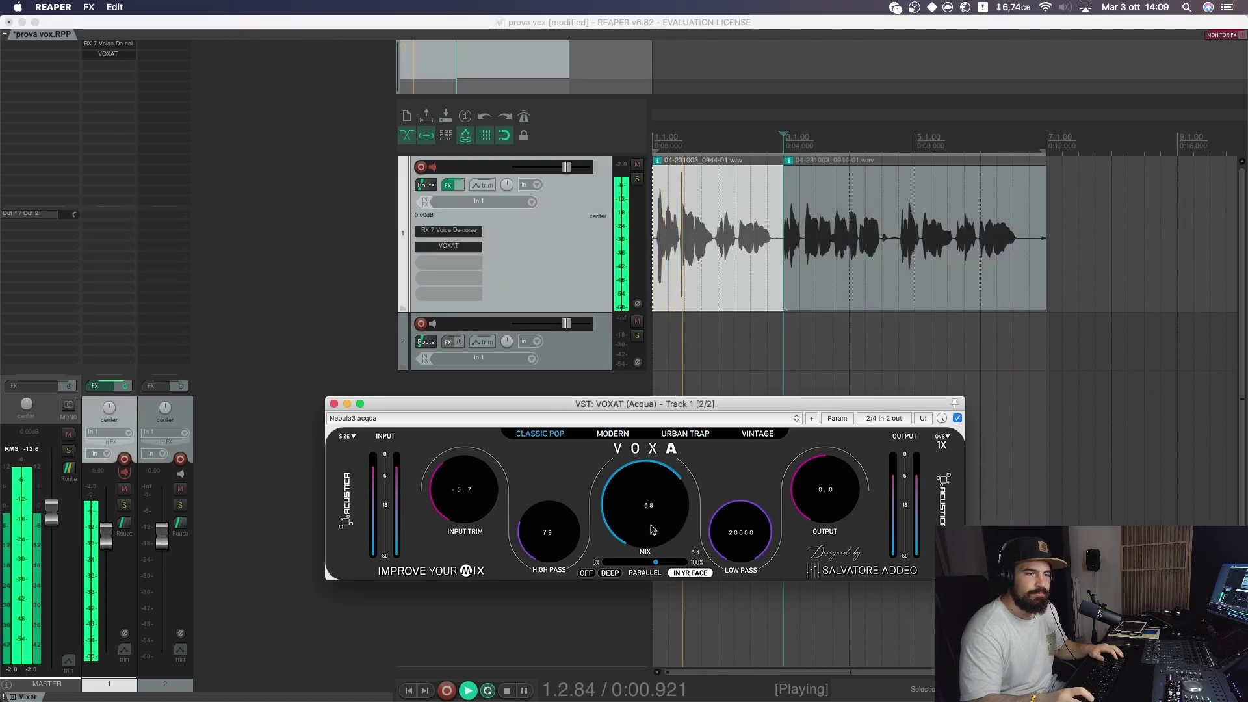
{"action": "left_click", "coordinate": [758, 434]}
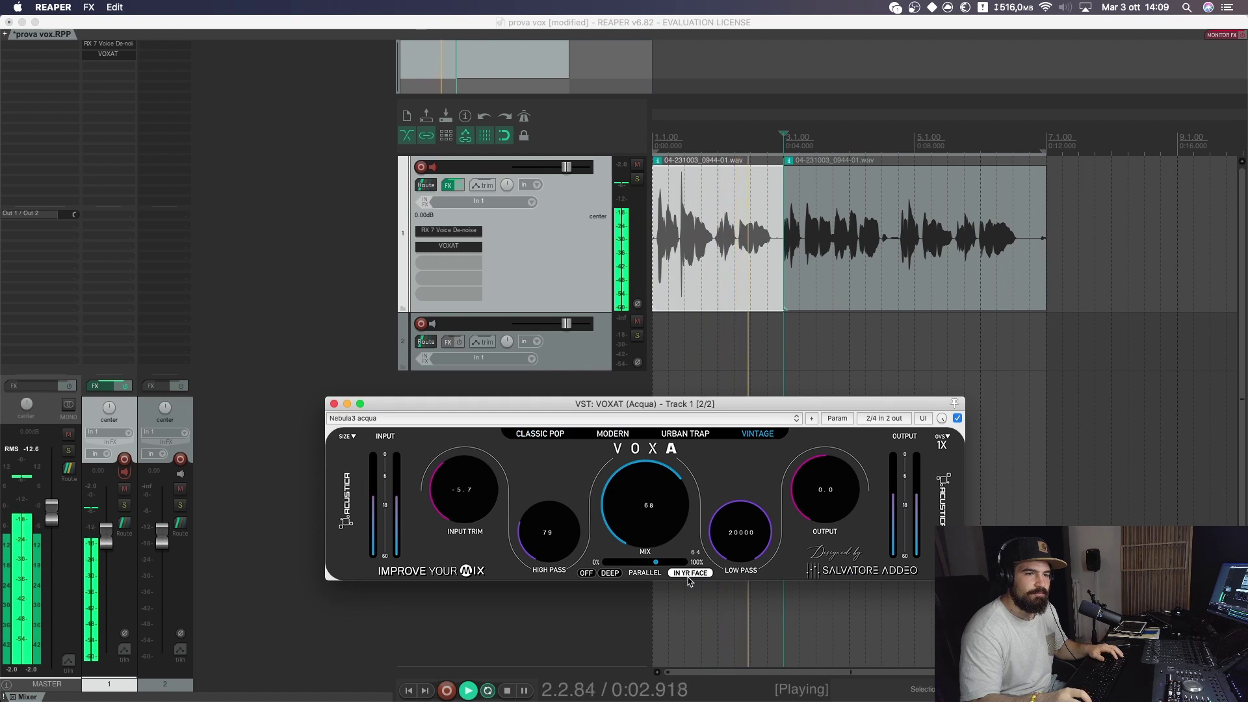
{"action": "left_click_drag", "start_coordinate": [740, 530], "coordinate": [726, 540]}
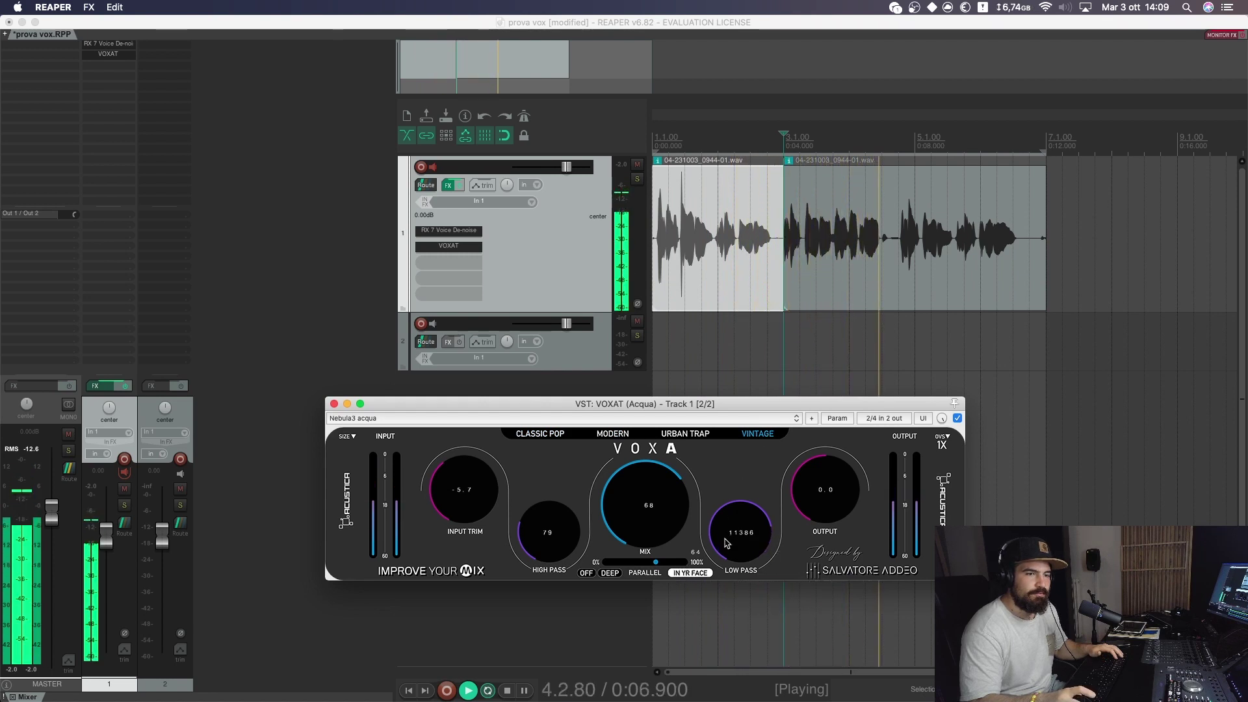
{"action": "key", "text": "space"}
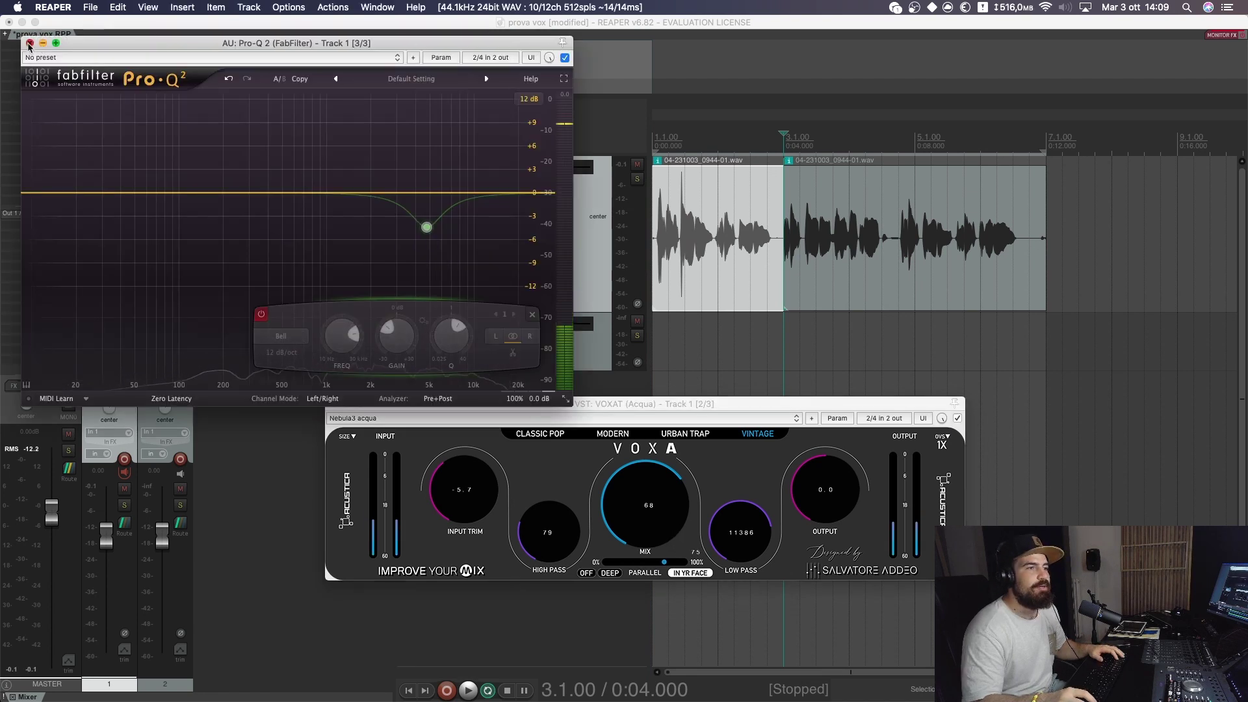
Step: Close the Pro-Q 2 window, delete both tracks and insert a new empty track
{"action": "left_click", "coordinate": [28, 44]}
{"action": "left_click_drag", "start_coordinate": [546, 409], "coordinate": [563, 448]}
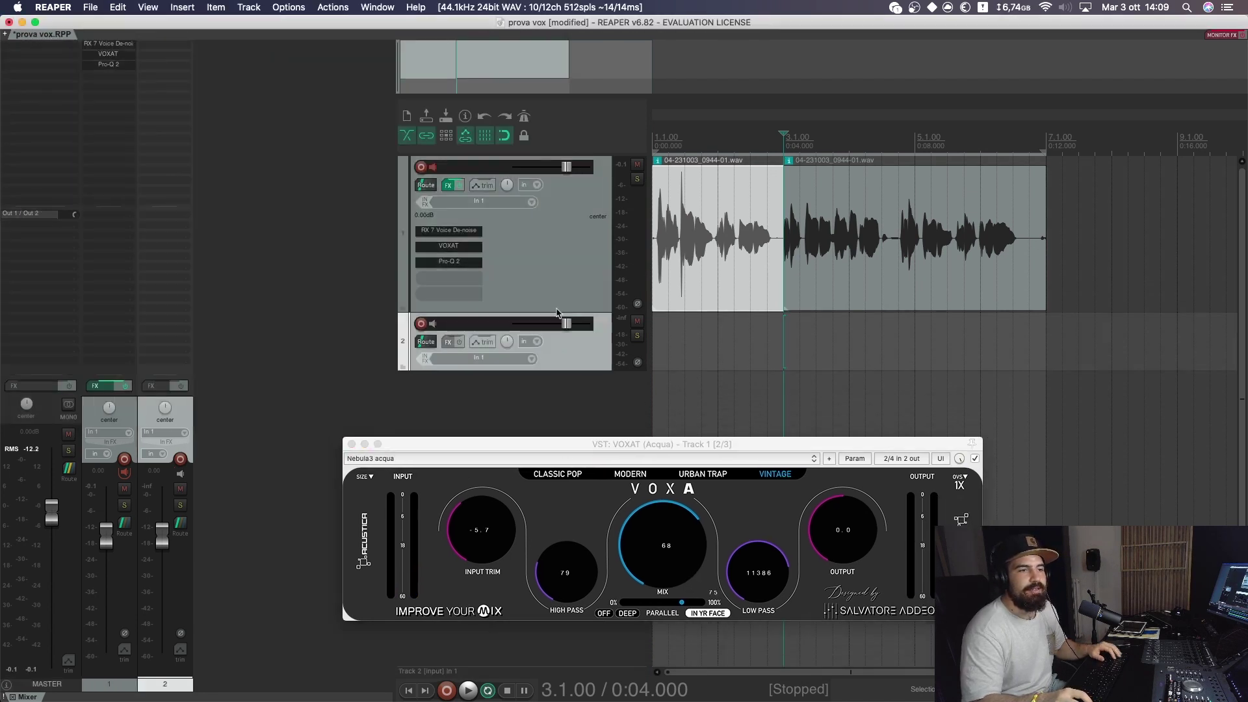
{"action": "key", "text": "Delete"}
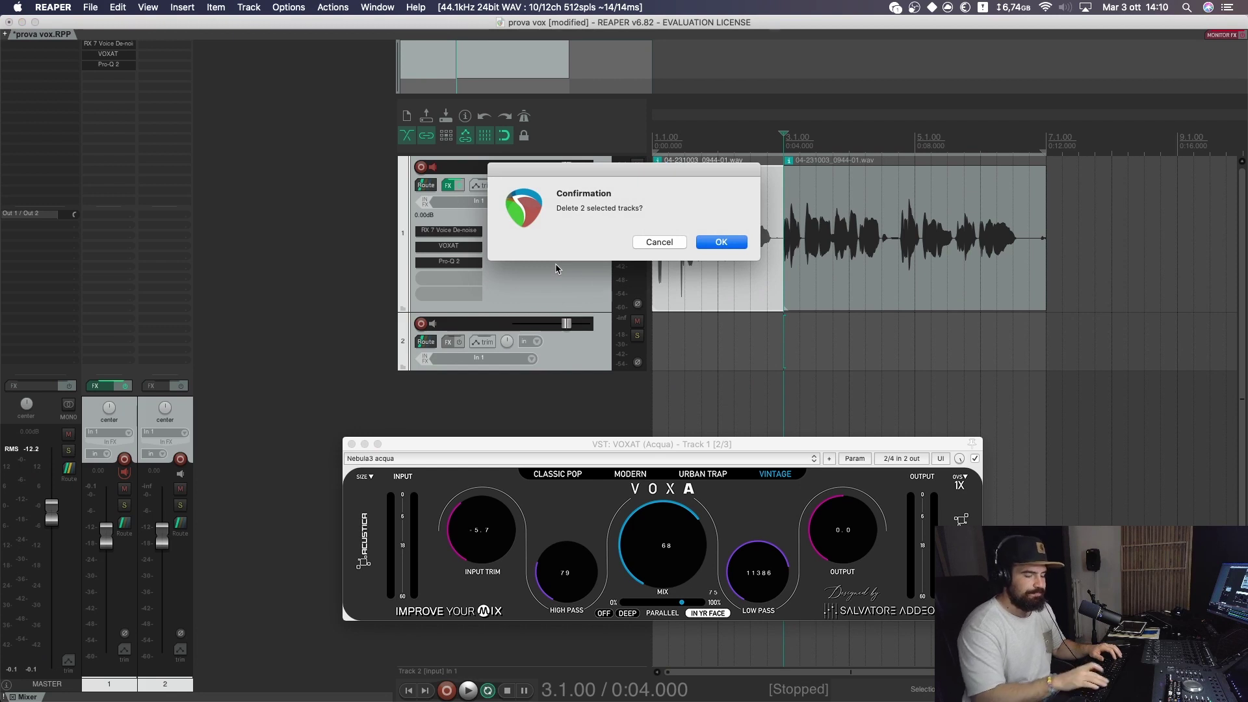
{"action": "key", "text": "Return"}
{"action": "key", "text": "ctrl+t"}
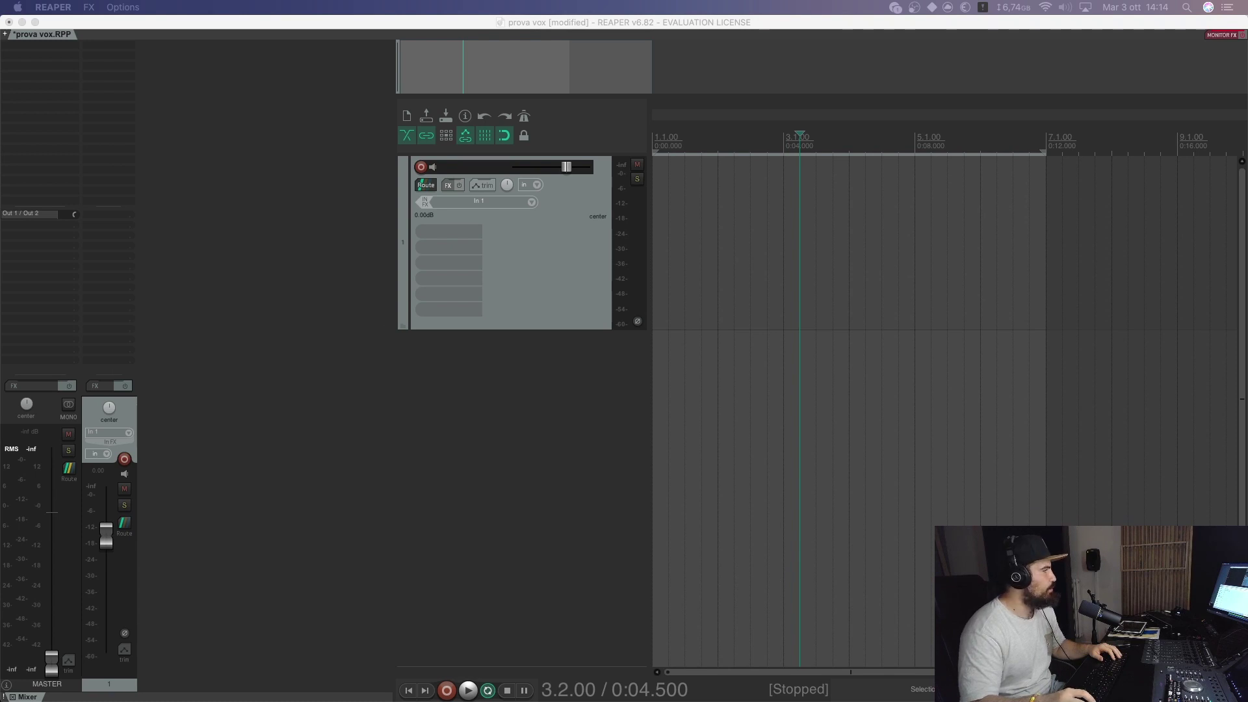
Step: Add the JS Pink Noise Generator, VOXAT and Pro-Q 2 to the new track's effects chain
{"action": "left_click_drag", "start_coordinate": [758, 278], "coordinate": [770, 243]}
{"action": "type", "text": "pink noise"}
{"action": "key", "text": "Return"}
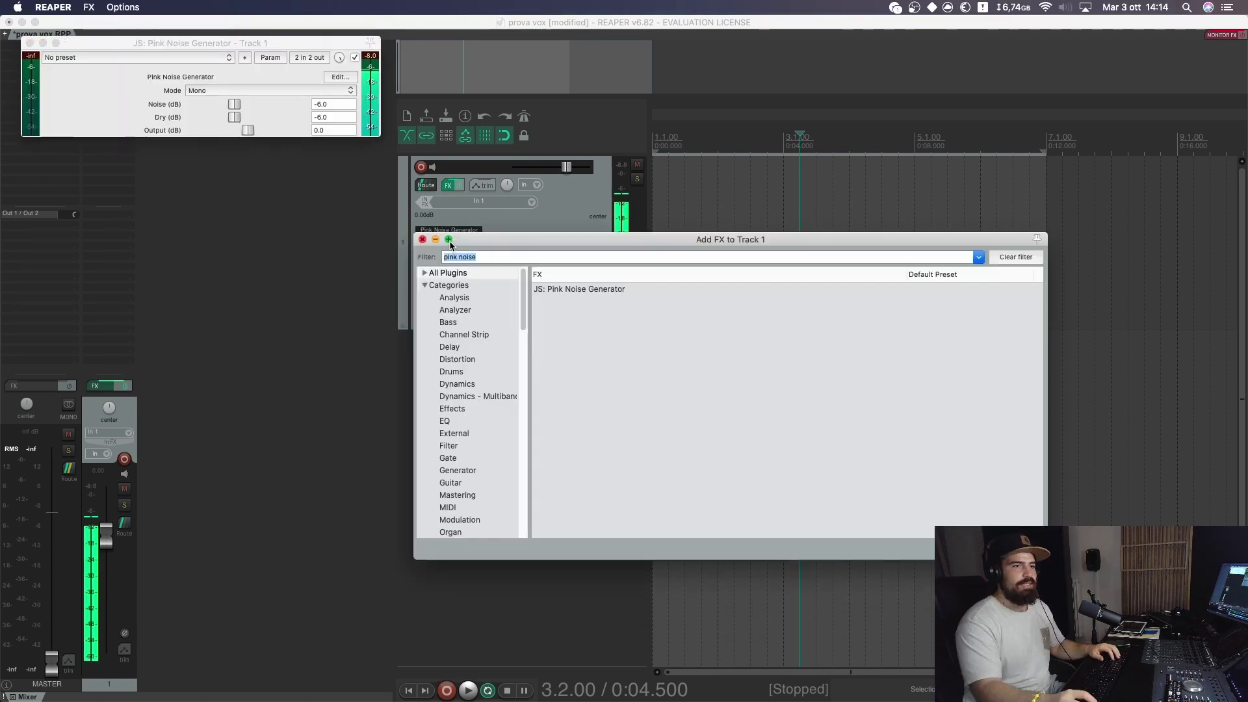
{"action": "mouse_move", "coordinate": [449, 241]}
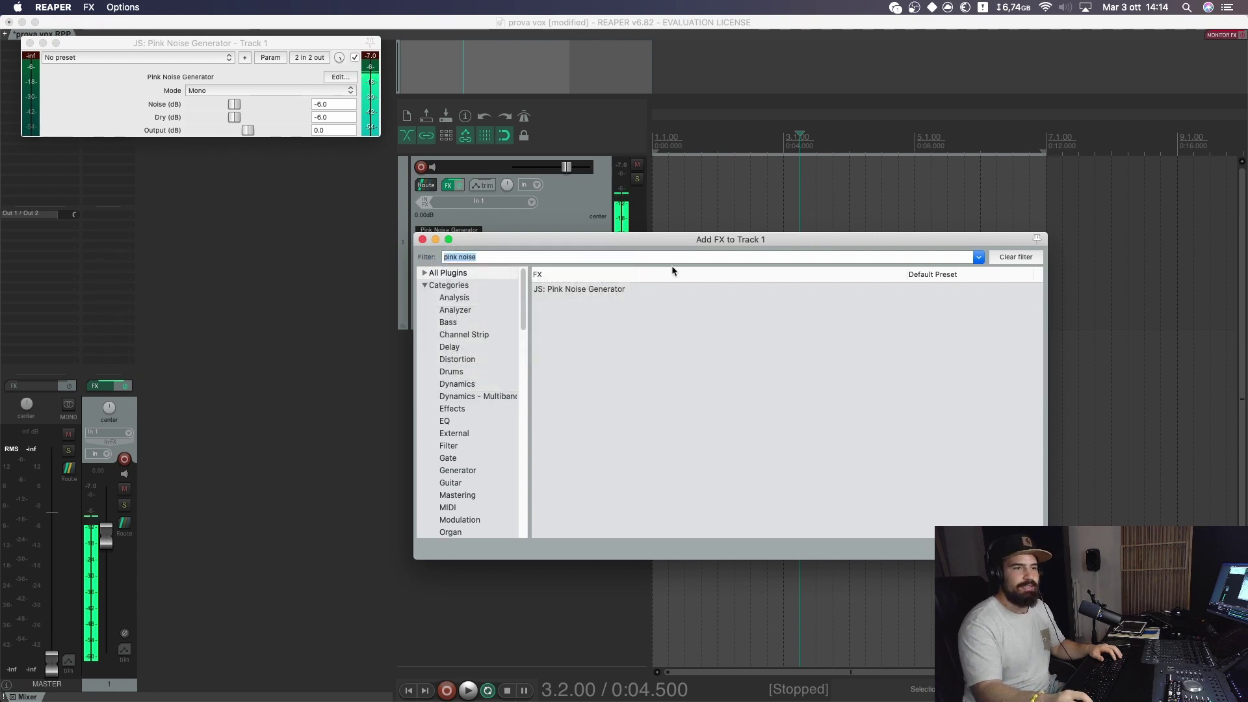
{"action": "type", "text": "voxat"}
{"action": "key", "text": "Return"}
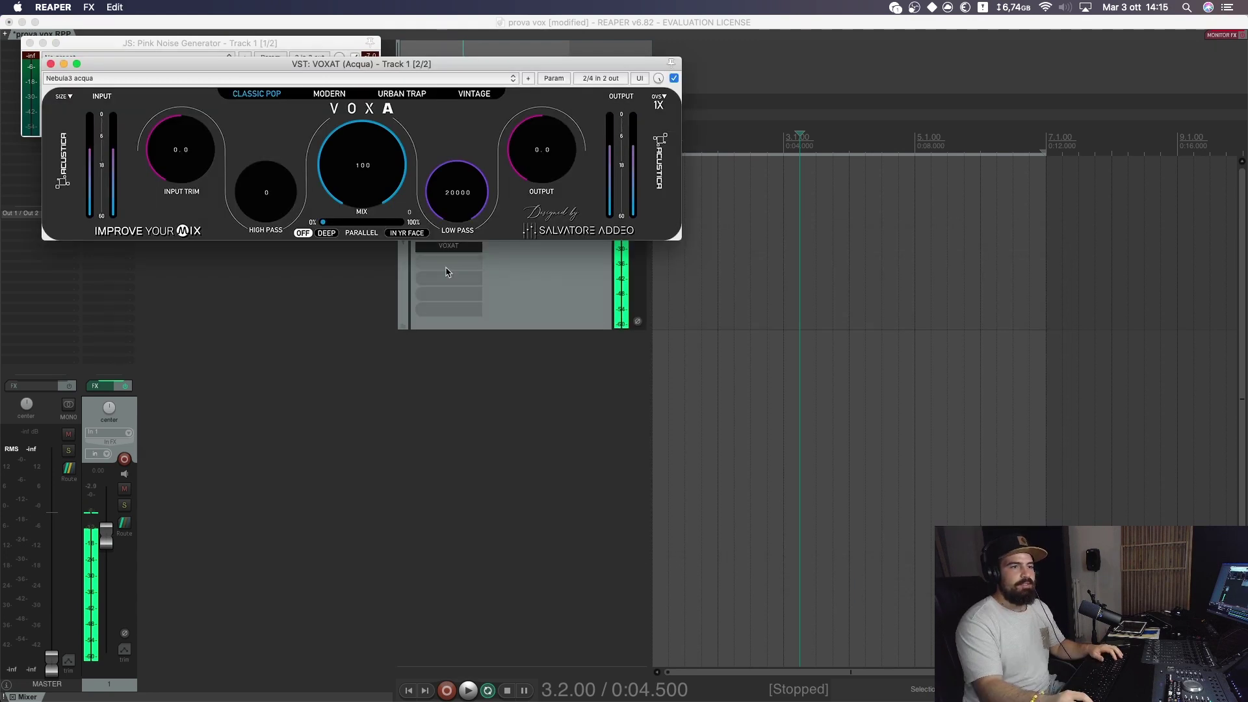
{"action": "type", "text": "pro"}
{"action": "key", "text": "Return"}
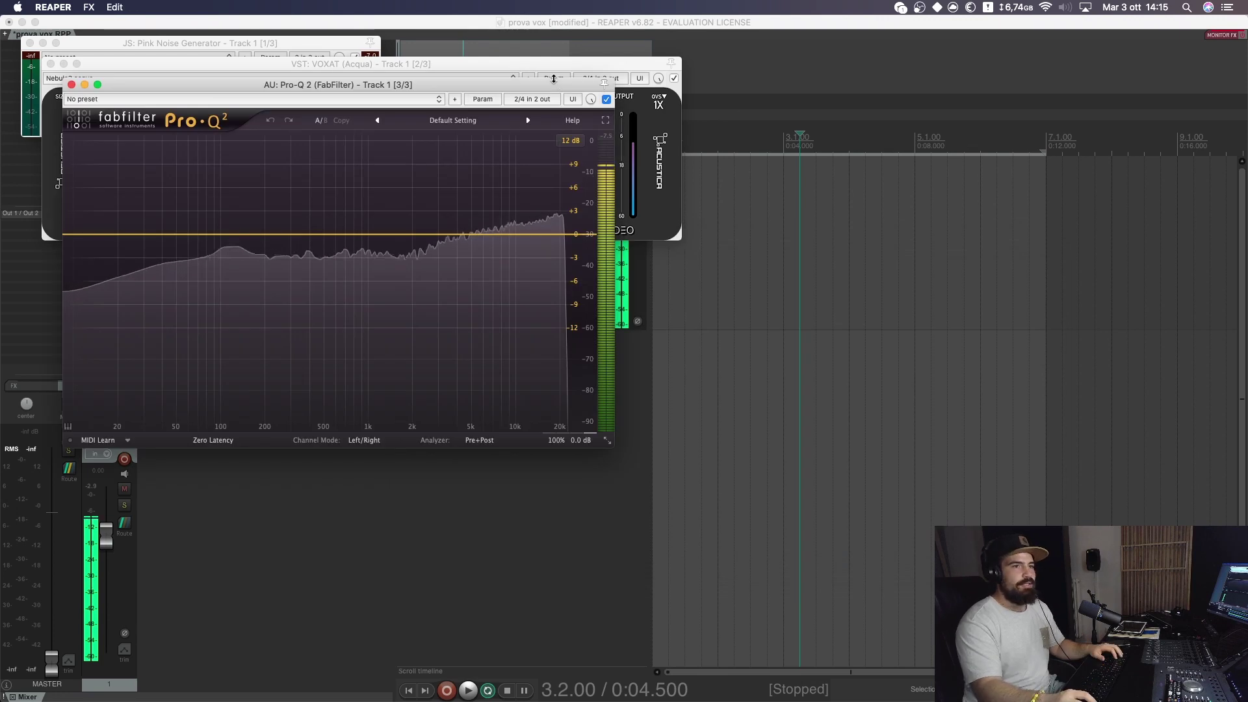
Step: Arrange the VOXAT window above the Pro-Q 2 analyzer and select VOXAT's URBAN TRAP style
{"action": "left_click_drag", "start_coordinate": [549, 80], "coordinate": [1009, 331]}
{"action": "left_click_drag", "start_coordinate": [473, 63], "coordinate": [901, 138]}
{"action": "left_click", "coordinate": [830, 168]}
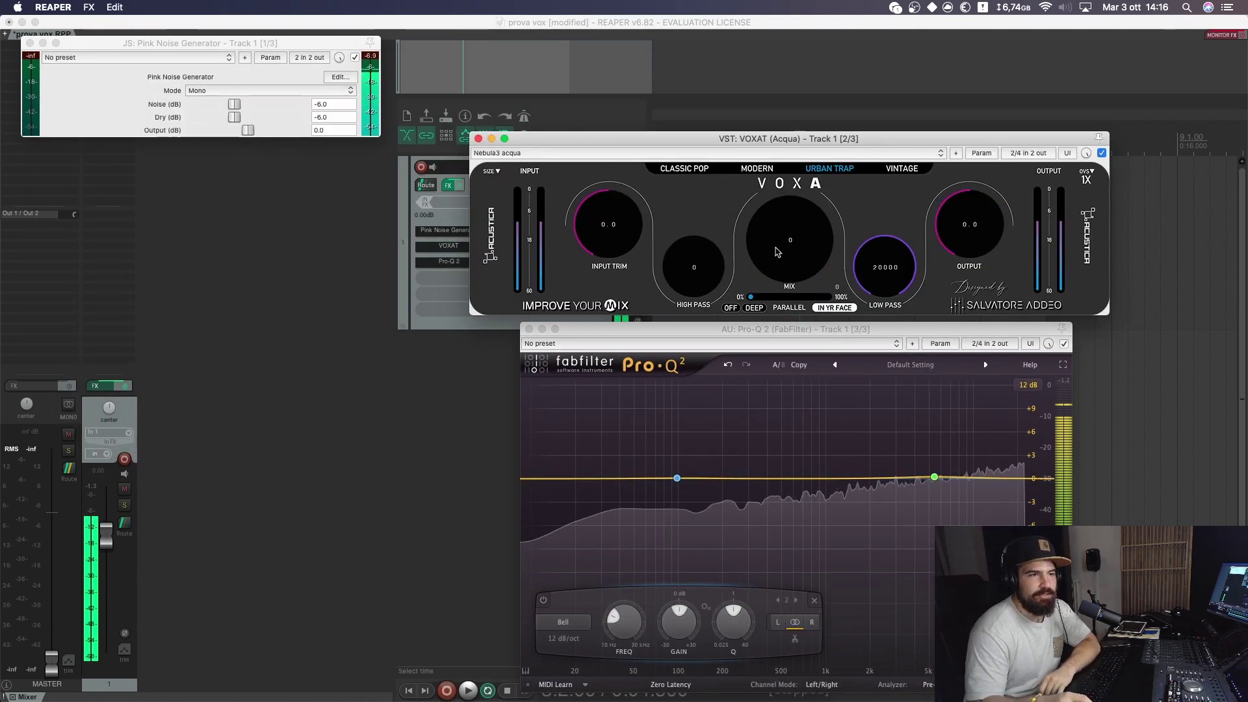
Step: Set VOXAT's input trim to 24.0 and raise the mix to 94 with the IN YR FACE mode
{"action": "left_click_drag", "start_coordinate": [610, 219], "coordinate": [684, 149]}
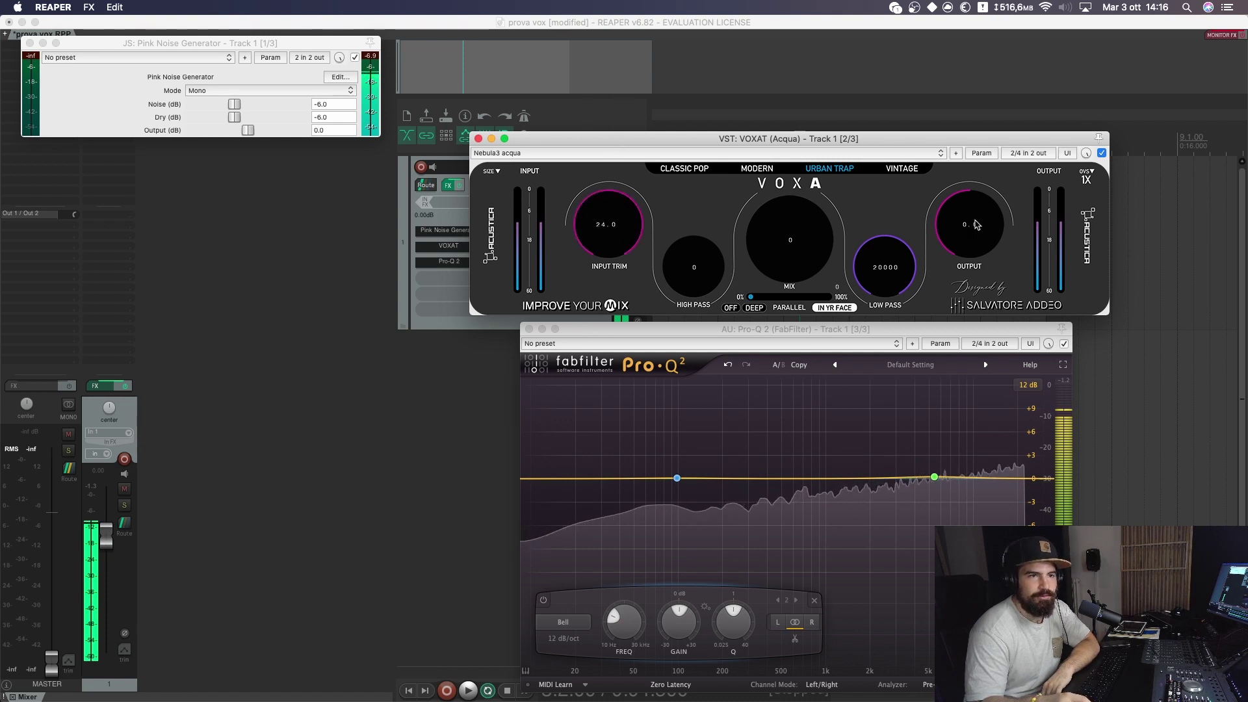
{"action": "left_click_drag", "start_coordinate": [798, 258], "coordinate": [794, 150]}
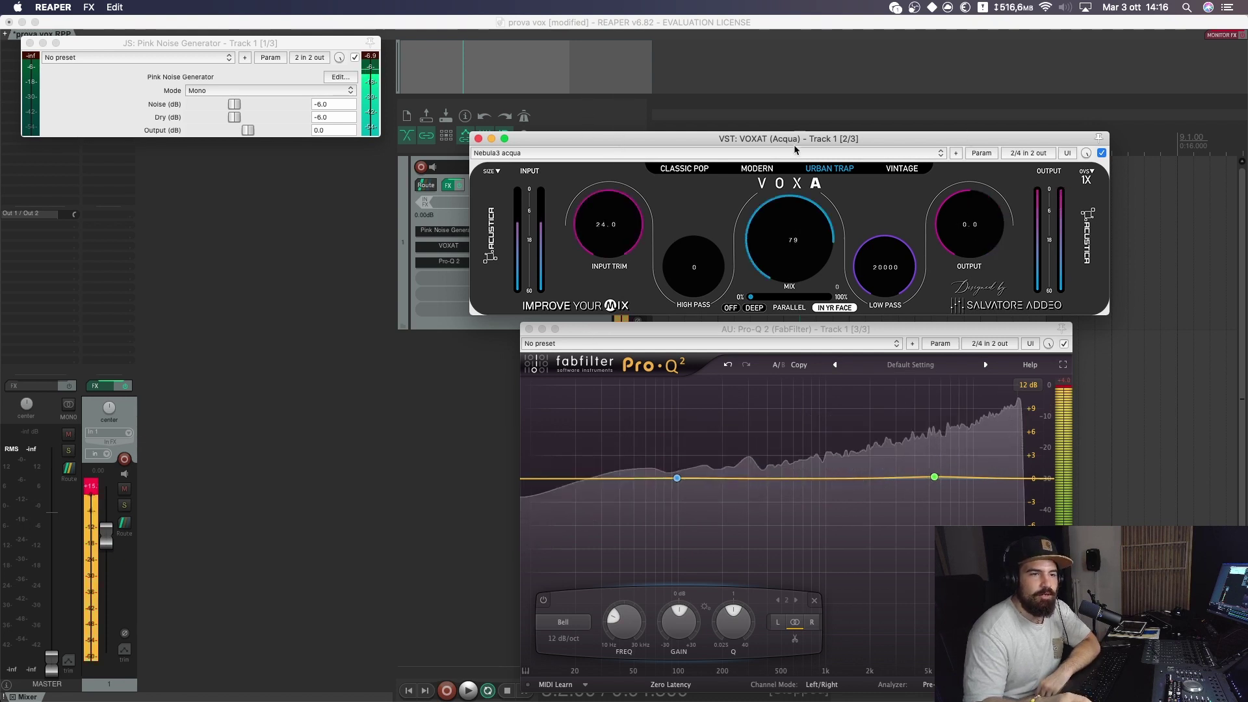
{"action": "left_click_drag", "start_coordinate": [799, 237], "coordinate": [797, 154]}
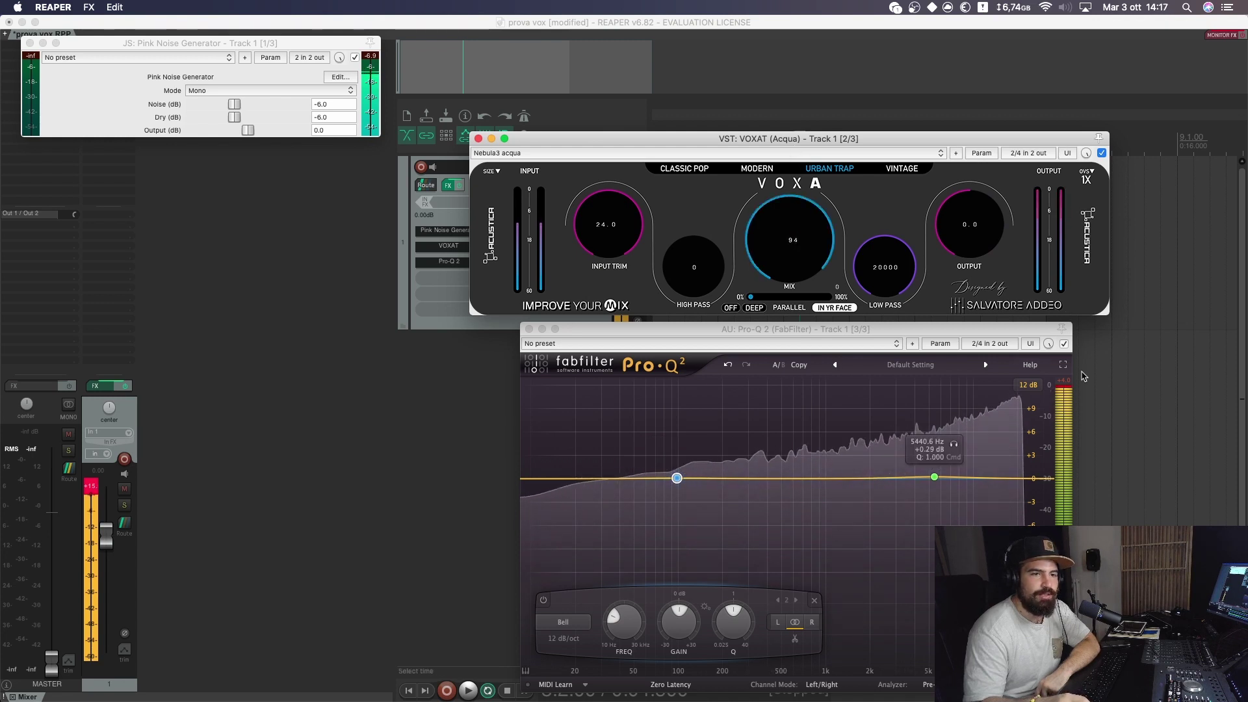
Step: Compare the DEEP and IN YR FACE modes on the analyzer at amount 100 and mix 0, finishing on IN YR FACE
{"action": "left_click", "coordinate": [753, 305]}
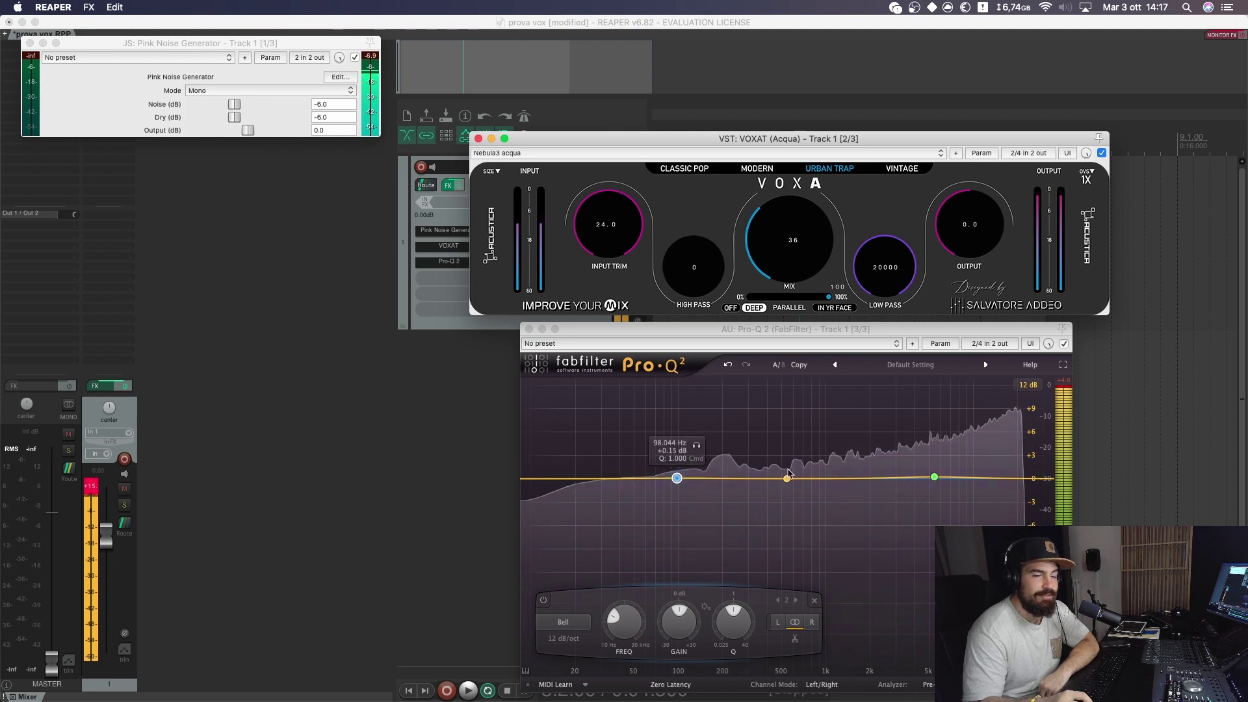
{"action": "left_click", "coordinate": [835, 309]}
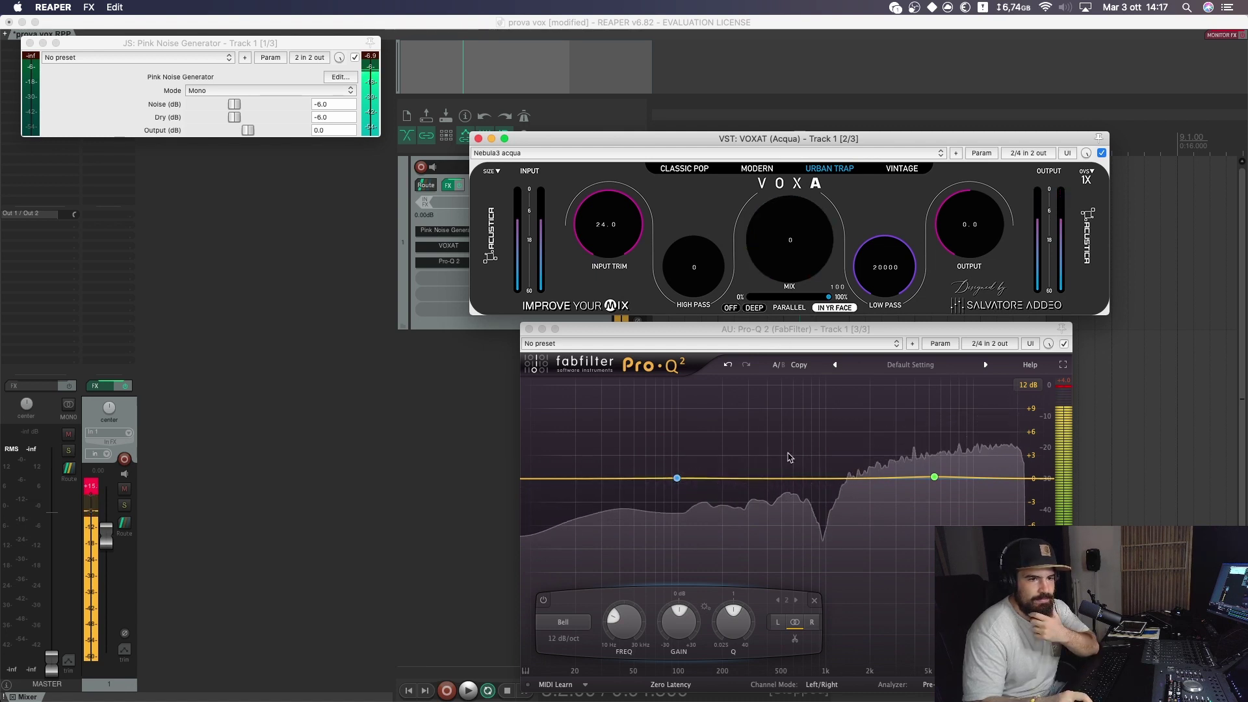
{"action": "left_click", "coordinate": [754, 308]}
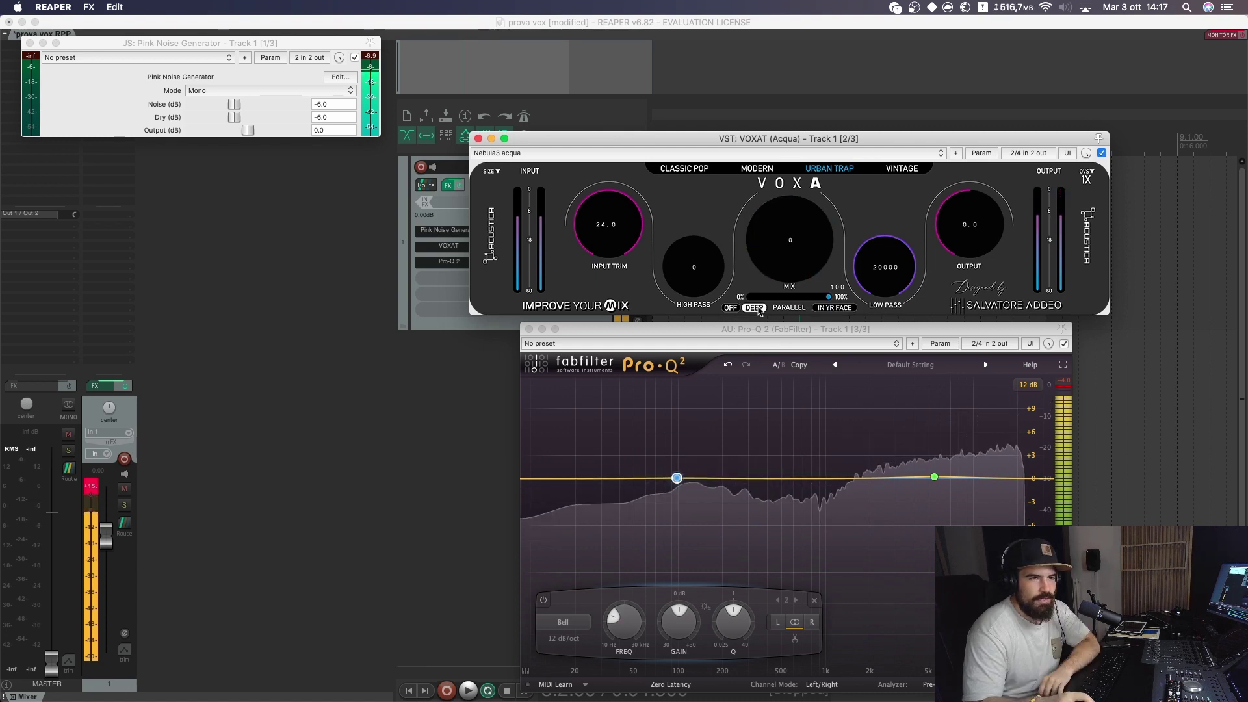
{"action": "left_click", "coordinate": [824, 308]}
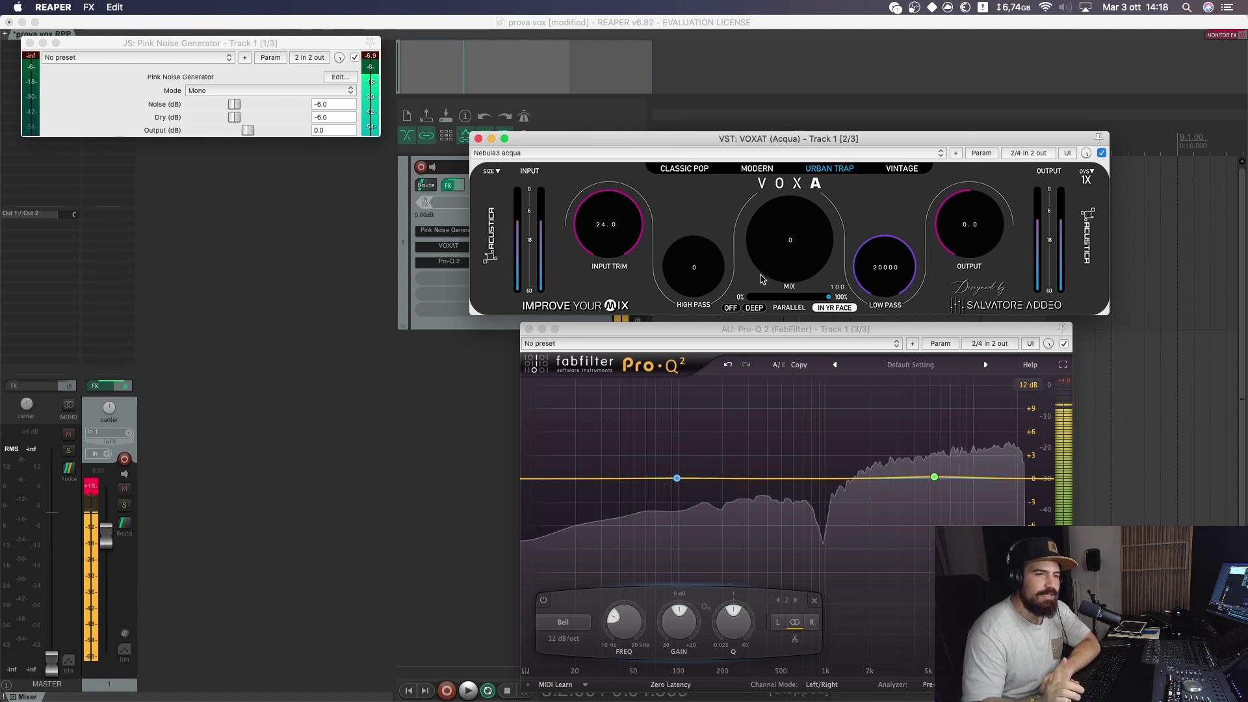
Step: Bypass and re-enable VOXAT to compare the pink noise spectrum, and sweep the IN YR FACE amount to 100
{"action": "left_click", "coordinate": [1101, 154]}
{"action": "left_click", "coordinate": [1101, 154]}
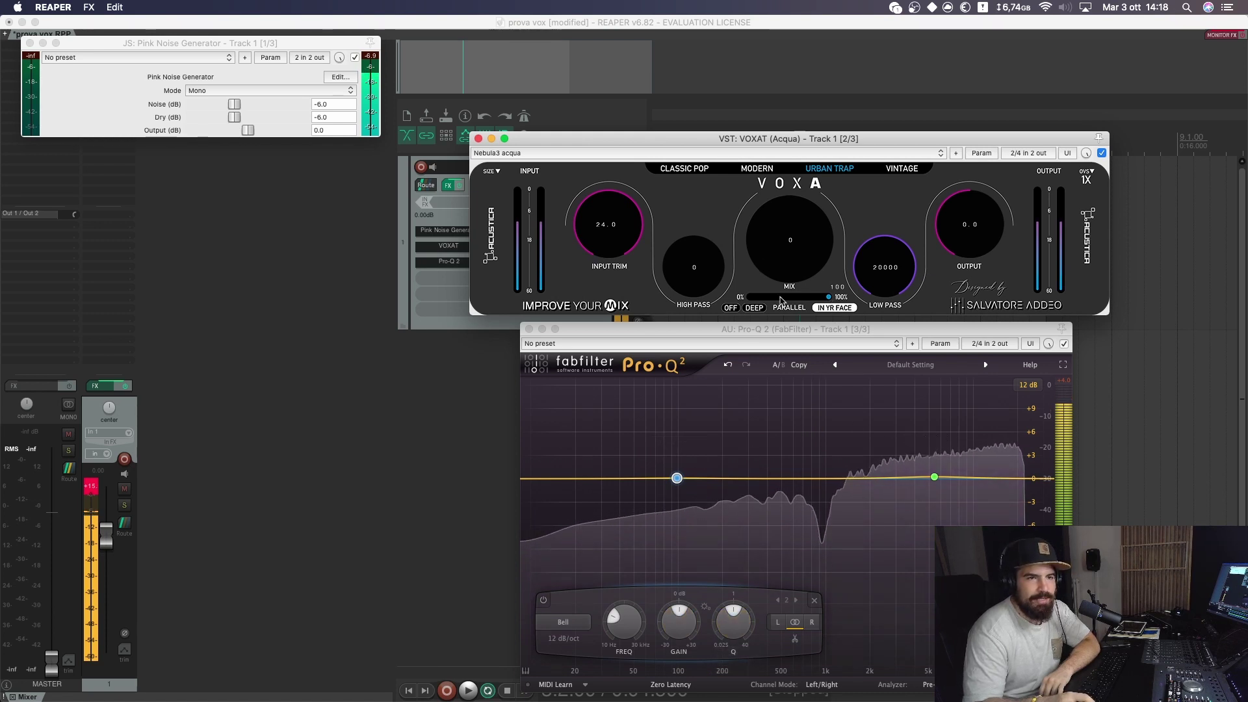
{"action": "left_click_drag", "start_coordinate": [750, 296], "coordinate": [861, 306]}
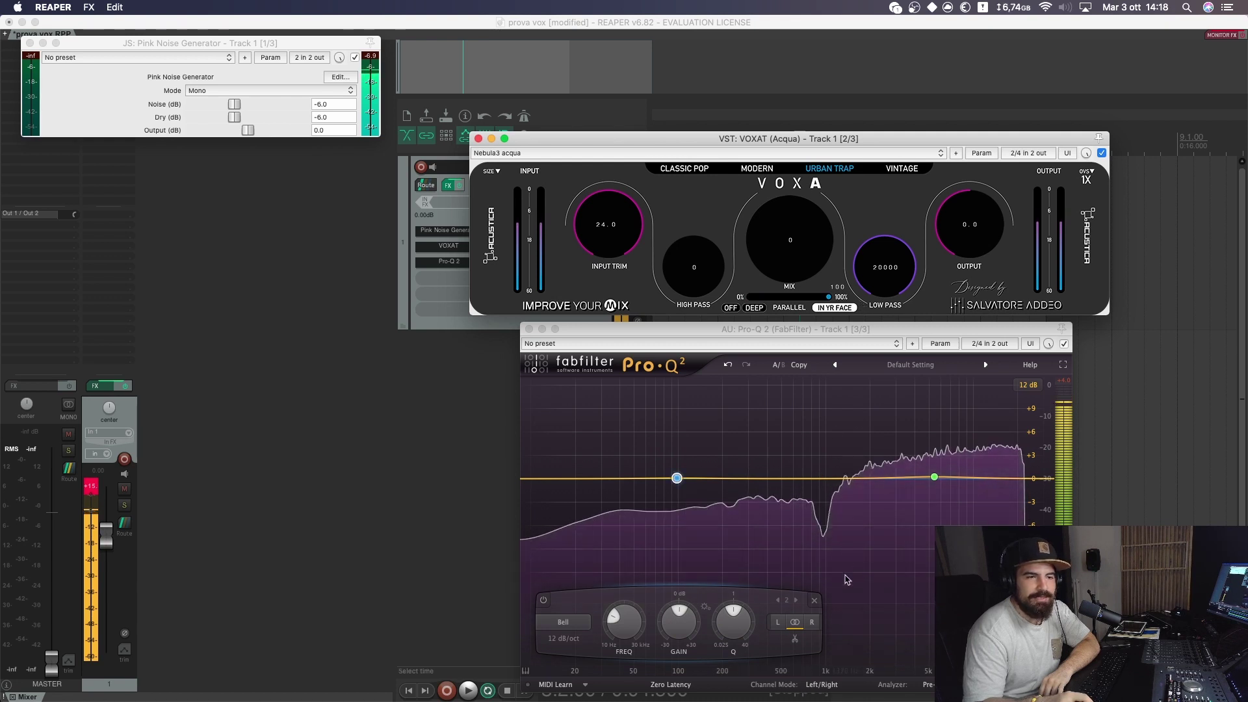
Step: Mark out the high-frequency area of the Pro-Q 2 spectrum and reposition the VOXAT and Pro-Q 2 windows without overlap
{"action": "left_click", "coordinate": [870, 578]}
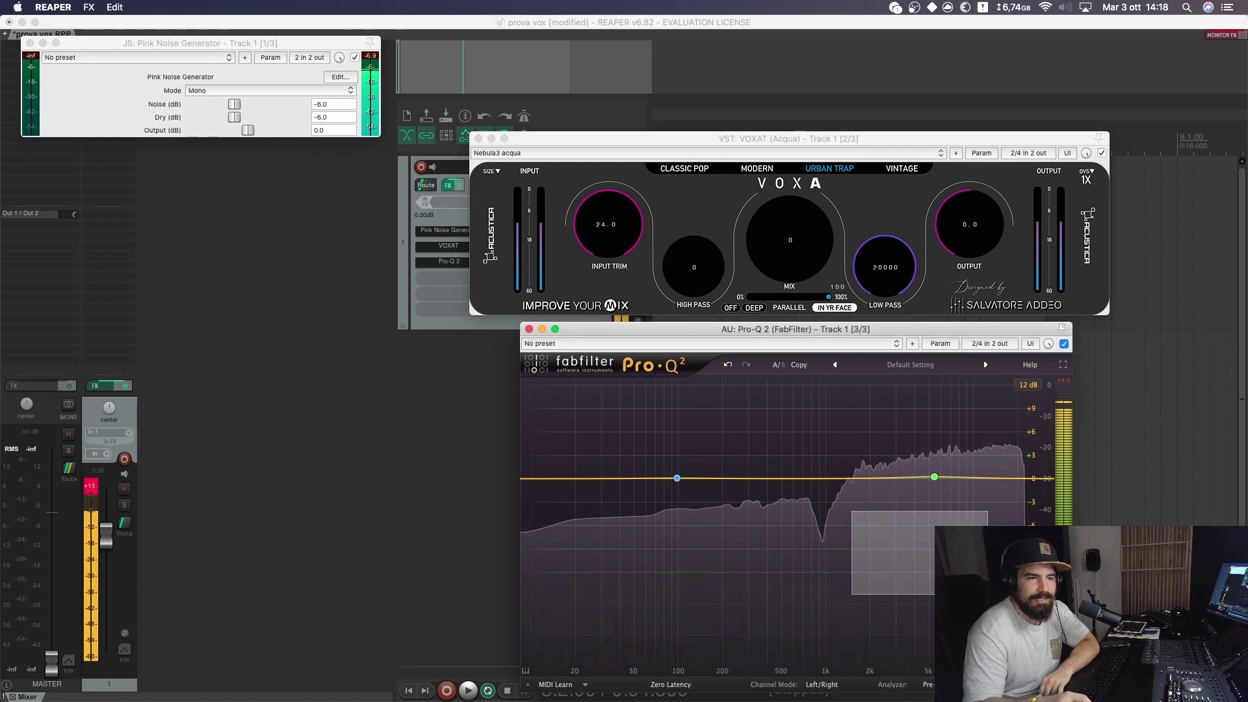
{"action": "left_click_drag", "start_coordinate": [832, 493], "coordinate": [971, 548]}
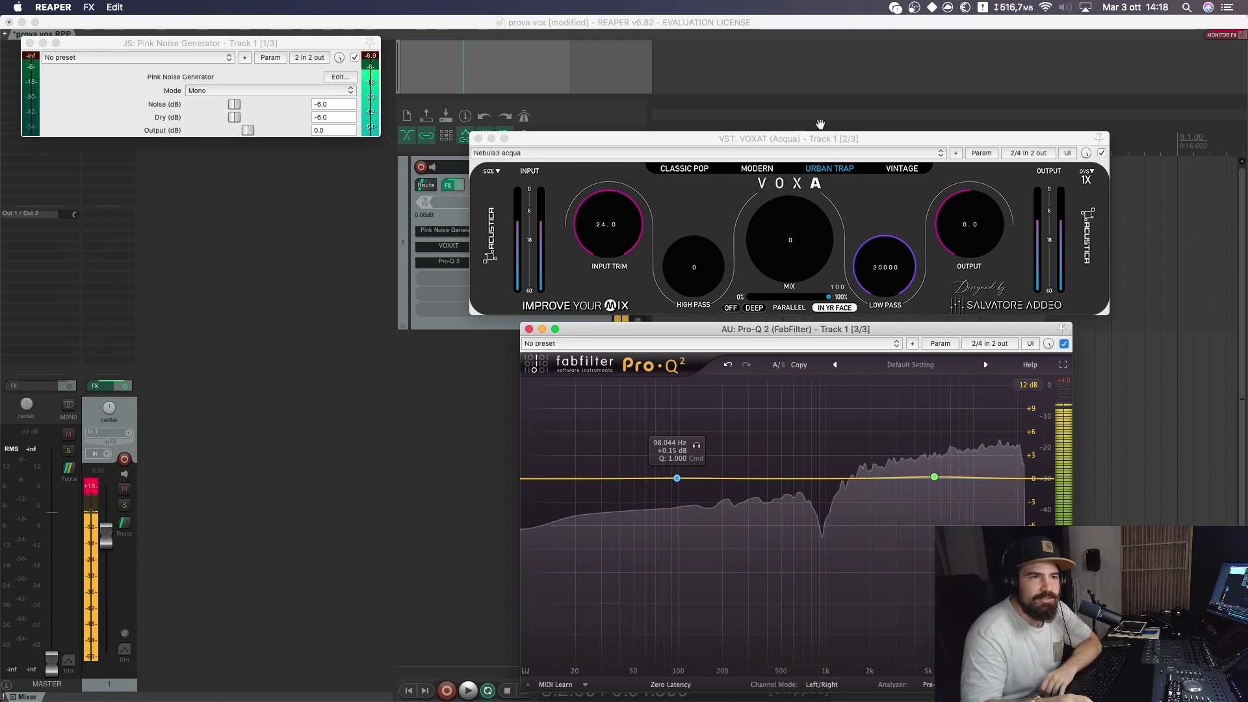
{"action": "mouse_move", "coordinate": [825, 139]}
{"action": "left_mouse_down"}
{"action": "mouse_move", "coordinate": [801, 122]}
{"action": "mouse_move", "coordinate": [829, 241]}
{"action": "mouse_move", "coordinate": [807, 146]}
{"action": "left_mouse_up"}
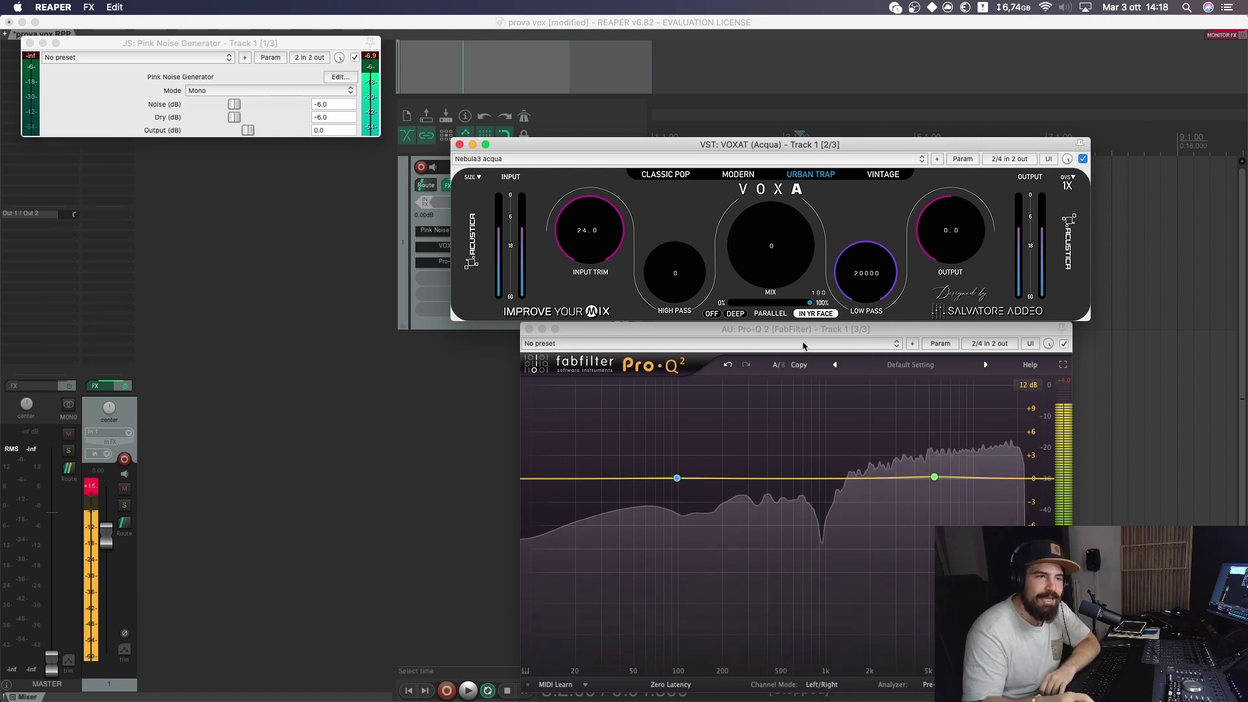
{"action": "mouse_move", "coordinate": [805, 351]}
{"action": "left_mouse_down"}
{"action": "mouse_move", "coordinate": [779, 360]}
{"action": "mouse_move", "coordinate": [793, 355]}
{"action": "left_mouse_up"}
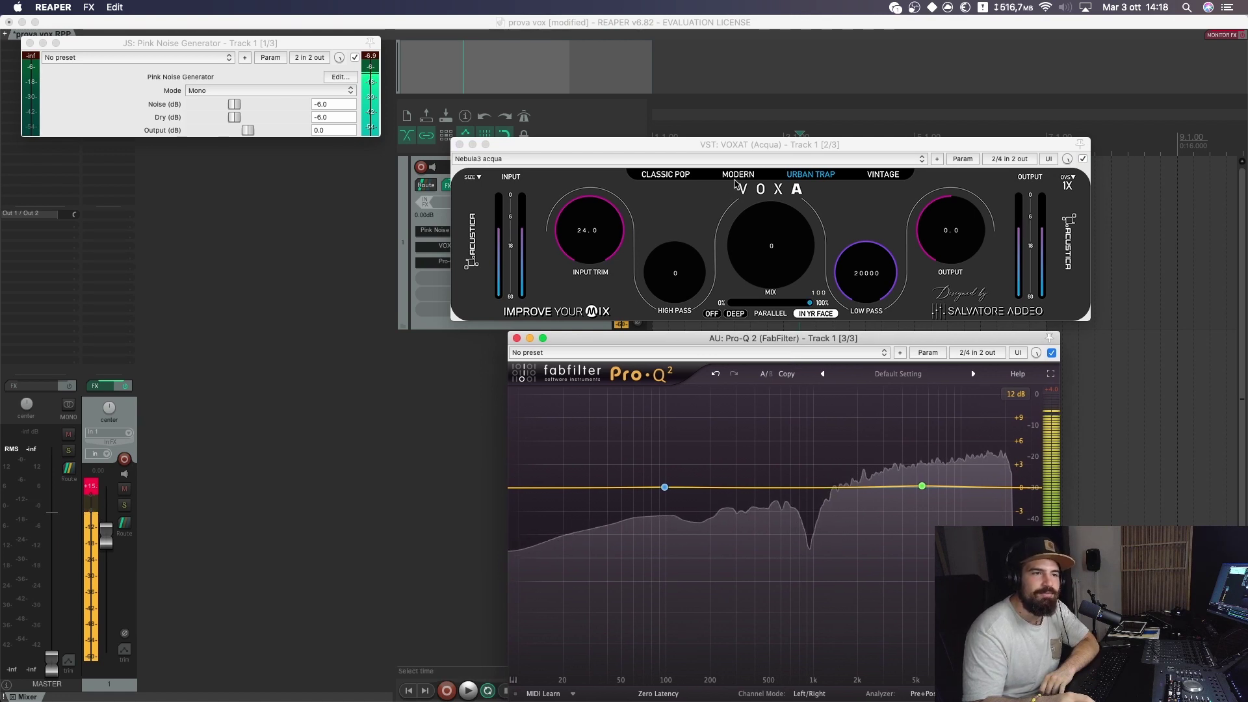
Step: Compare the CLASSIC POP and VINTAGE styles on the analyzer and view VOXAT's oversampling options, keeping 1X
{"action": "left_click", "coordinate": [664, 177]}
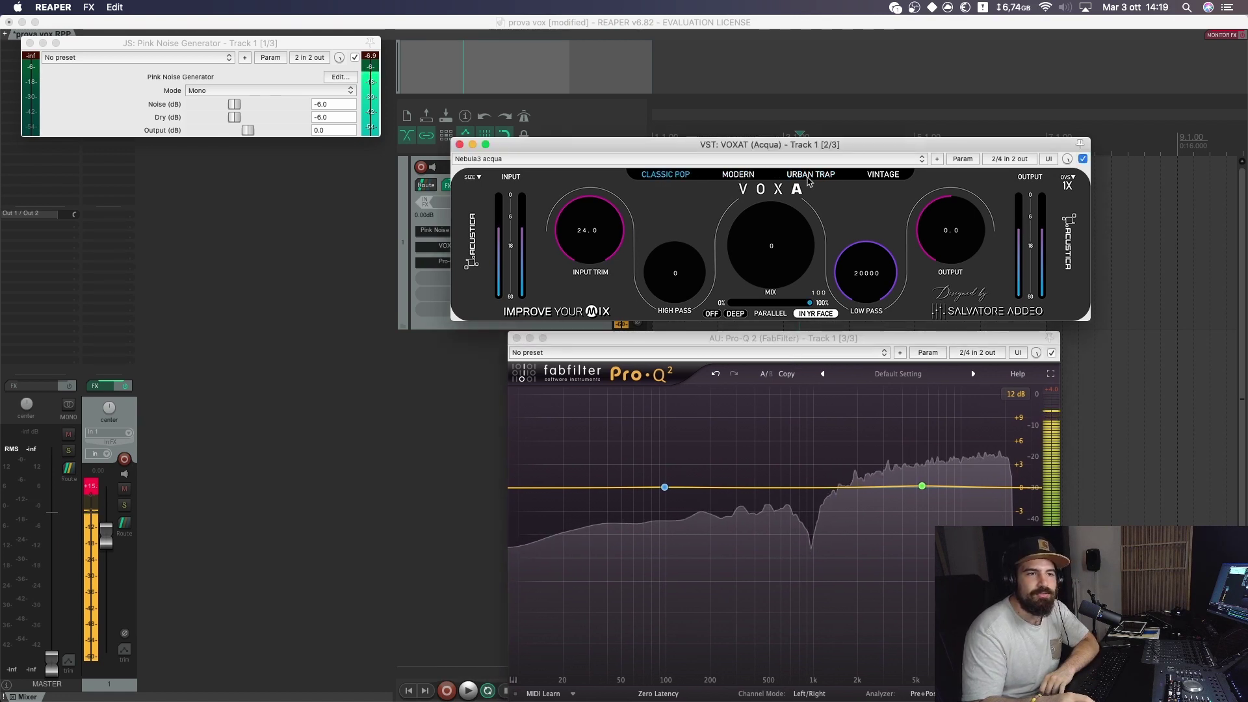
{"action": "left_click", "coordinate": [881, 174]}
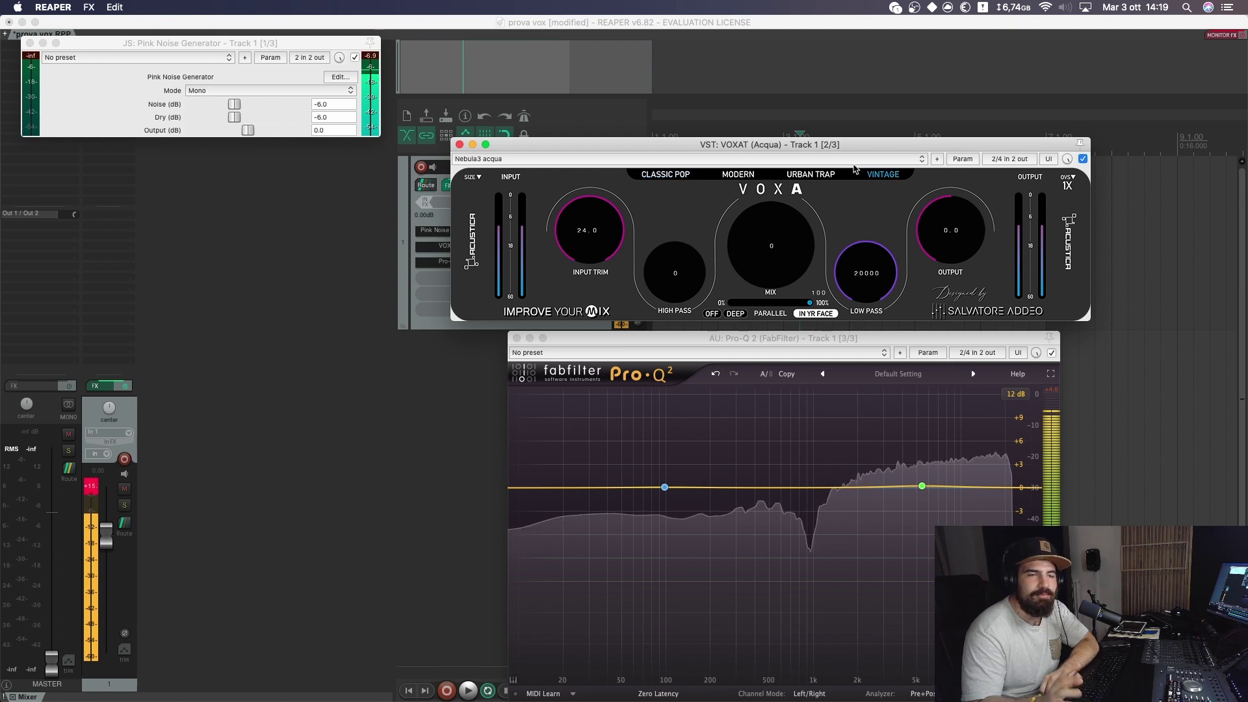
{"action": "left_click", "coordinate": [1068, 172]}
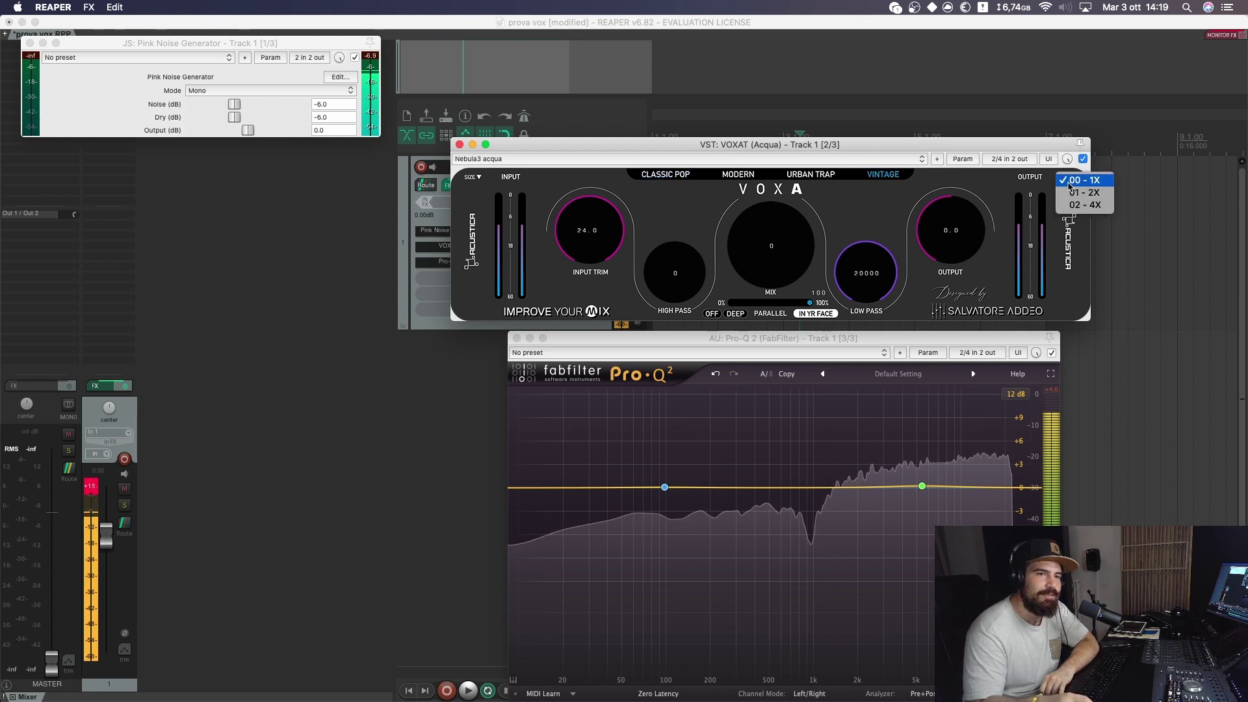
{"action": "left_click", "coordinate": [994, 183]}
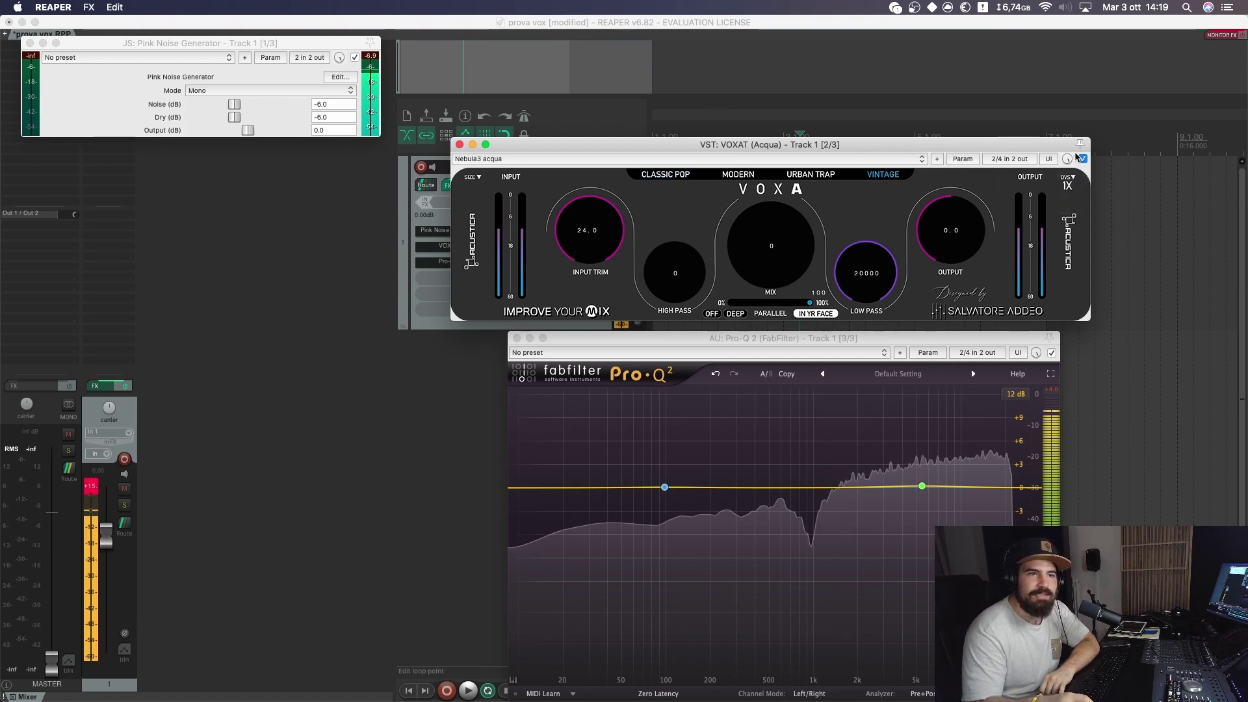
Step: Close VOXAT, give Pro-Q 2 a narrow cut near 1 kHz, a boost near 6 kHz and a low-shelf cut, and close it
{"action": "left_click", "coordinate": [459, 144]}
{"action": "left_click_drag", "start_coordinate": [798, 487], "coordinate": [812, 551]}
{"action": "scroll", "coordinate": [812, 548], "scroll_direction": "up", "scroll_amount": 10}
{"action": "scroll", "coordinate": [836, 517], "scroll_direction": "down", "scroll_amount": 8}
{"action": "left_click_drag", "start_coordinate": [922, 486], "coordinate": [930, 469]}
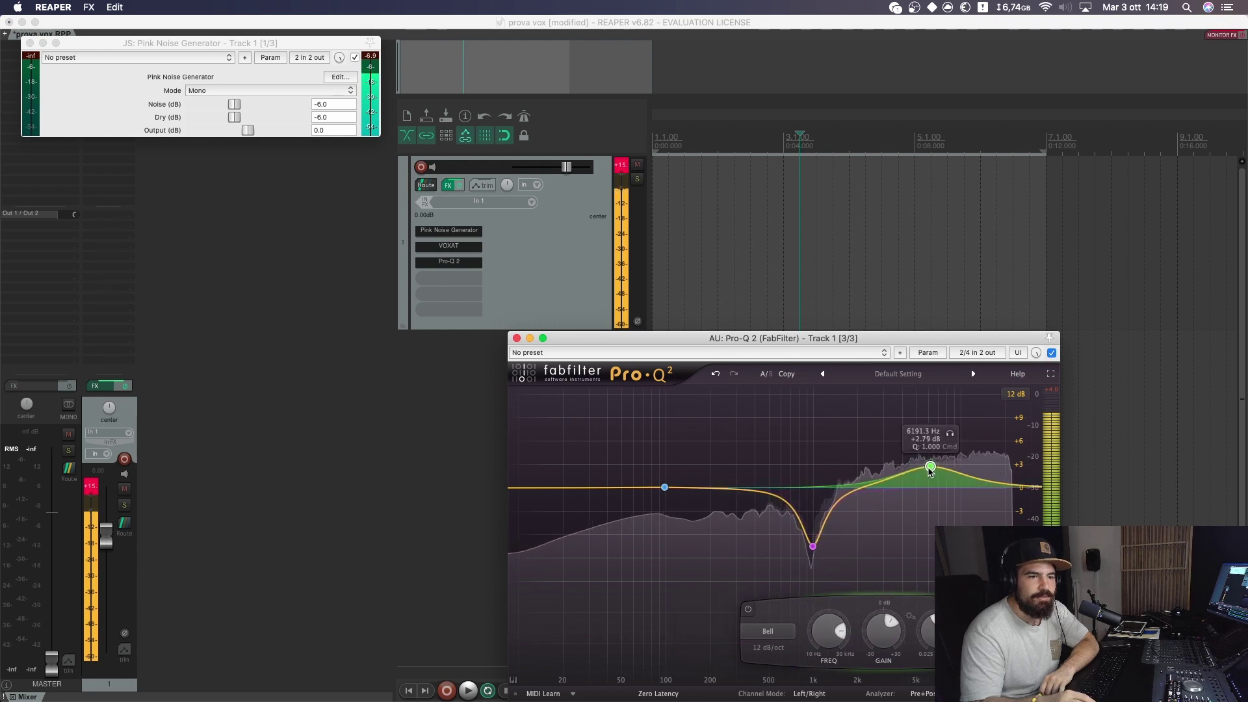
{"action": "left_click_drag", "start_coordinate": [544, 488], "coordinate": [584, 563]}
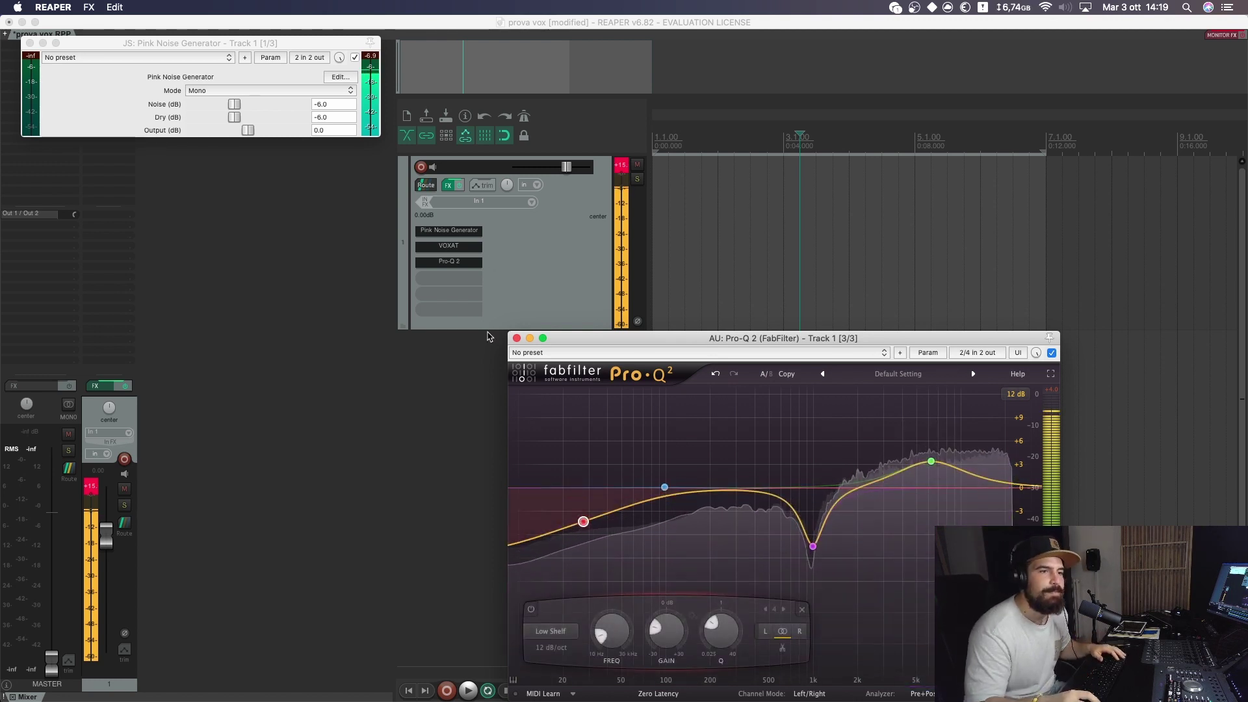
{"action": "left_click", "coordinate": [517, 338]}
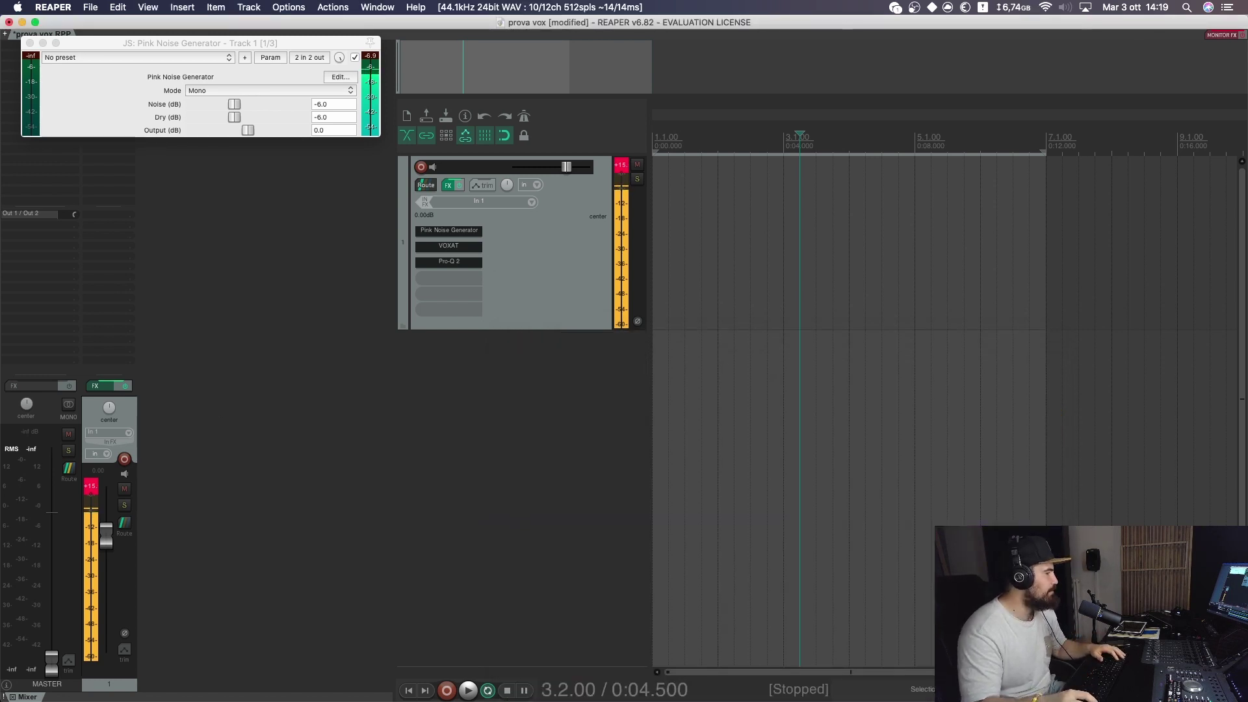